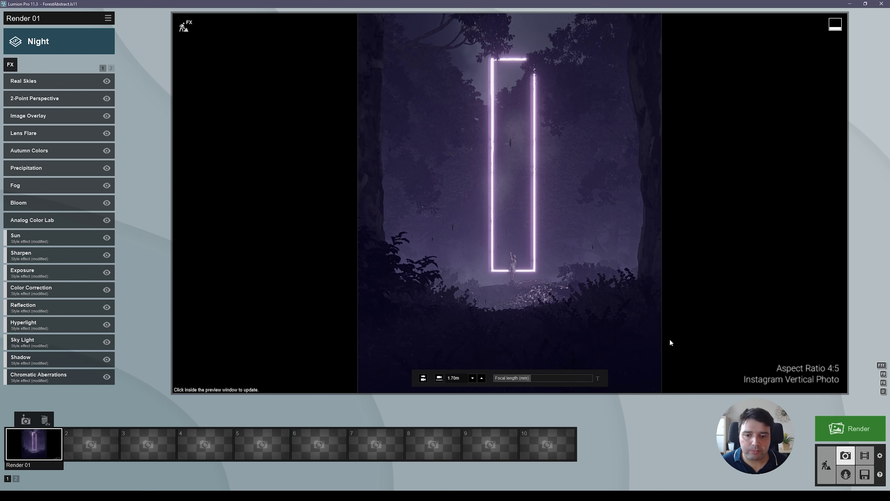
# Disable the Reflection effect, look around the scene in build mode with effects, and restore the Render 01 camera view
pyautogui.click(107, 307)
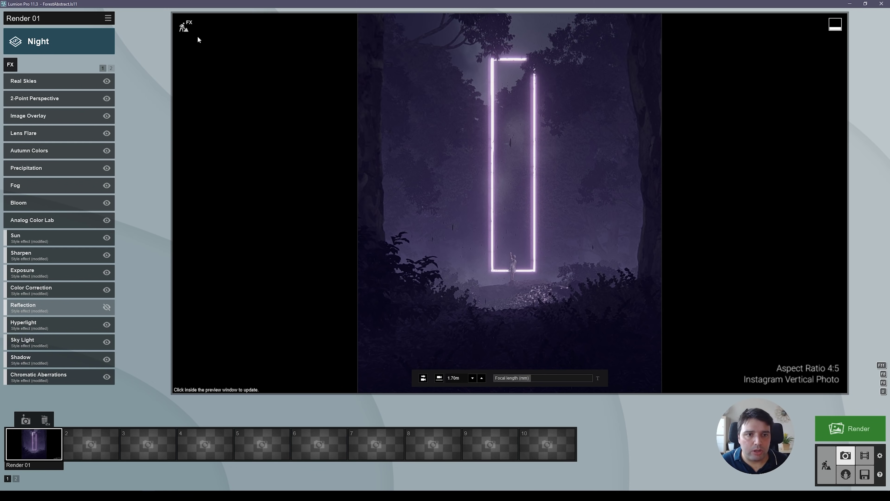
pyautogui.click(190, 30)
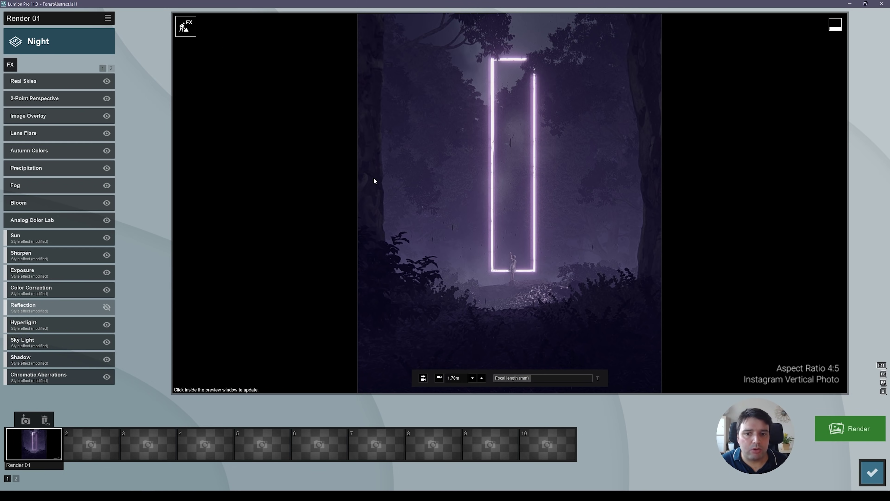
pyautogui.moveTo(336, 280); pyautogui.dragTo(291, 298, button='right')
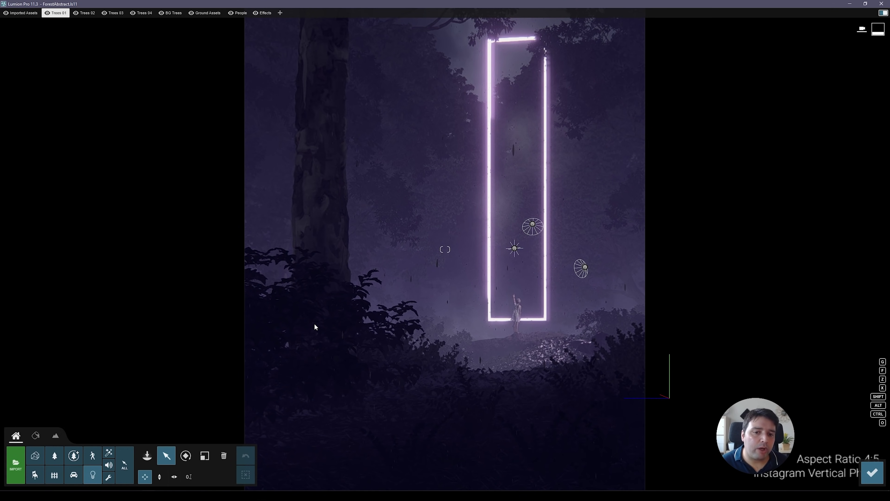
pyautogui.moveTo(328, 322); pyautogui.dragTo(353, 344, button='right')
pyautogui.moveTo(471, 355); pyautogui.dragTo(549, 341, button='right')
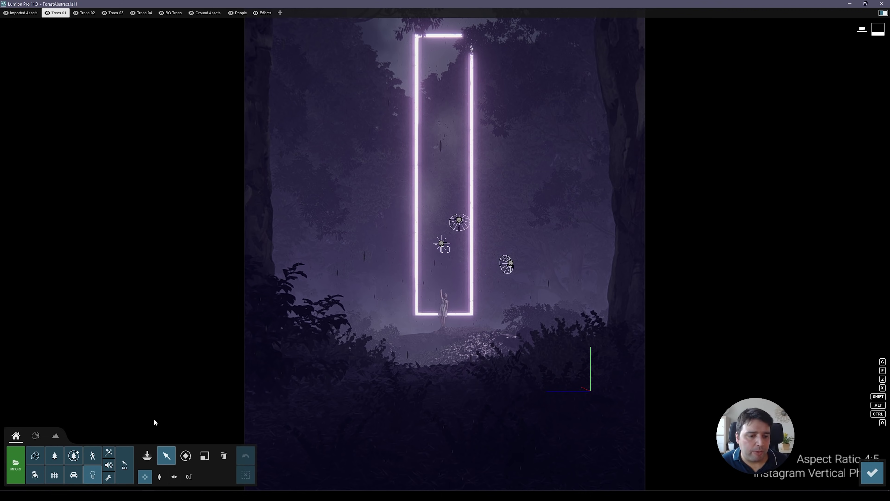
pyautogui.click(872, 472)
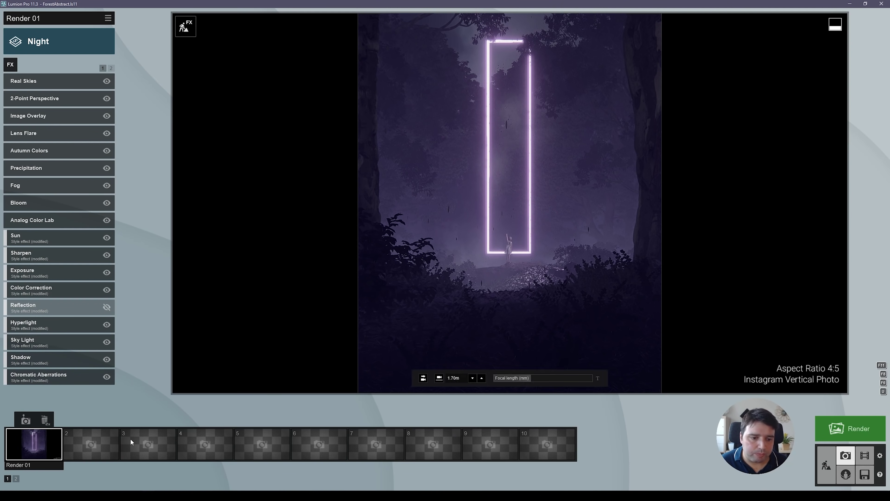
pyautogui.click(35, 447)
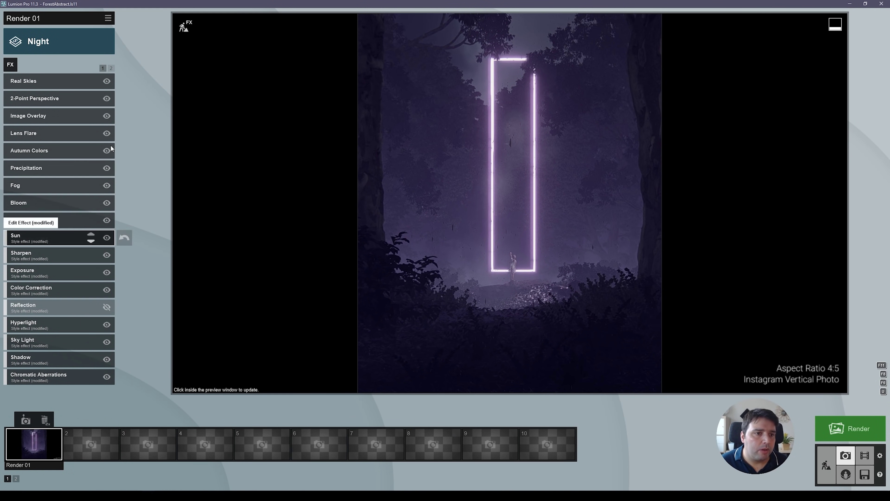
# Review the Real Skies effect's chosen sky in the Overcast category and its heading and brightness settings
pyautogui.click(50, 84)
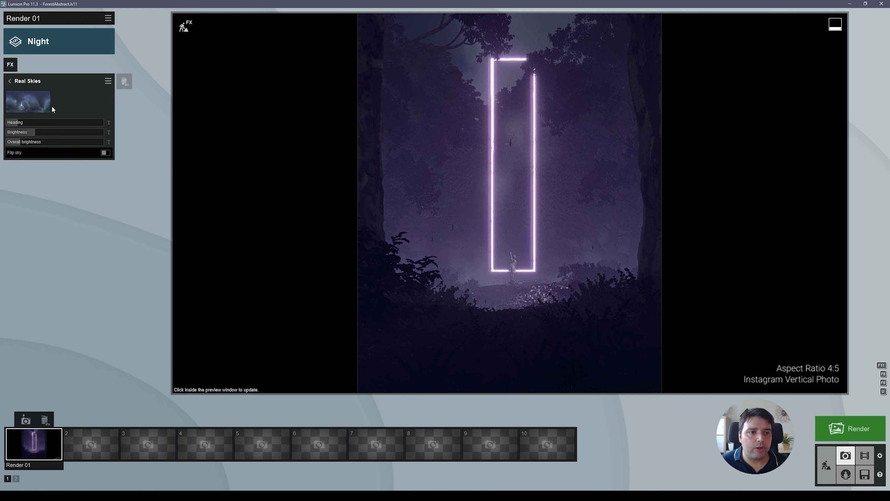
pyautogui.click(28, 103)
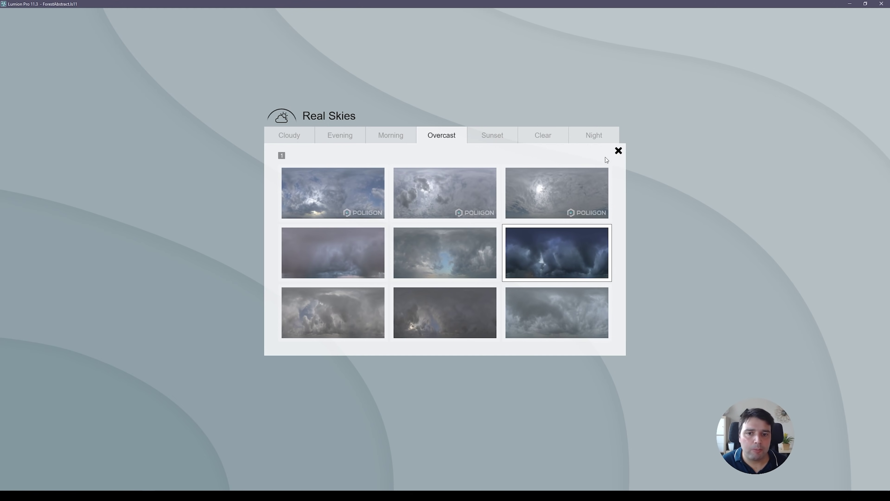
pyautogui.click(619, 151)
pyautogui.moveTo(14, 126)
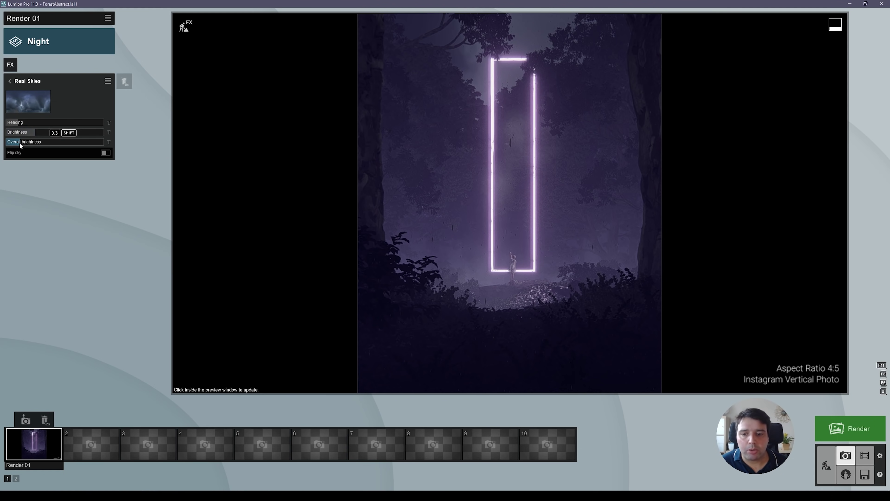
pyautogui.click(12, 82)
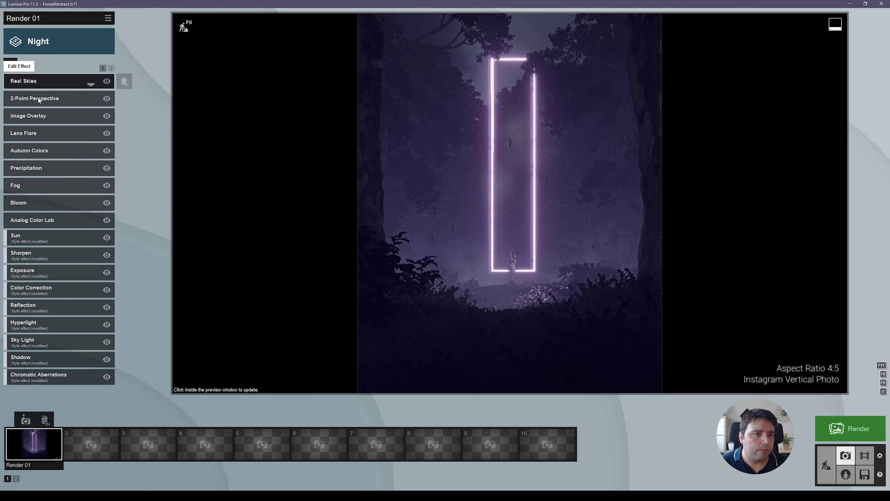
# Compare the image with 2-Point Perspective off and on, and with the Image Overlay opacity at 0.0 and at maximum
pyautogui.click(107, 100)
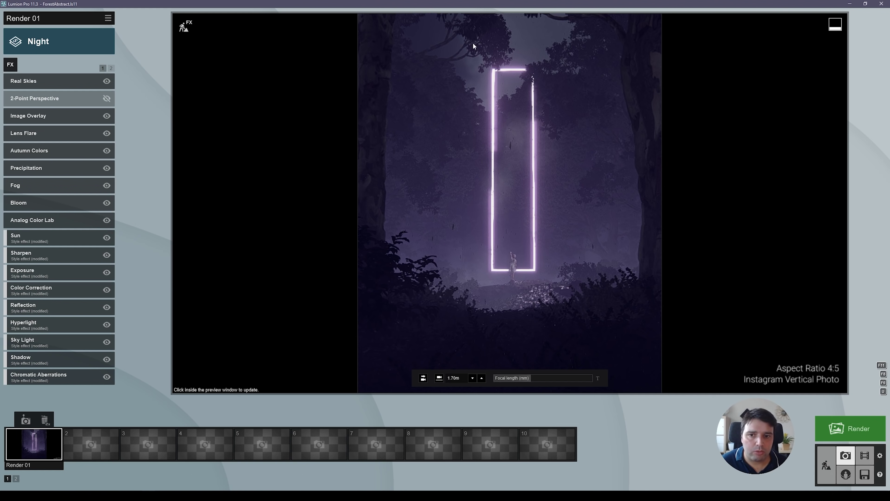
pyautogui.click(106, 99)
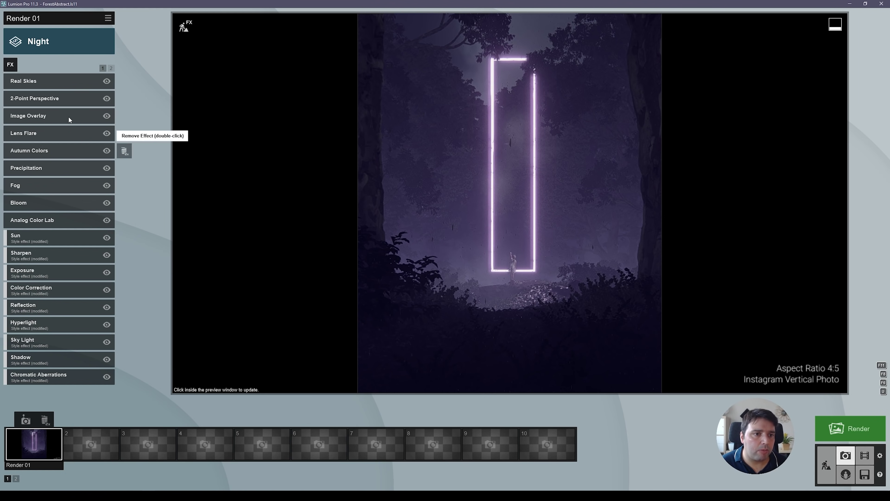
pyautogui.click(51, 115)
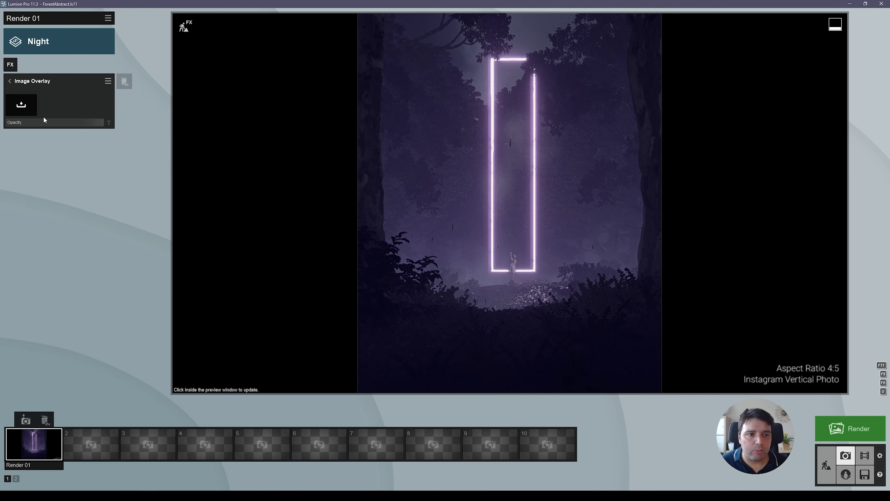
pyautogui.moveTo(101, 123); pyautogui.dragTo(1, 135)
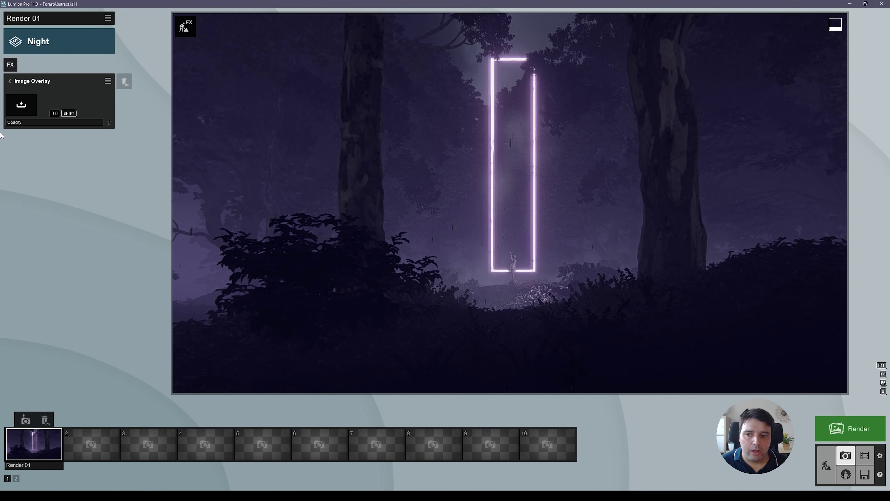
pyautogui.moveTo(1, 136); pyautogui.dragTo(157, 108)
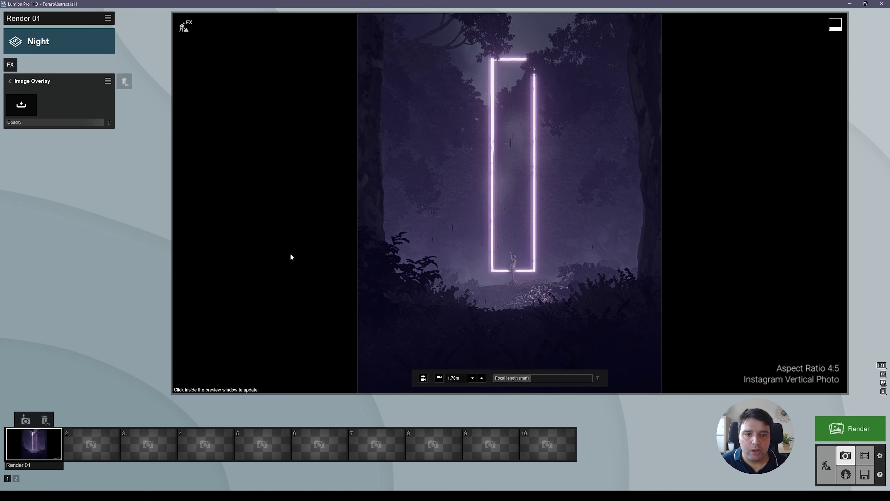
pyautogui.moveTo(101, 123); pyautogui.dragTo(6, 133)
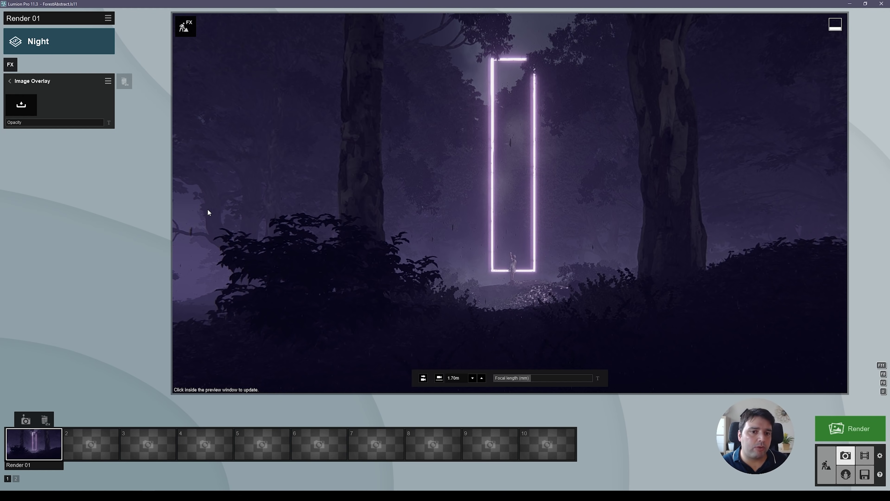
pyautogui.moveTo(36, 121); pyautogui.dragTo(155, 123)
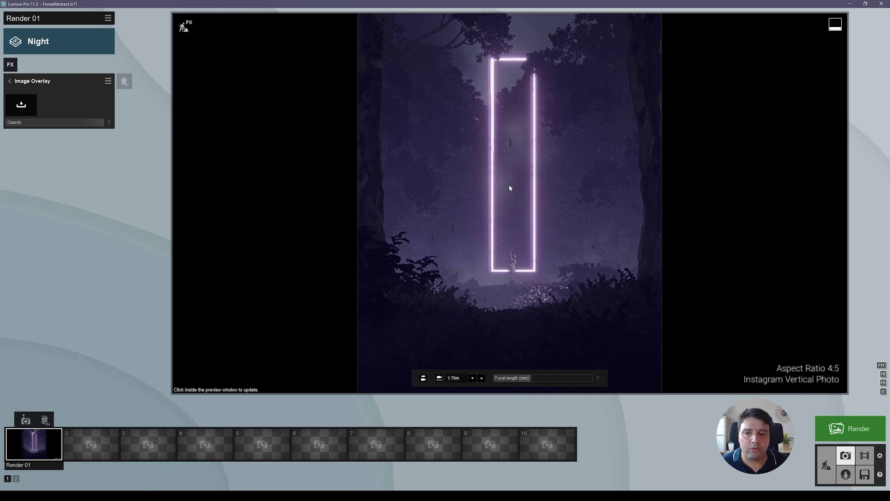
pyautogui.click(10, 81)
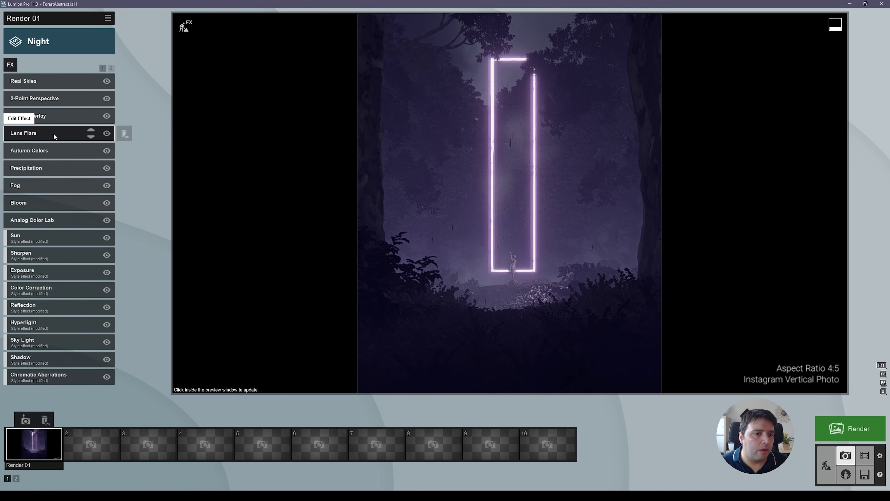
# Review the Lens Flare and Autumn Colors settings, comparing the image with Lens Flare off and on
pyautogui.click(54, 132)
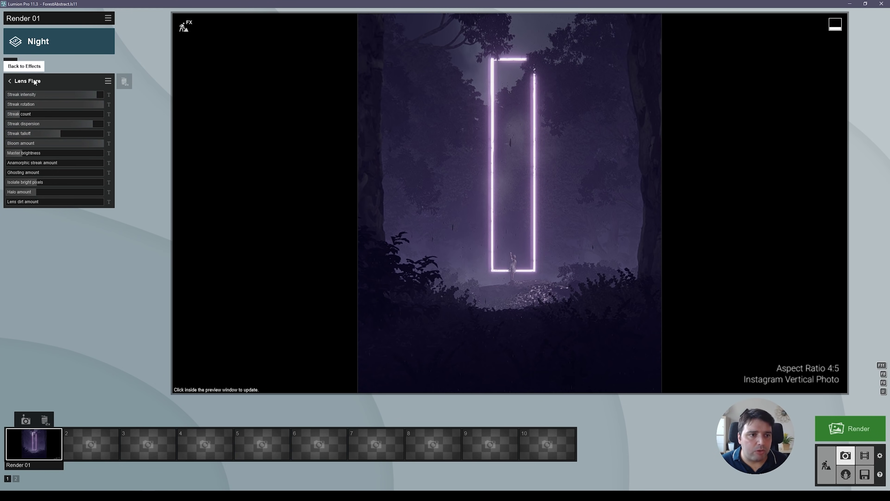
pyautogui.click(41, 81)
pyautogui.click(106, 133)
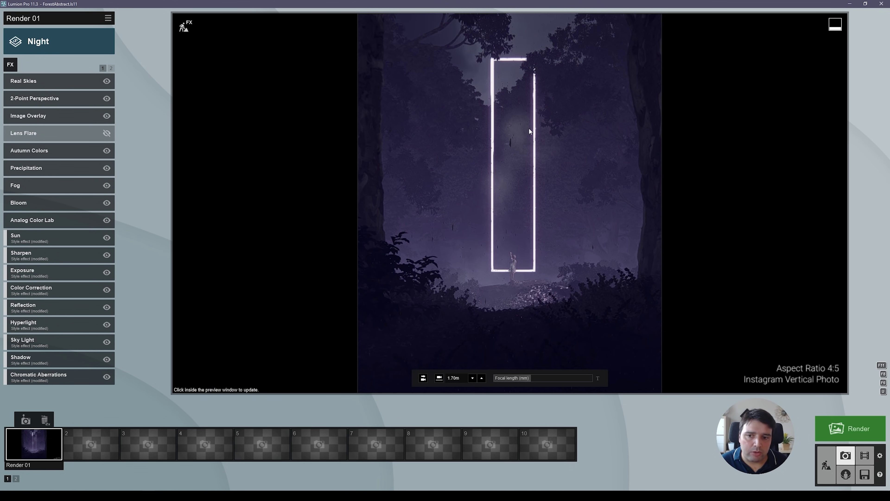
pyautogui.click(106, 134)
pyautogui.click(106, 134)
pyautogui.click(105, 134)
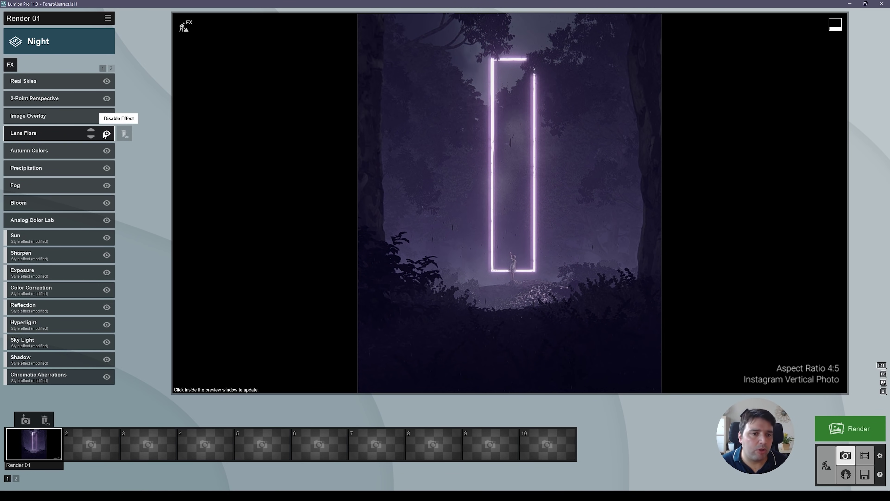
pyautogui.click(49, 155)
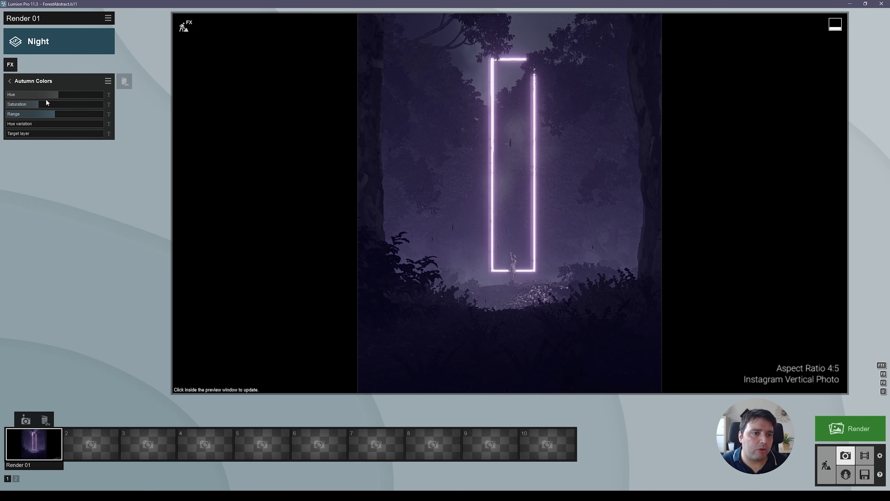
pyautogui.click(15, 82)
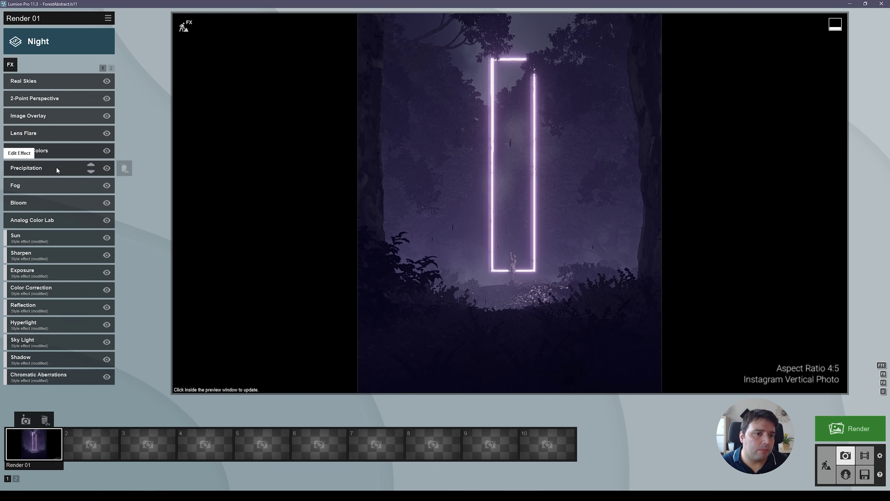
# Fine-tune the Precipitation effect's particle size and quantity, and set its precipitation phase to 0.4
pyautogui.click(56, 168)
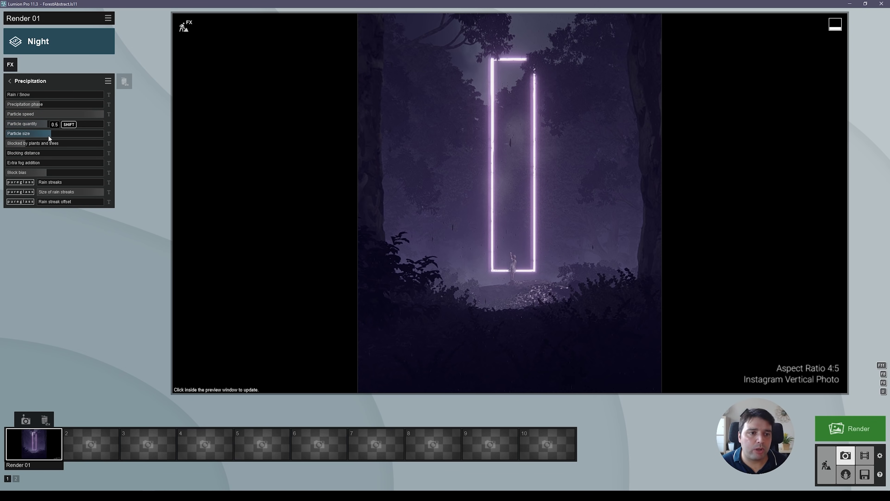
pyautogui.moveTo(49, 134)
pyautogui.mouseDown()
pyautogui.moveTo(130, 133)
pyautogui.moveTo(37, 138)
pyautogui.mouseUp()
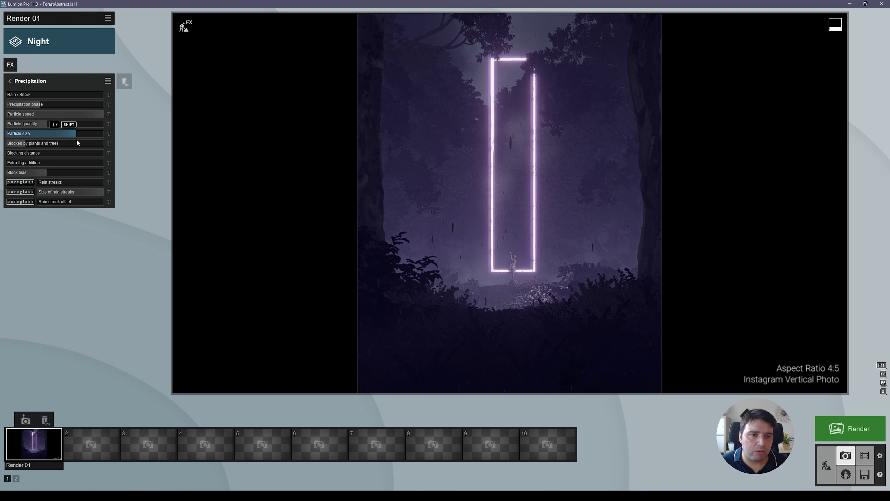
pyautogui.moveTo(47, 125)
pyautogui.mouseDown()
pyautogui.moveTo(1, 131)
pyautogui.moveTo(136, 127)
pyautogui.moveTo(45, 127)
pyautogui.mouseUp()
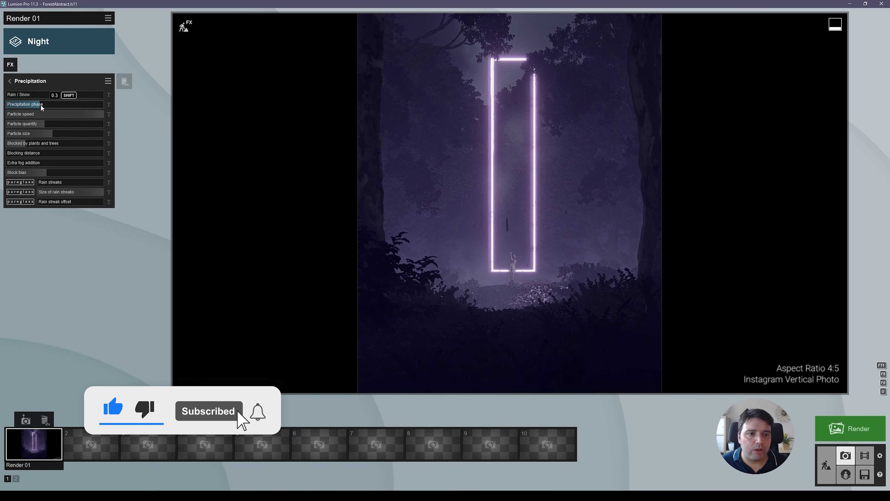
pyautogui.moveTo(40, 105); pyautogui.dragTo(85, 108)
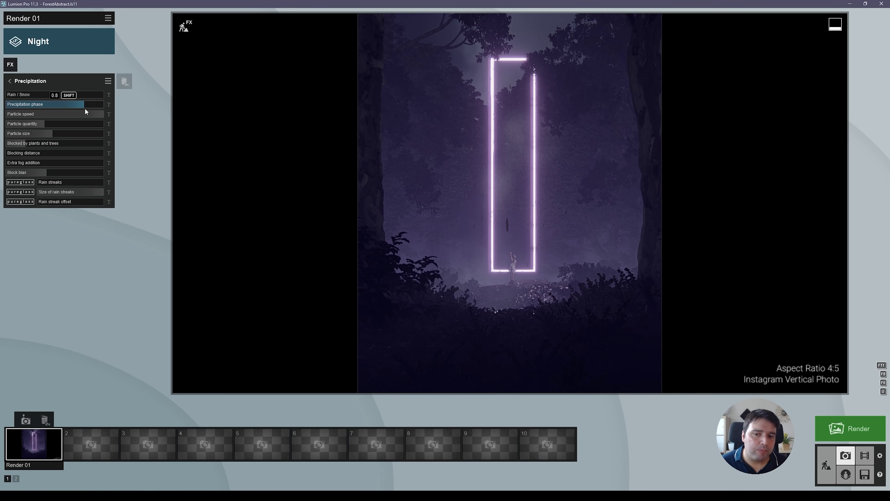
pyautogui.moveTo(51, 104)
pyautogui.mouseDown()
pyautogui.moveTo(65, 105)
pyautogui.moveTo(42, 104)
pyautogui.mouseUp()
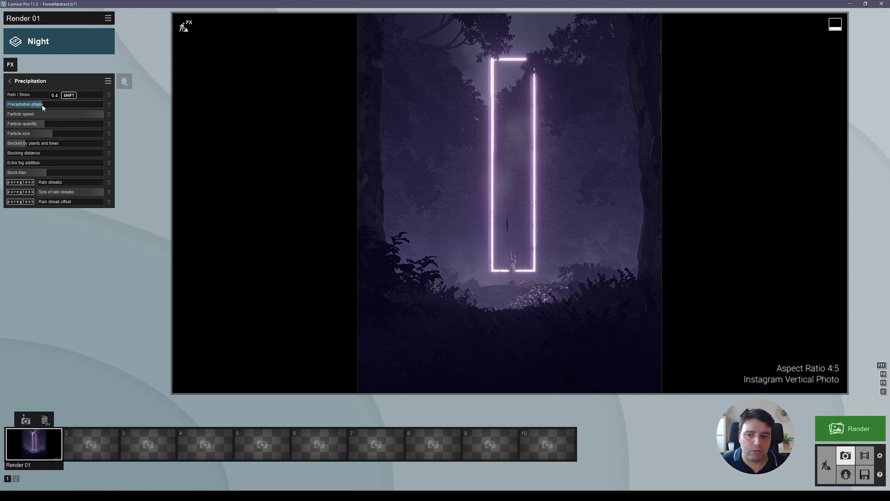
pyautogui.click(9, 80)
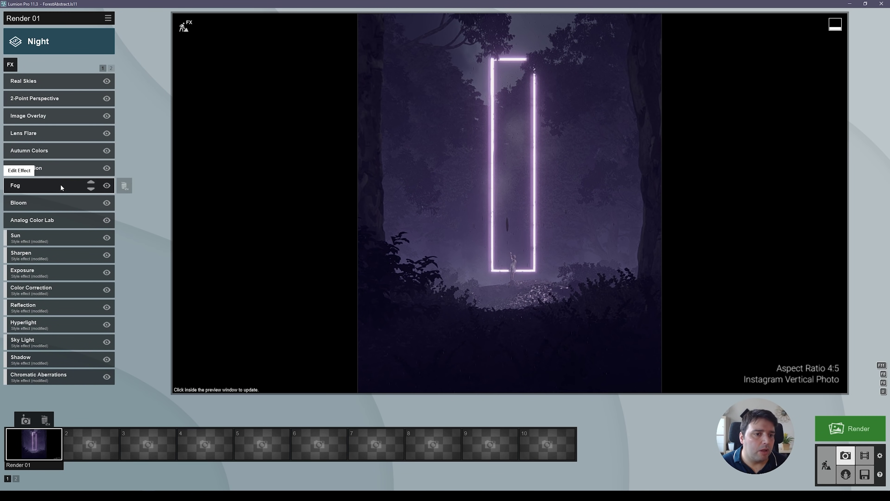
# Compare the image with the Fog, Bloom and Analog Color Lab effects each switched off and on
pyautogui.click(107, 185)
pyautogui.click(107, 185)
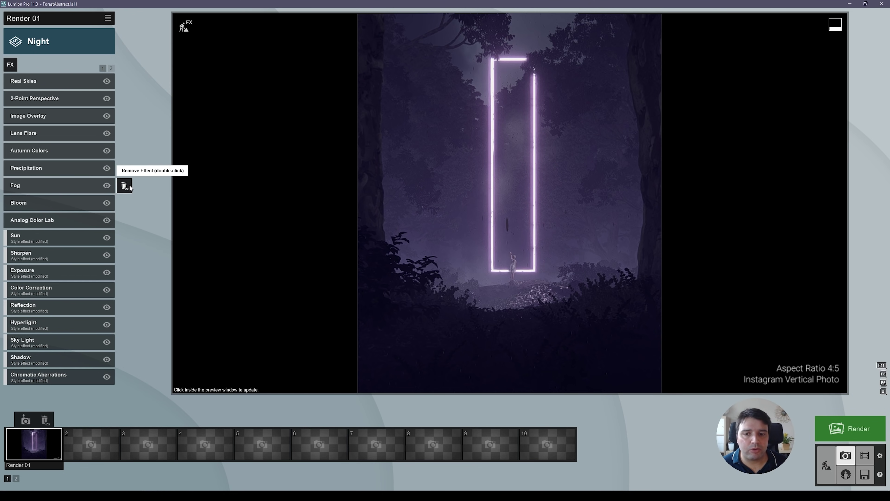
pyautogui.click(107, 204)
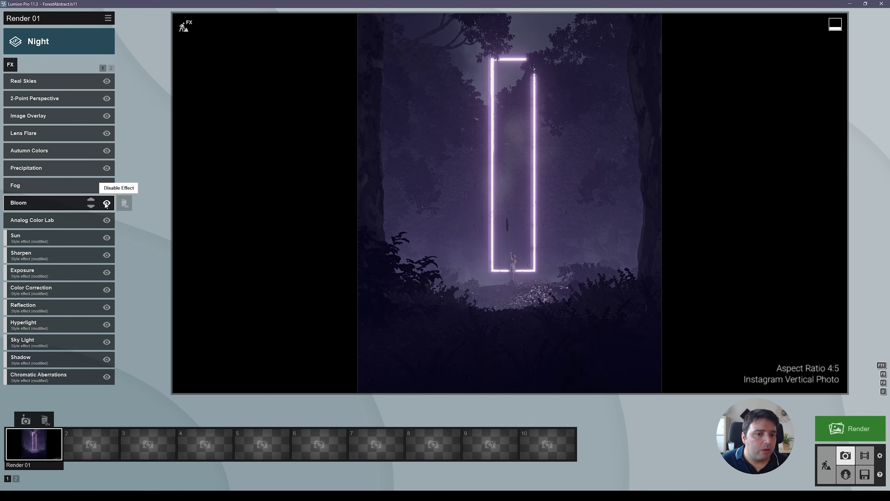
pyautogui.click(107, 203)
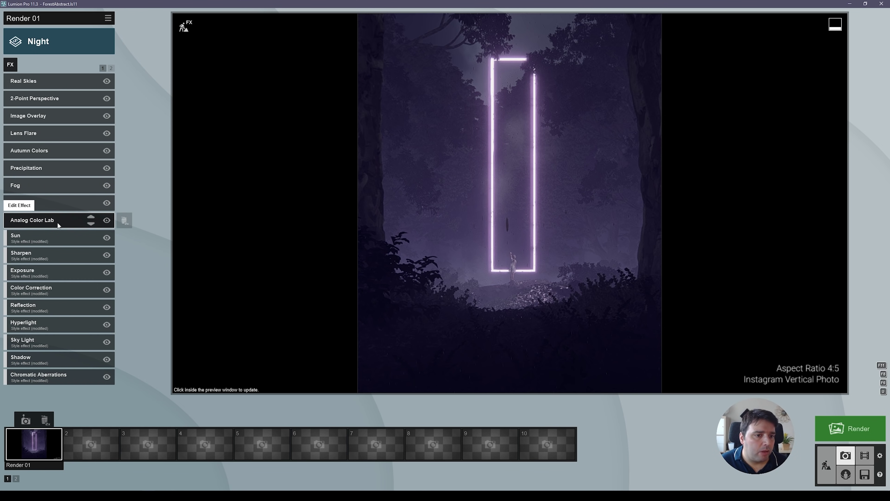
pyautogui.click(107, 221)
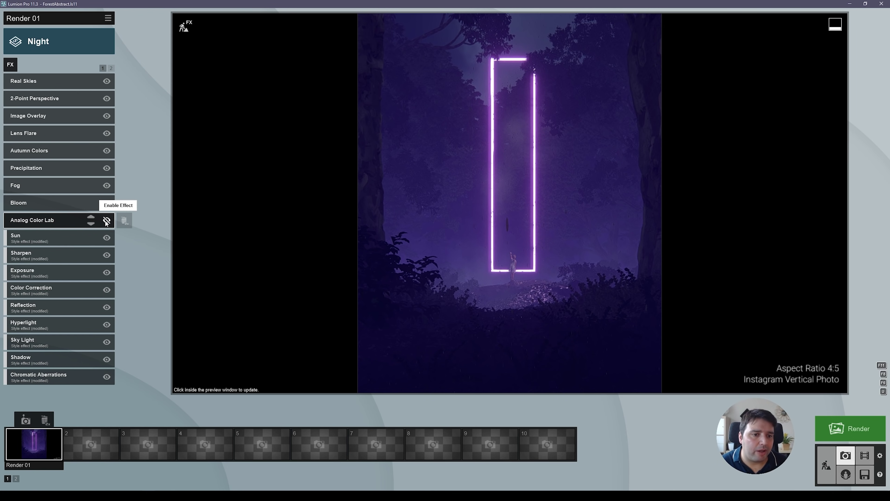
pyautogui.click(107, 220)
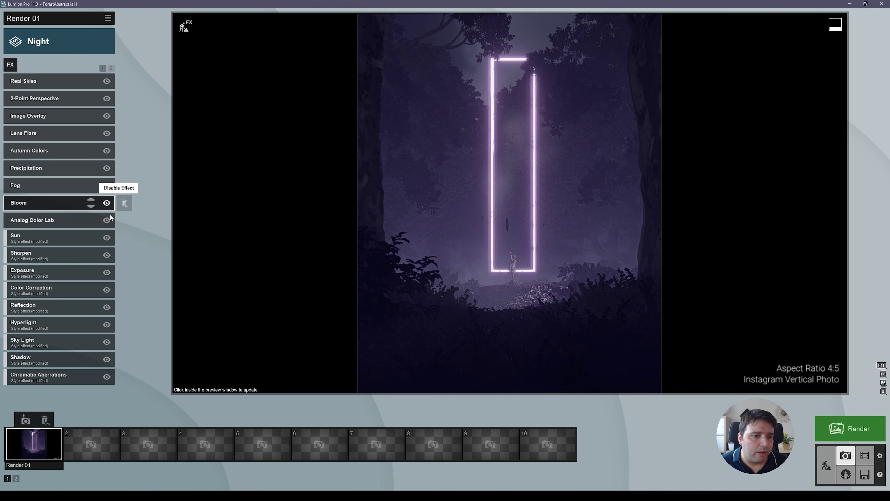
# Review the Analog Color Lab and Sharpen settings, and switch off the Sun effect
pyautogui.click(36, 221)
pyautogui.click(51, 95)
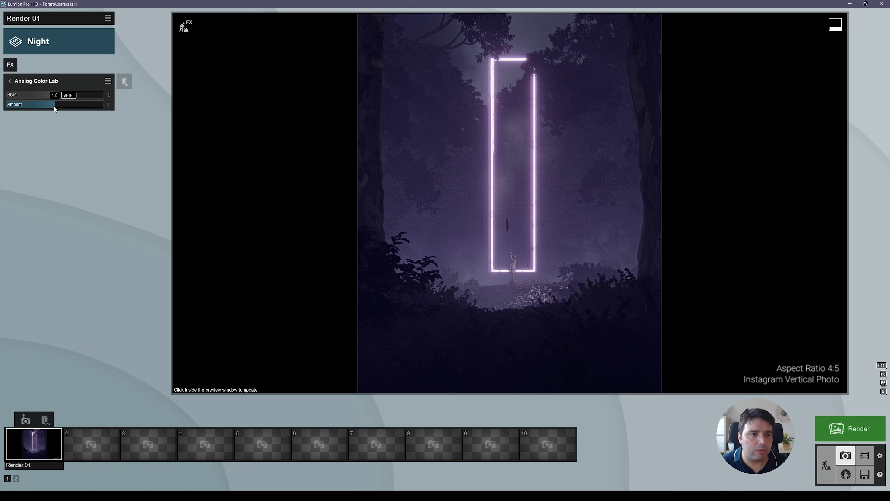
pyautogui.click(10, 81)
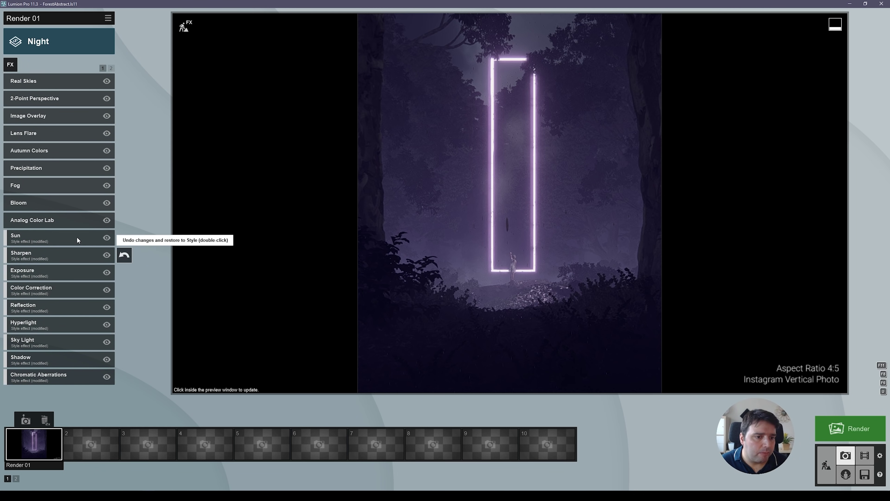
pyautogui.click(37, 256)
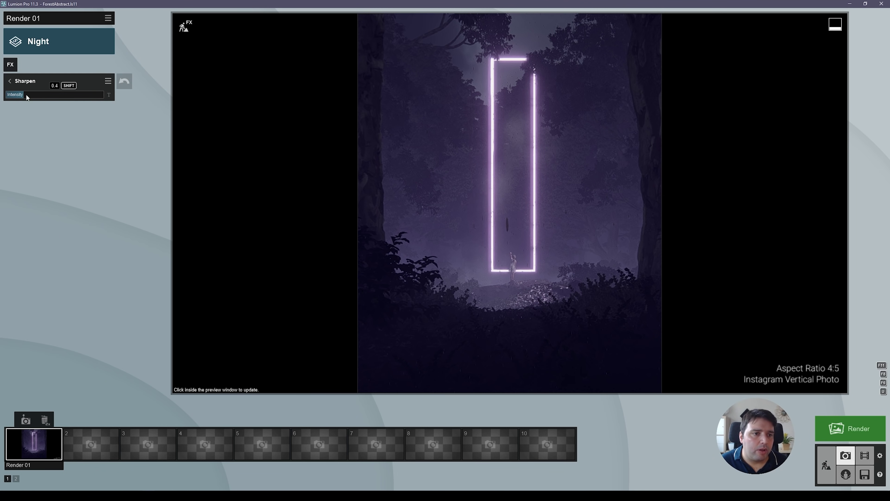
pyautogui.click(16, 80)
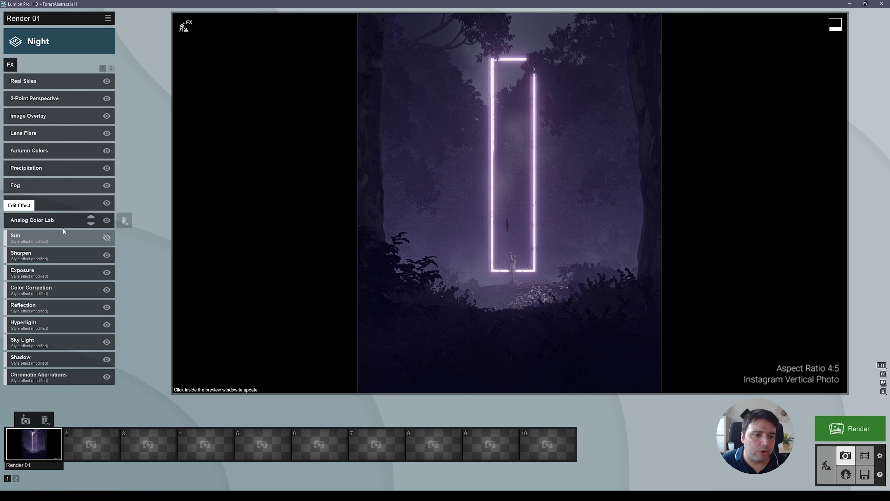
# Review the Exposure value and the Color Correction settings, including tint, vibrance, saturation and the low limit
pyautogui.click(45, 274)
pyautogui.moveTo(51, 95)
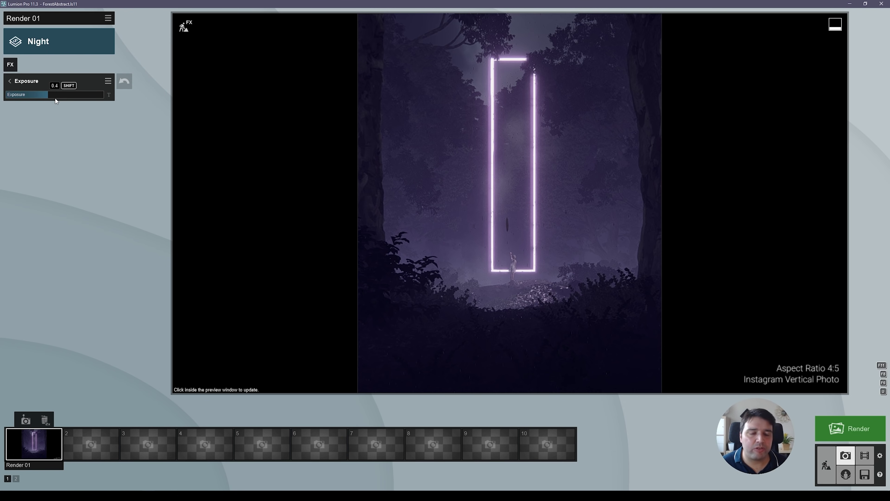
pyautogui.click(22, 84)
pyautogui.click(55, 289)
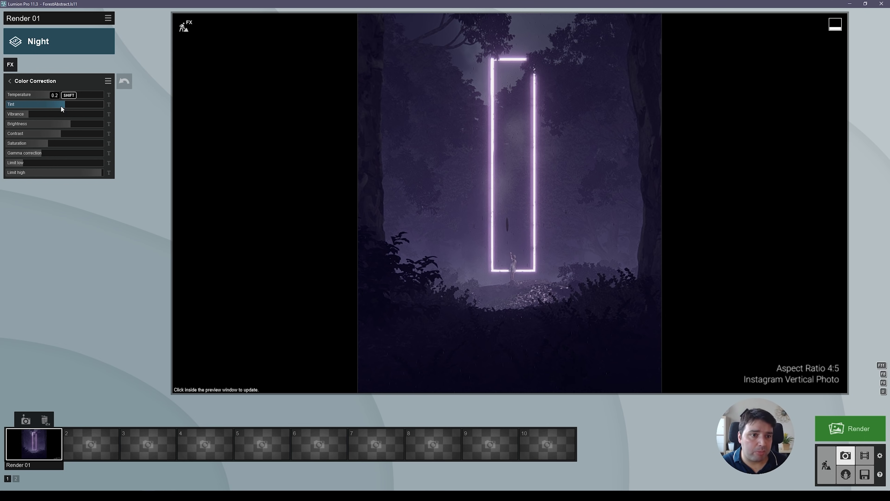
pyautogui.moveTo(28, 115)
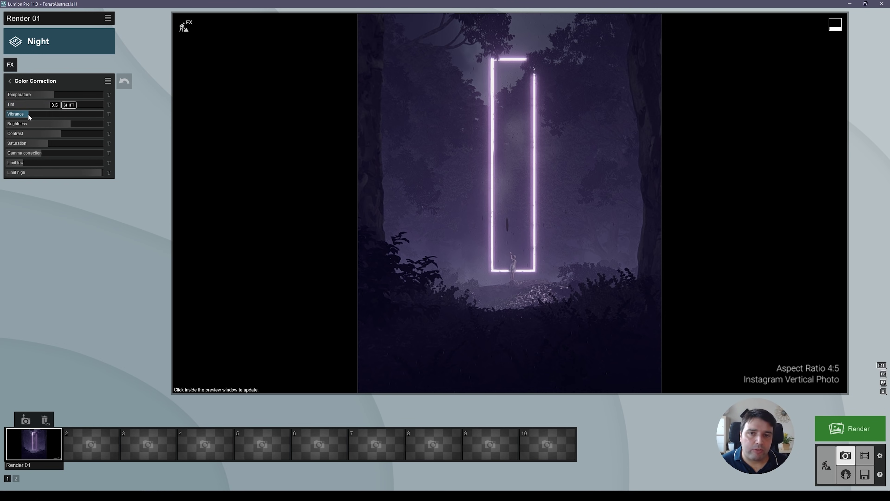
pyautogui.moveTo(48, 145)
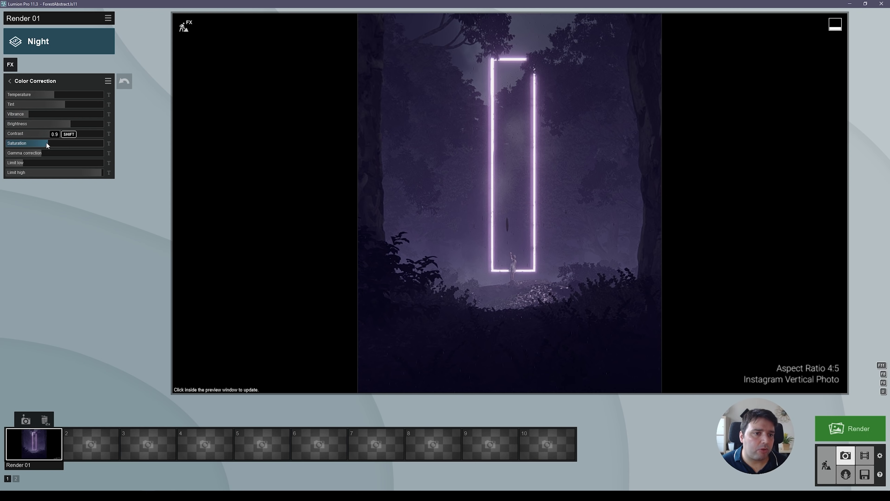
pyautogui.moveTo(17, 164)
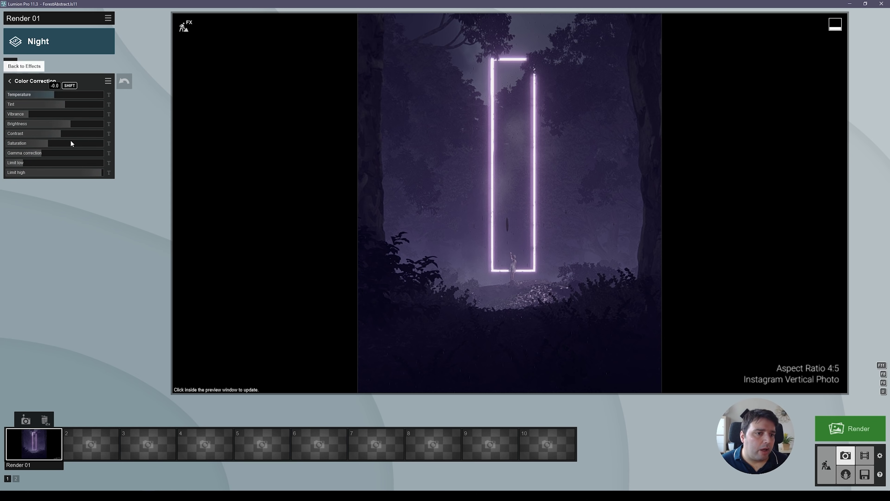
pyautogui.click(8, 79)
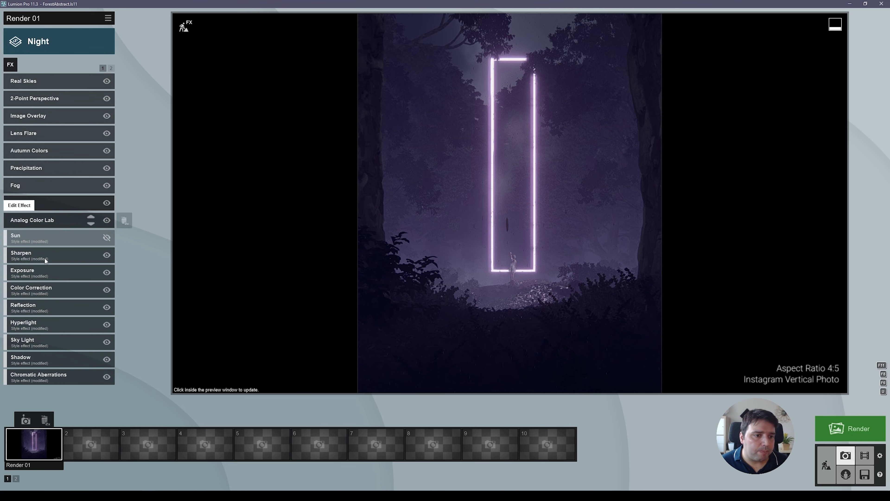
# Review the settings of the Reflection, Hyperlight and Sky Light effects
pyautogui.click(42, 304)
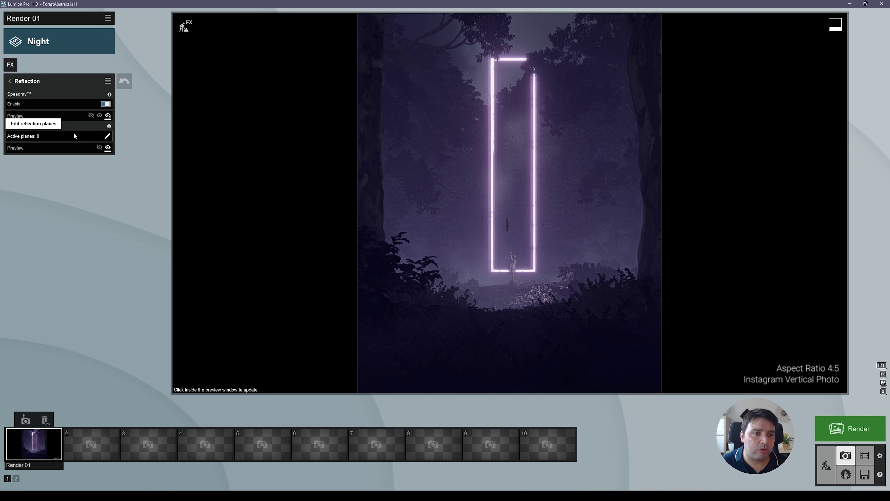
pyautogui.click(14, 79)
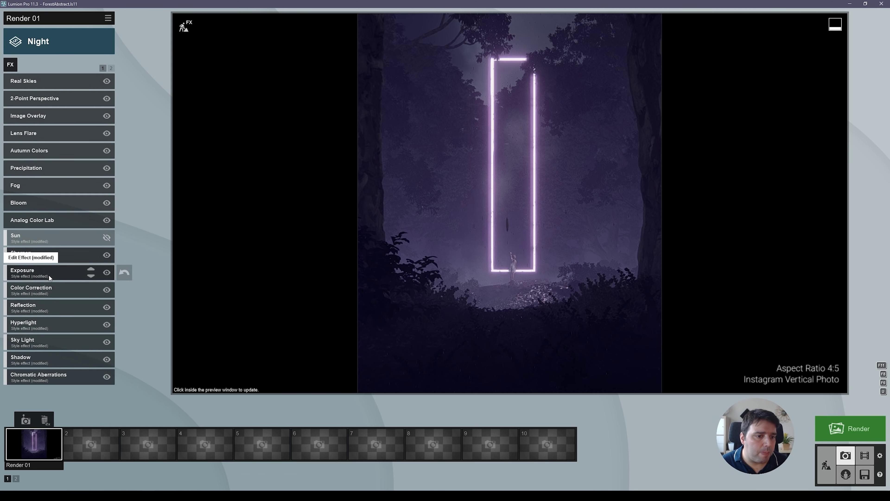
pyautogui.click(37, 323)
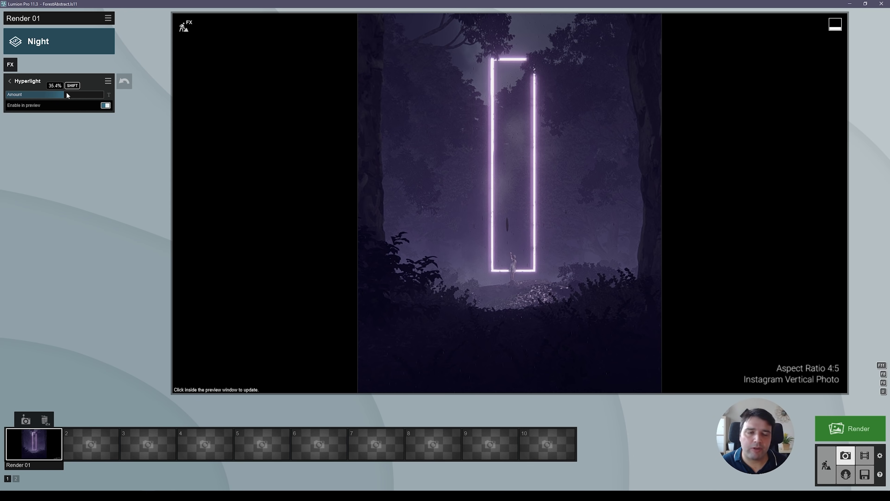
pyautogui.click(18, 81)
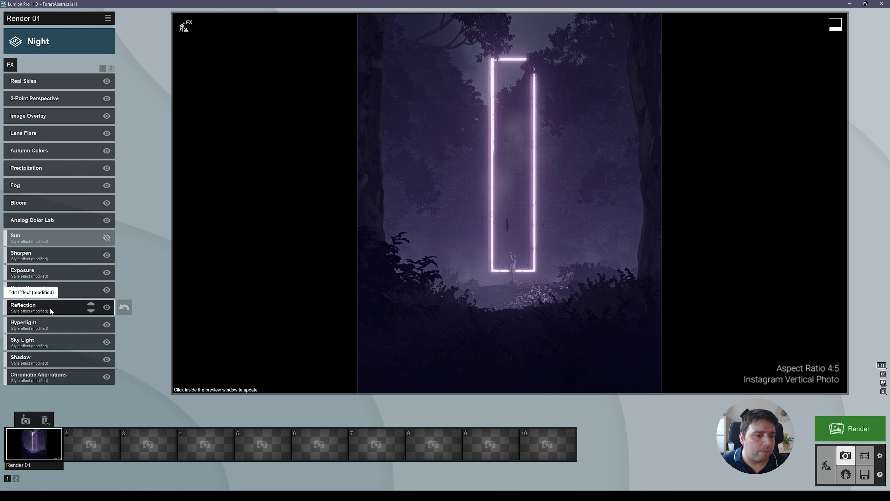
pyautogui.click(52, 339)
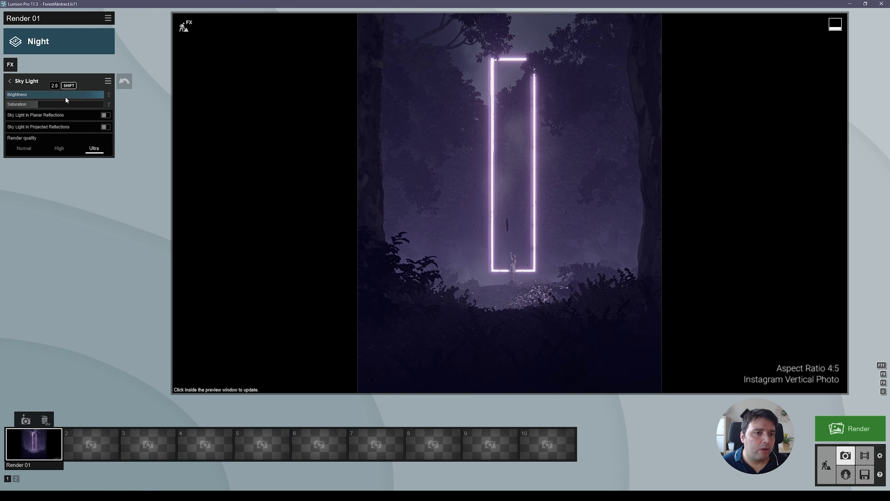
pyautogui.moveTo(65, 96); pyautogui.dragTo(38, 103)
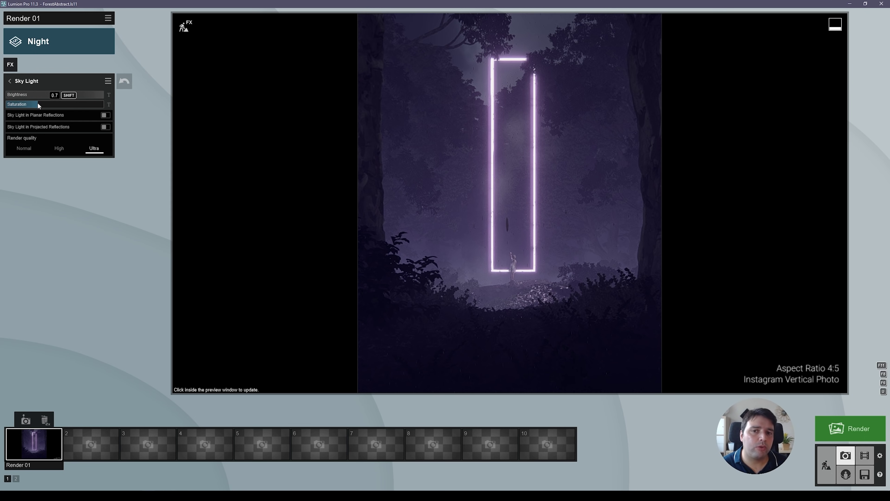
pyautogui.click(9, 81)
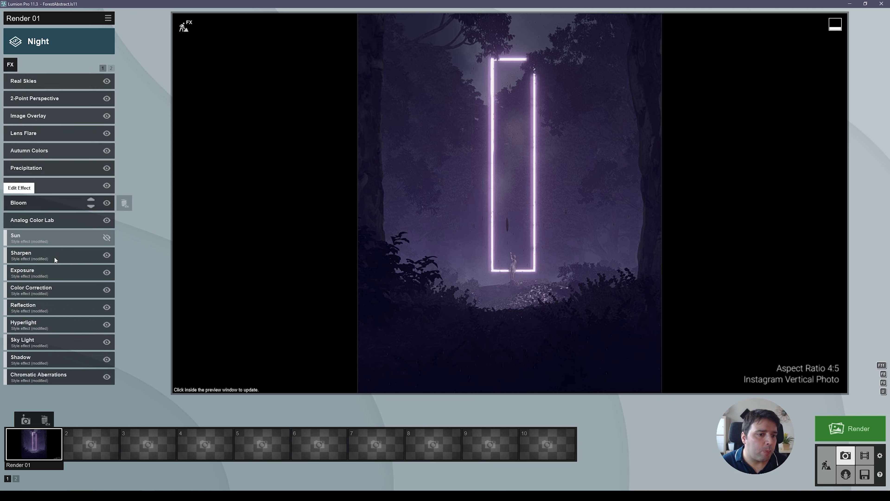
# Compare the image with the Shadow effect's brightness at maximum and near 0.0, and check the omnishadow amount
pyautogui.click(50, 358)
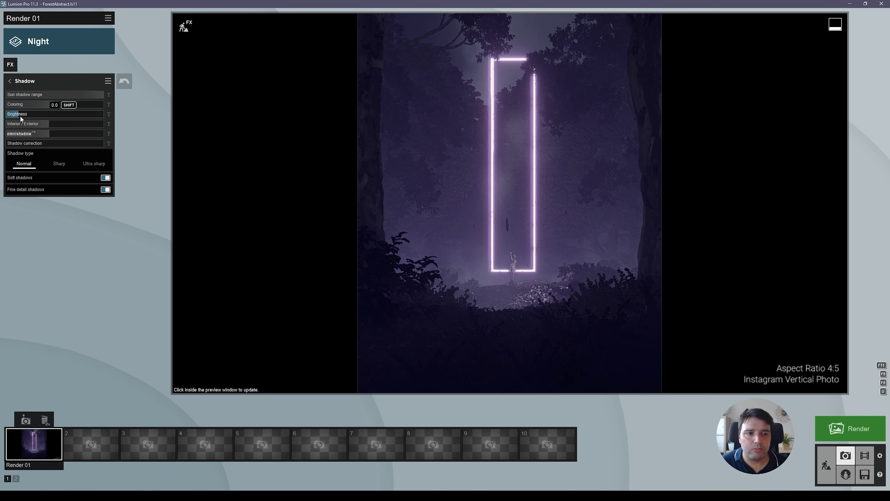
pyautogui.moveTo(20, 114); pyautogui.dragTo(140, 114)
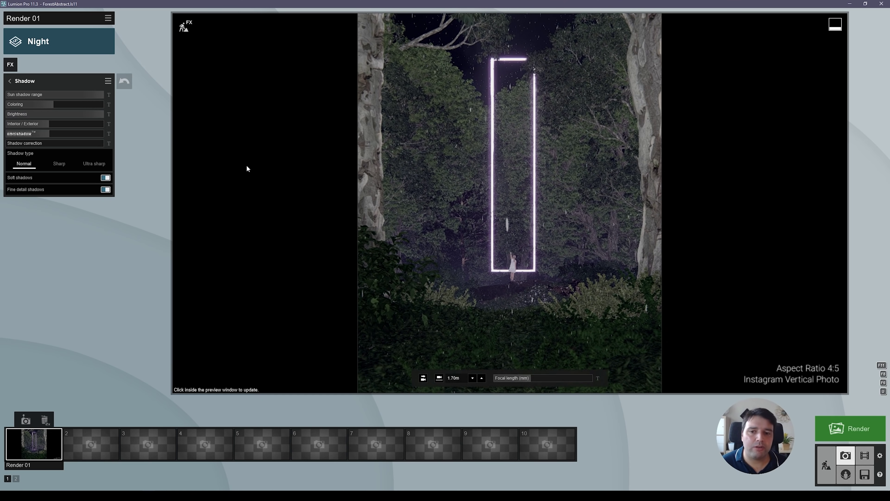
pyautogui.moveTo(78, 113); pyautogui.dragTo(24, 117)
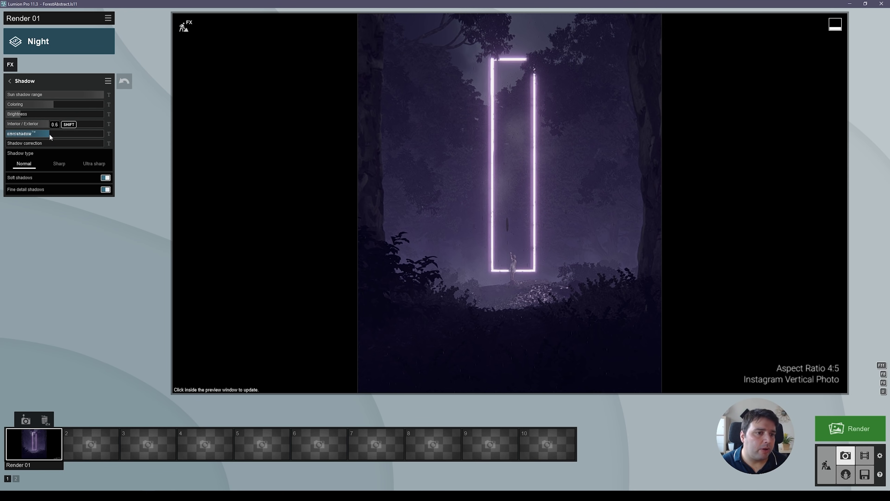
pyautogui.click(10, 81)
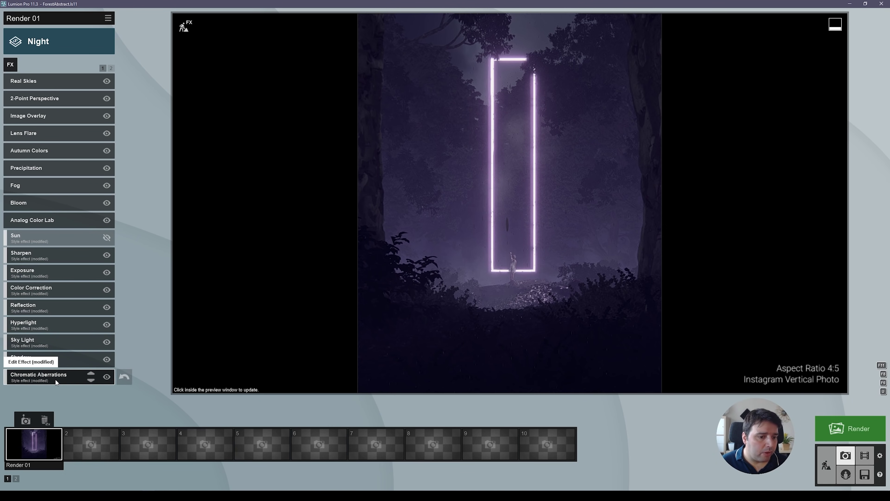
# Try the Chromatic Aberrations dispersion at 0.0, and set it to a low amount
pyautogui.click(55, 379)
pyautogui.click(7, 97)
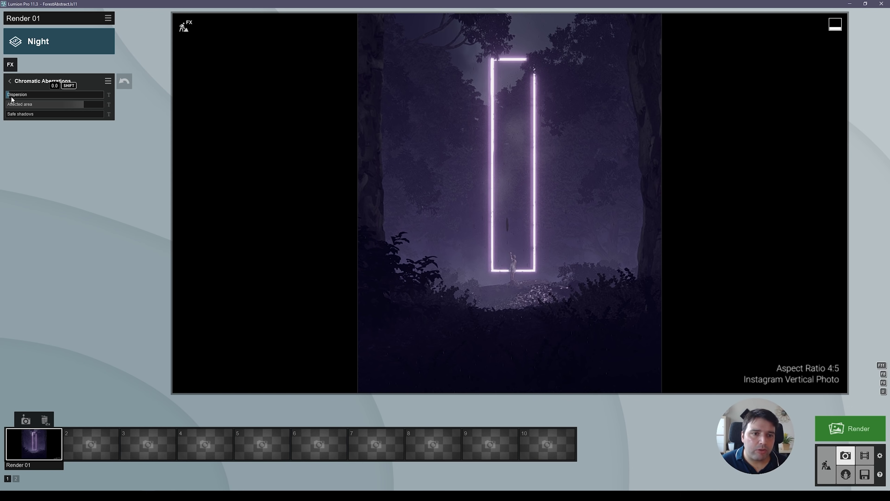
pyautogui.moveTo(19, 93)
pyautogui.mouseDown()
pyautogui.moveTo(76, 90)
pyautogui.moveTo(24, 91)
pyautogui.mouseUp()
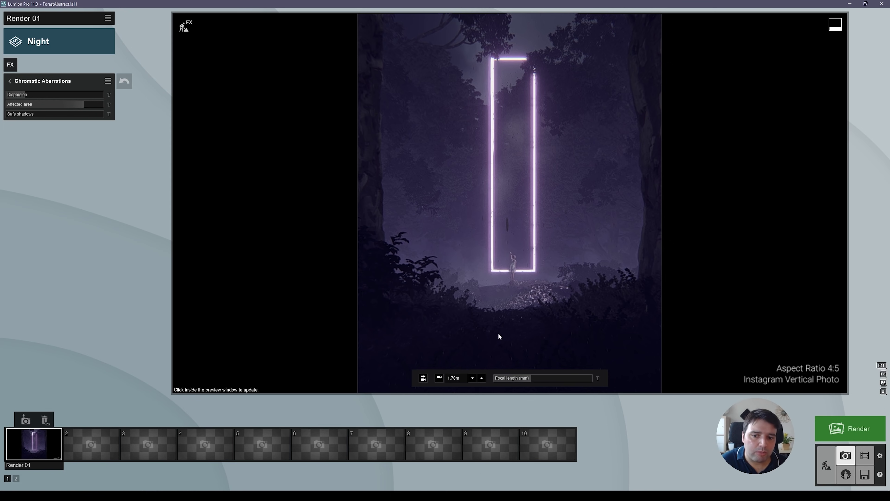
pyautogui.click(10, 80)
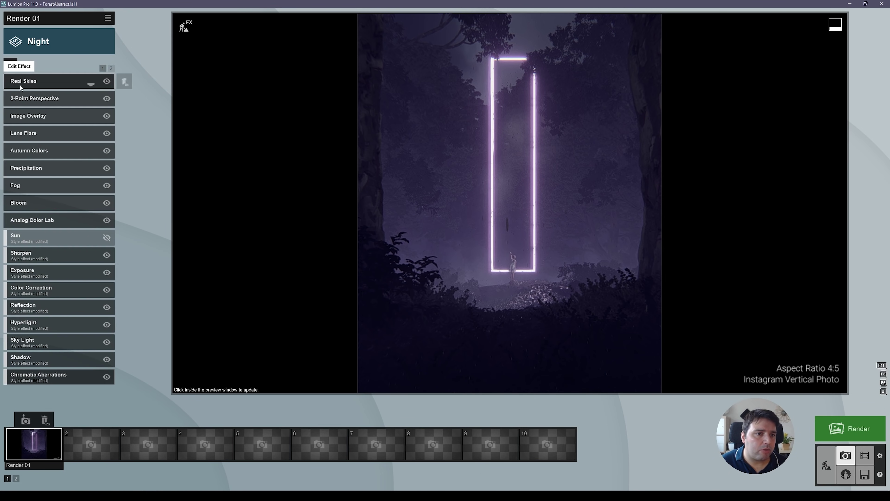
# Switch off auto focus in Depth of Field and pick the figure at the base of the neon frame as focus point
pyautogui.click(111, 68)
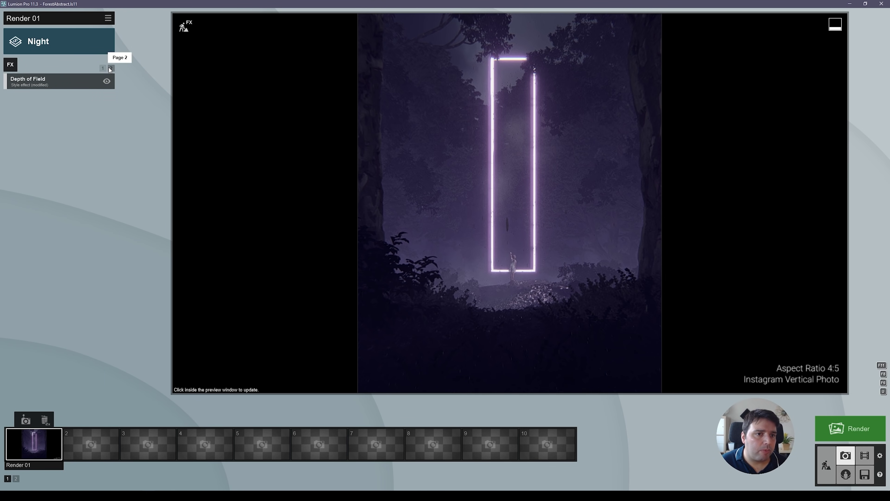
pyautogui.click(35, 84)
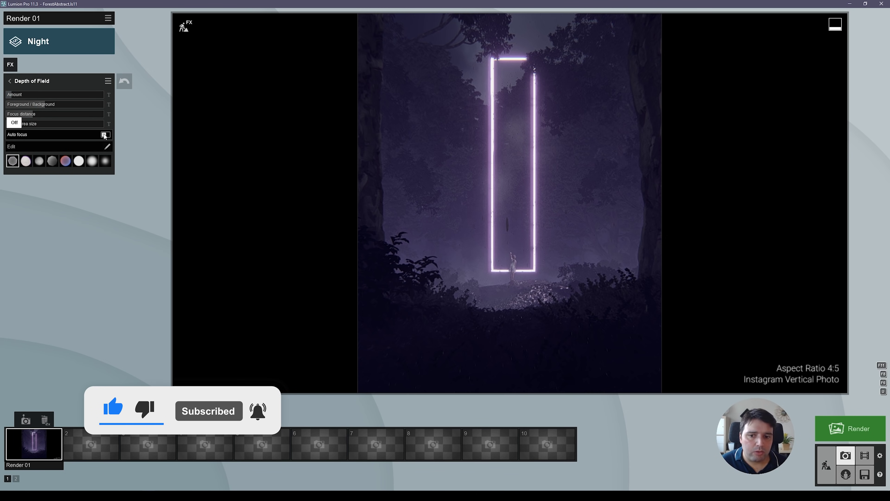
pyautogui.click(106, 135)
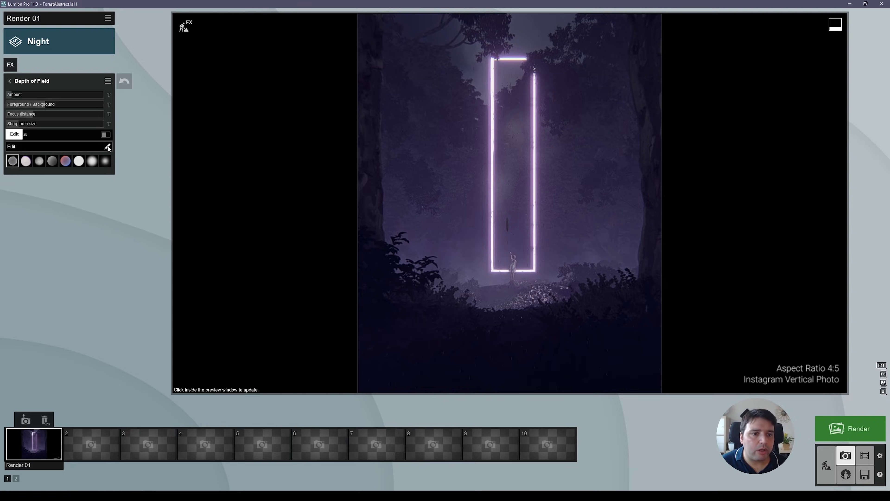
pyautogui.click(107, 147)
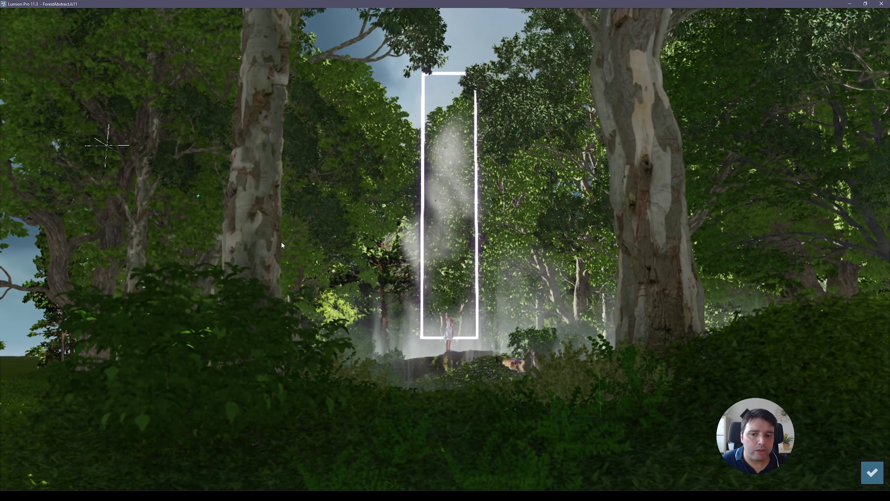
pyautogui.click(448, 332)
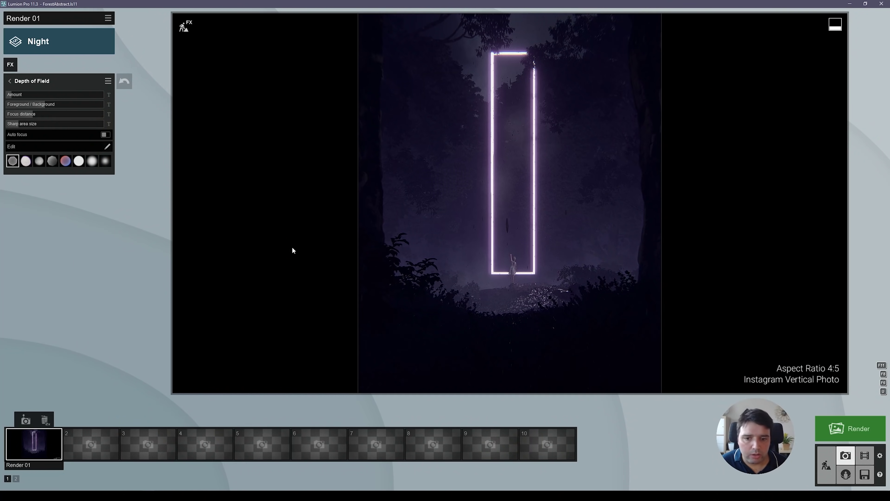
pyautogui.click(872, 472)
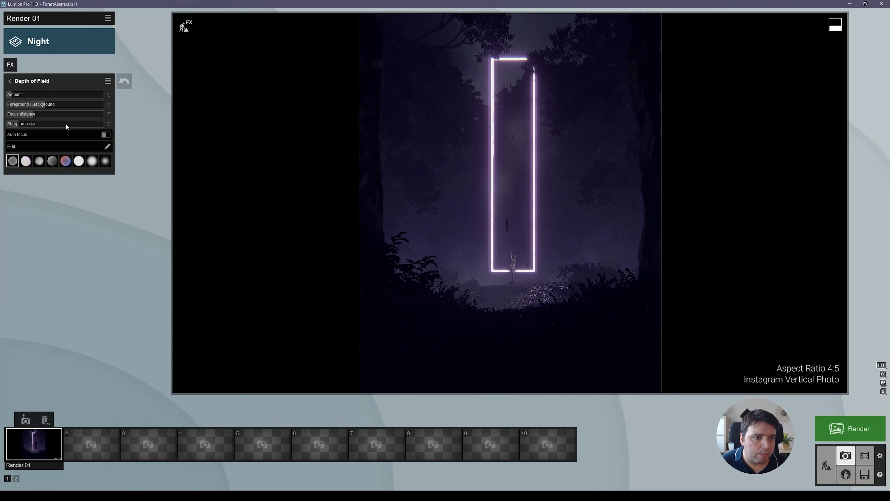
# Switch Depth of Field auto focus back on and return to the first page of effects
pyautogui.click(105, 134)
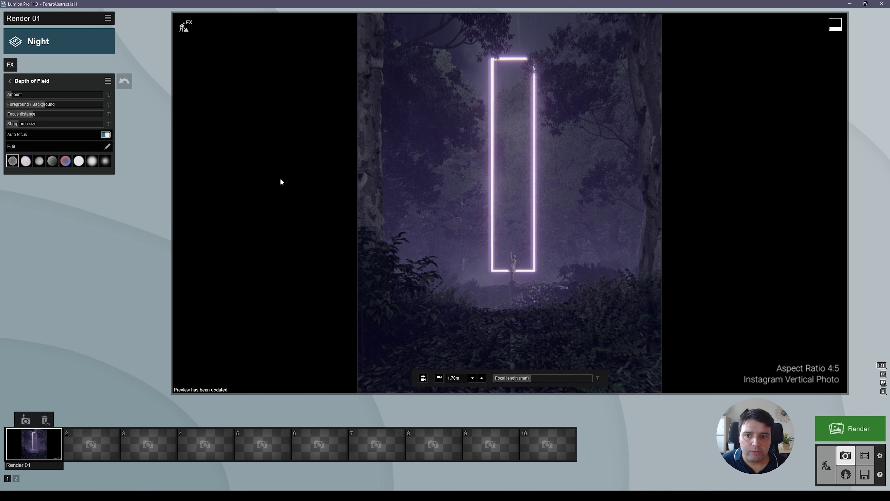
pyautogui.click(9, 81)
pyautogui.click(103, 68)
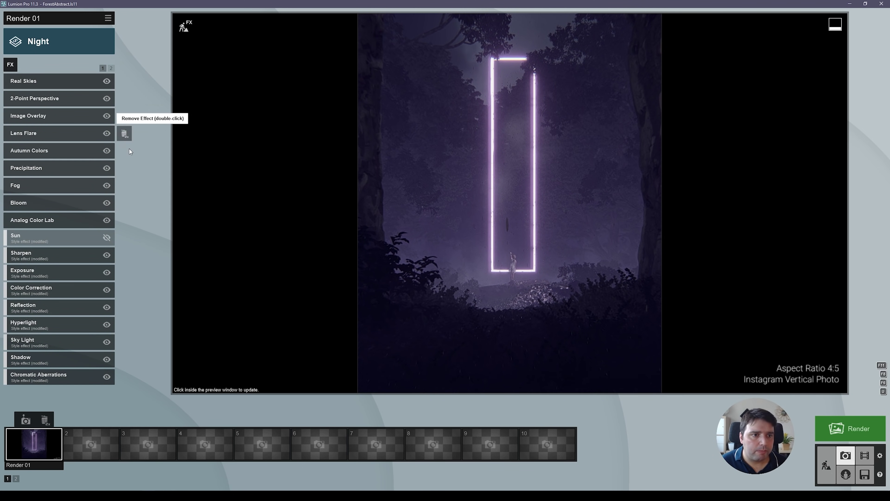
# Add the Print Poster Enhancer effect from the advanced photo effects
pyautogui.click(10, 65)
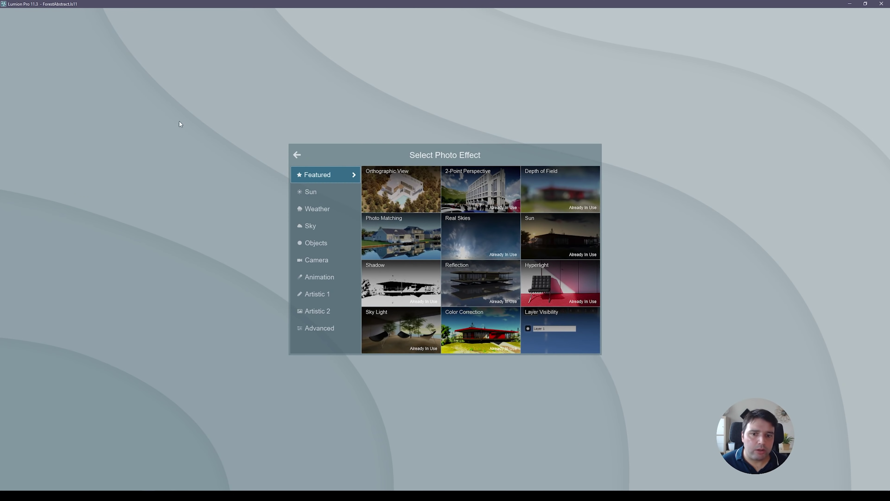
pyautogui.click(337, 327)
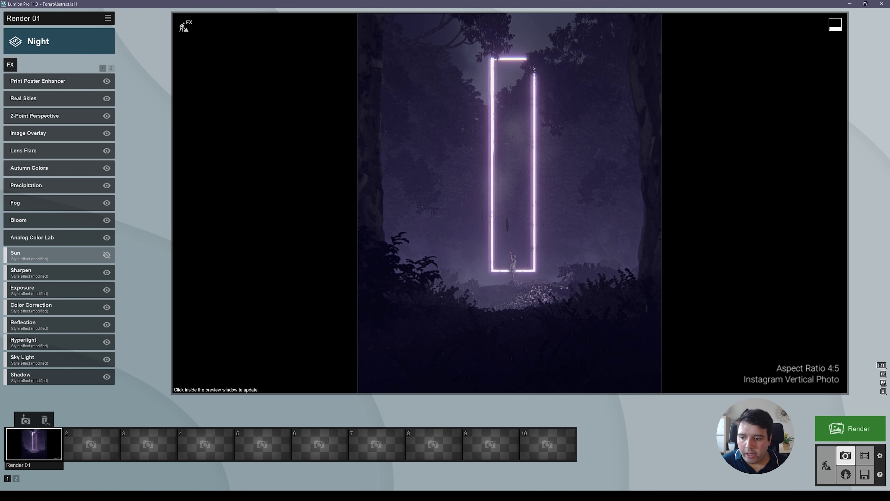
# Render the current shot at Print size 3840x2160 with specular, lighting and material ID maps, saved as JPG named Forest Light
pyautogui.click(864, 432)
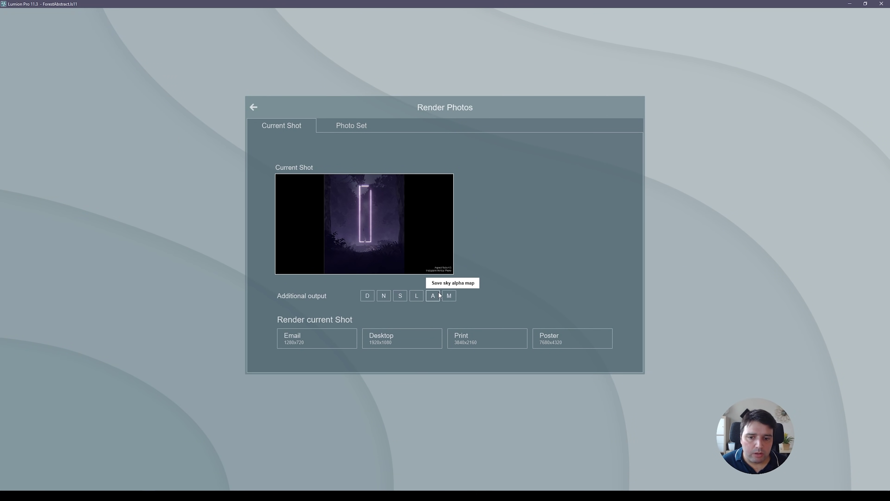
pyautogui.click(402, 299)
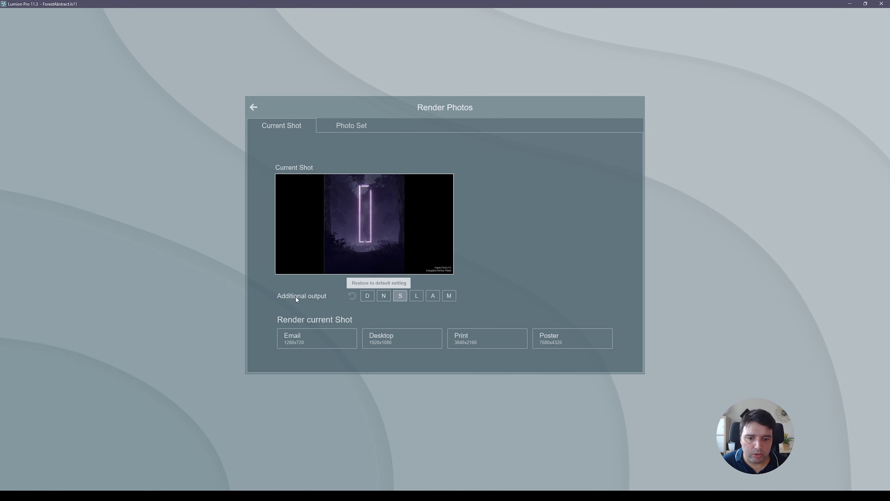
pyautogui.click(415, 296)
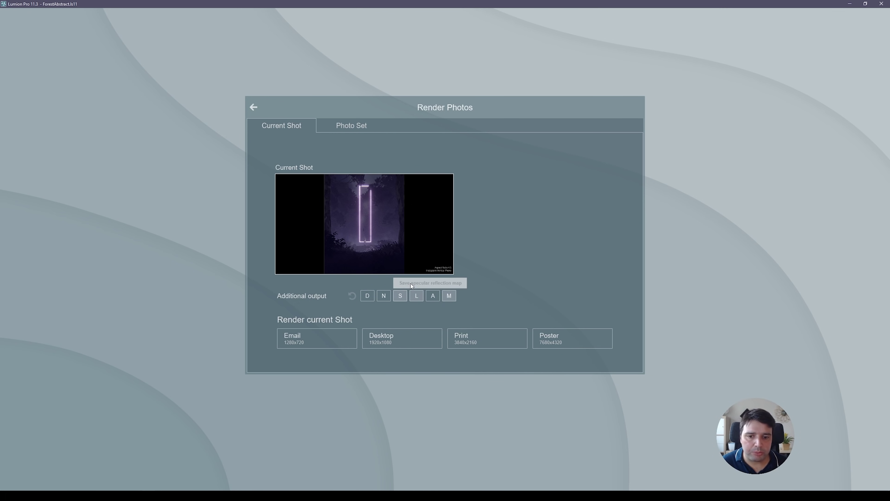
pyautogui.click(486, 336)
pyautogui.write('Forest Lig')
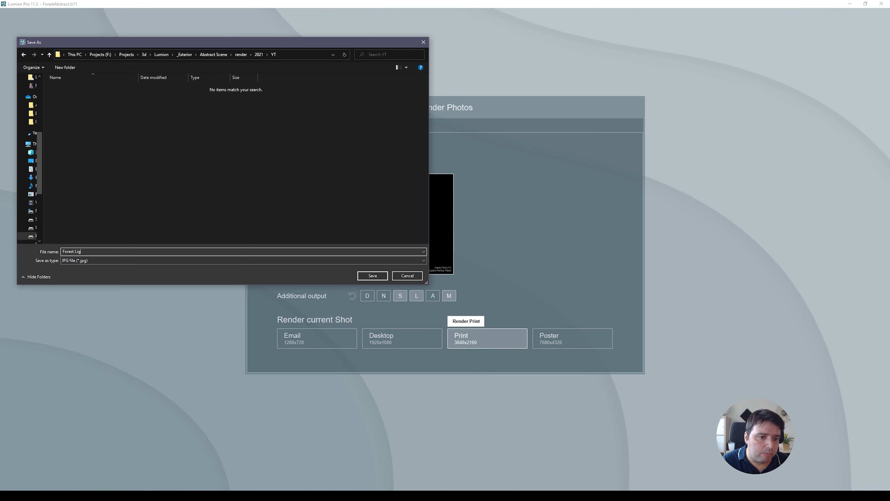
pyautogui.press('Return')
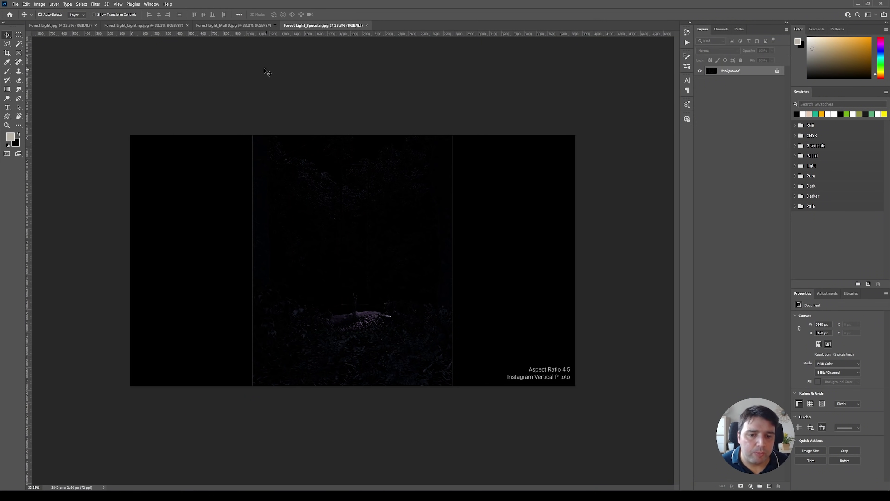
# Switch to Photoshop and review the Forest Light image and its Lighting, MatID and Specular passes
pyautogui.click(73, 27)
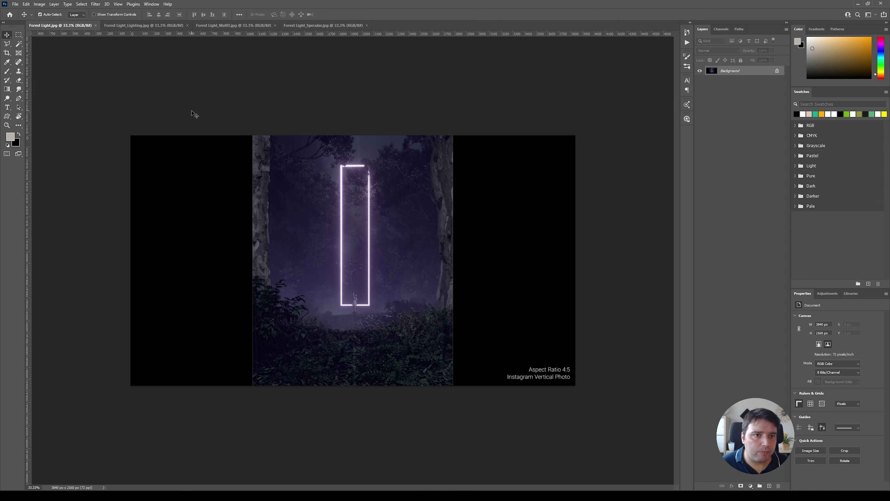
pyautogui.click(152, 28)
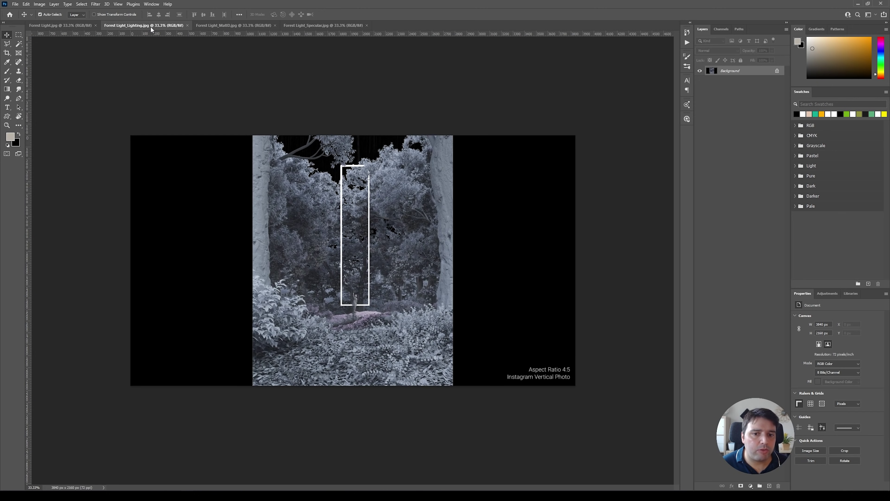
pyautogui.click(207, 25)
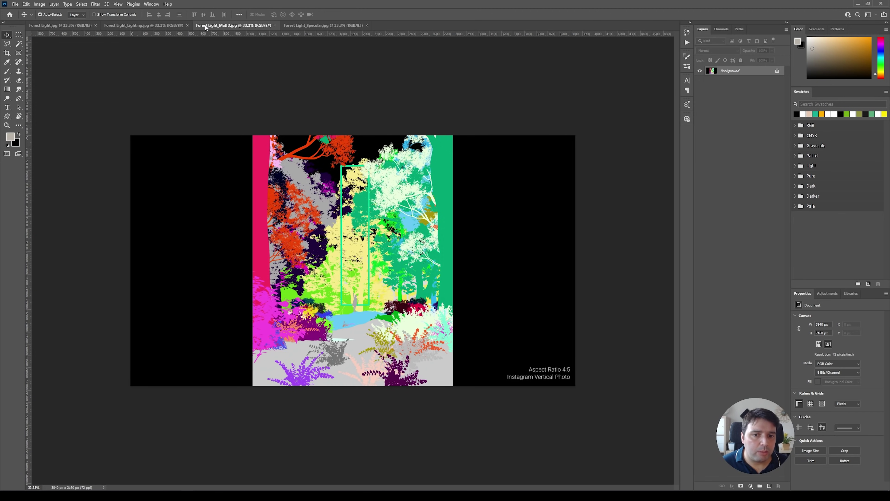
pyautogui.click(314, 25)
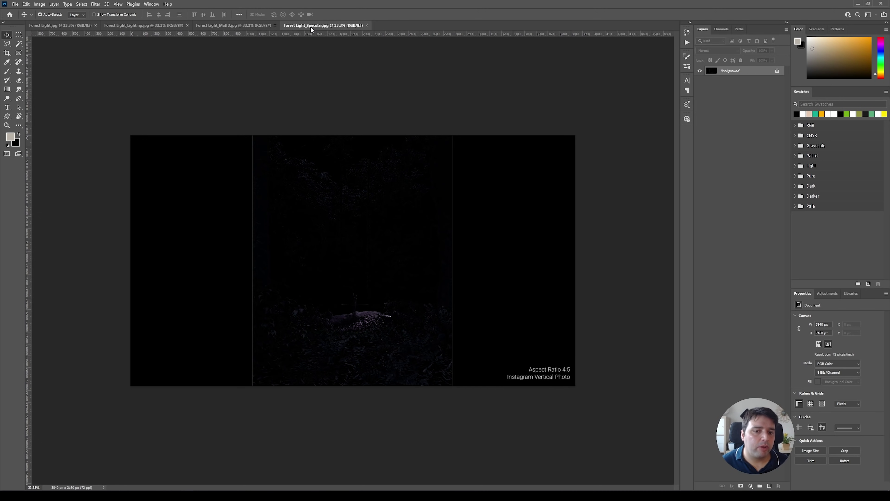
pyautogui.click(91, 27)
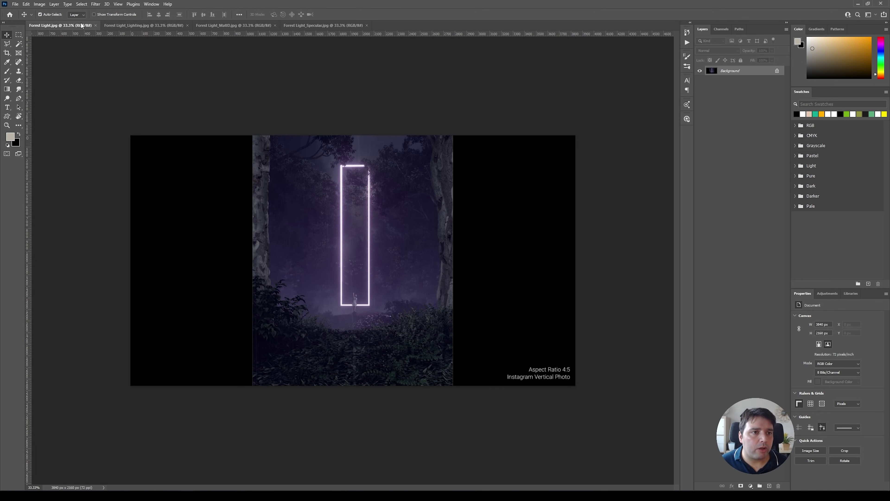
# Crop the Forest Light image to the 4:5 vertical frame, removing the black sides
pyautogui.click(5, 53)
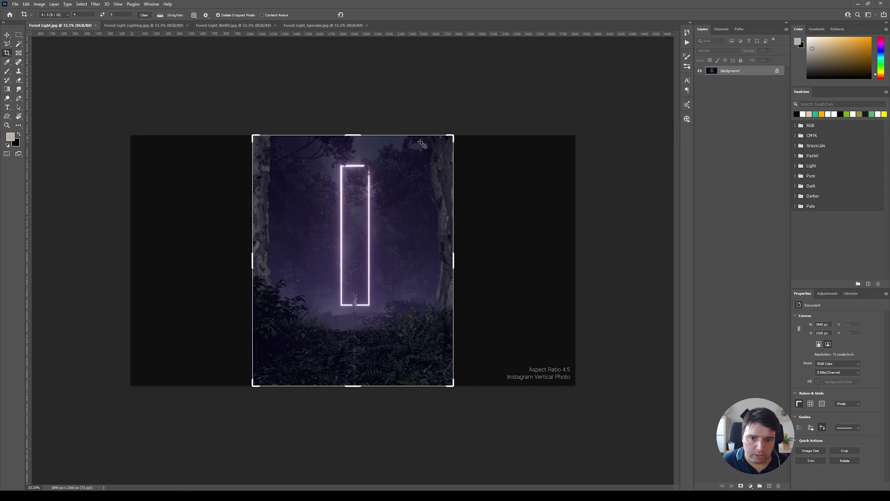
pyautogui.click(299, 234)
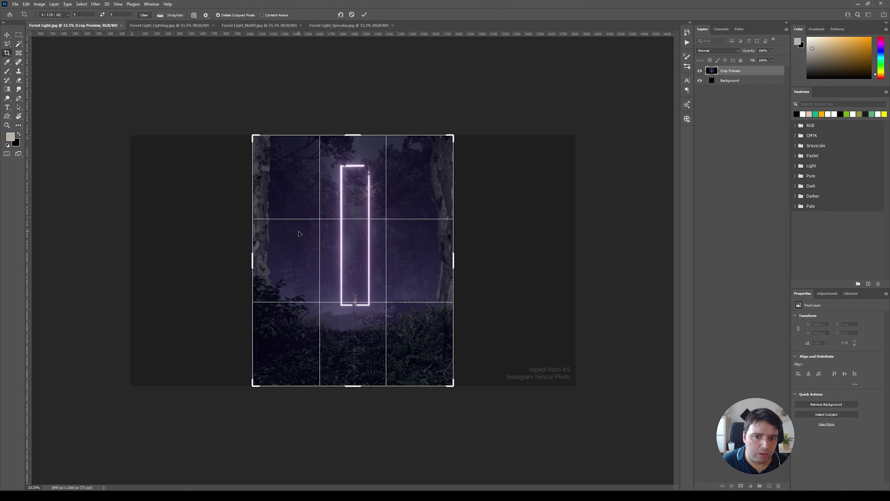
pyautogui.click(365, 15)
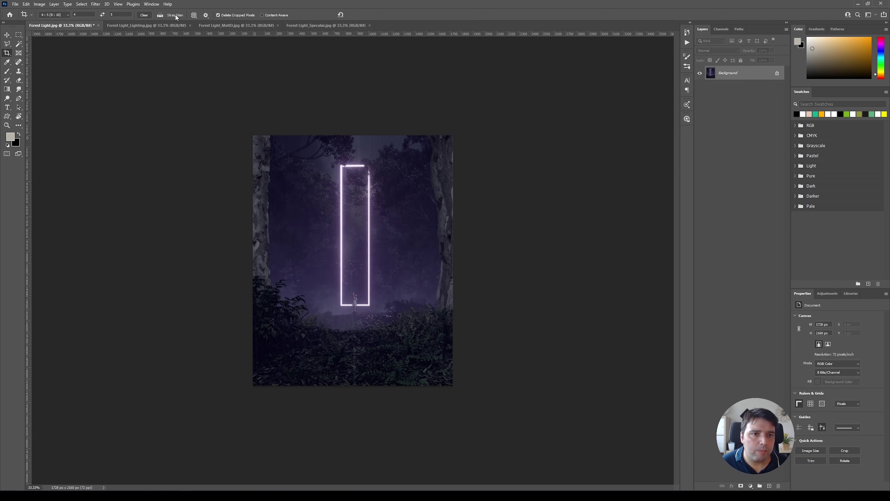
# Crop the Lighting, MatID and Specular images to the same 4:5 frame
pyautogui.click(149, 25)
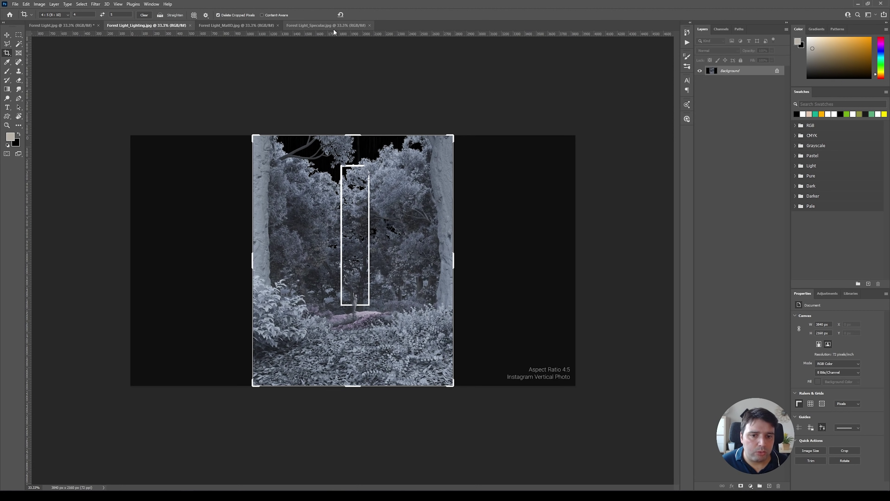
pyautogui.click(364, 15)
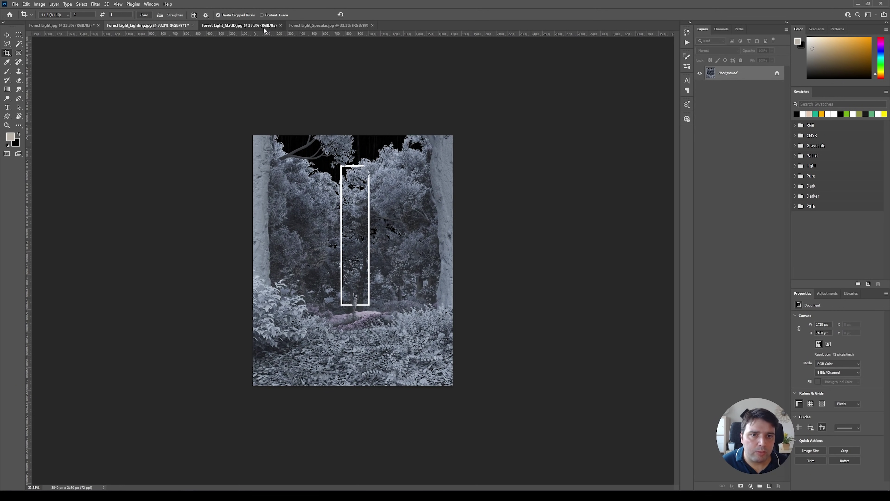
pyautogui.click(263, 26)
pyautogui.press('Return')
pyautogui.click(334, 26)
pyautogui.press('Return')
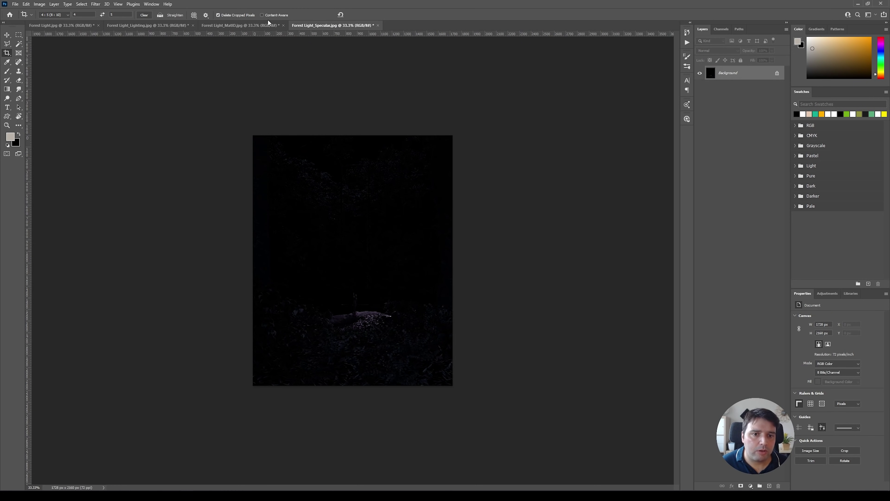
# Copy the whole Lighting image and the whole Specular image into the Forest Light document as separate layers
pyautogui.click(133, 24)
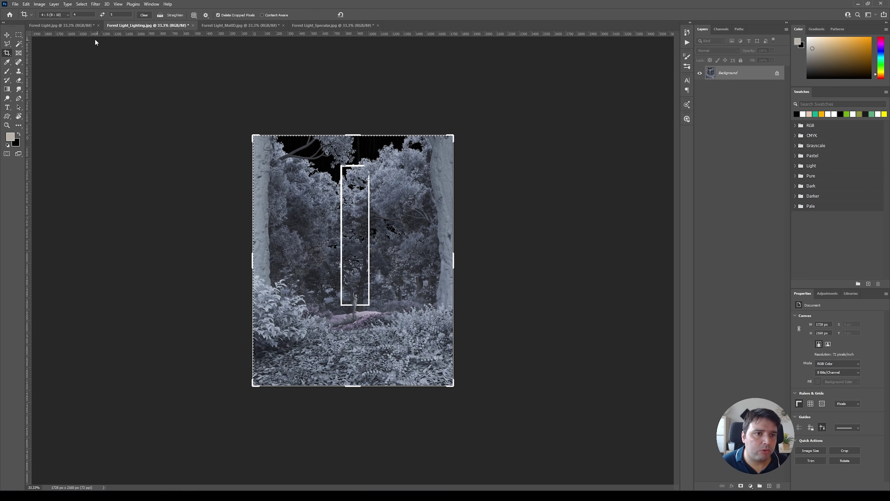
pyautogui.moveTo(78, 26); pyautogui.dragTo(305, 162)
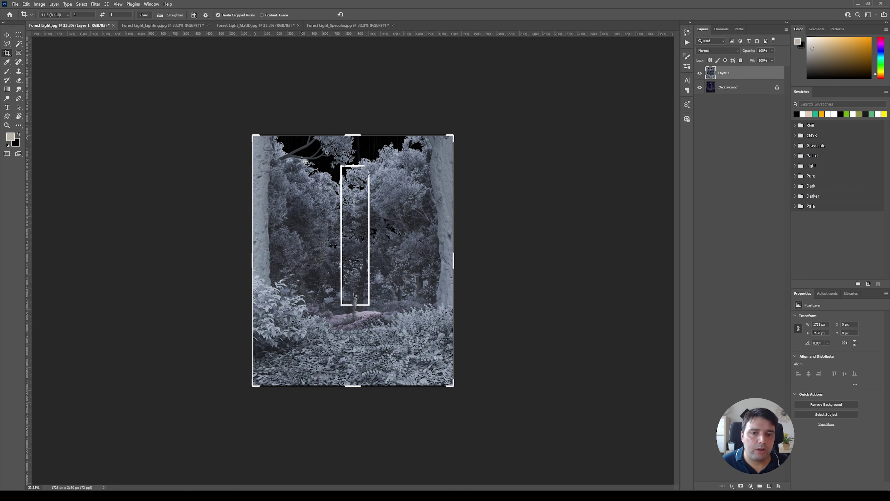
pyautogui.click(242, 25)
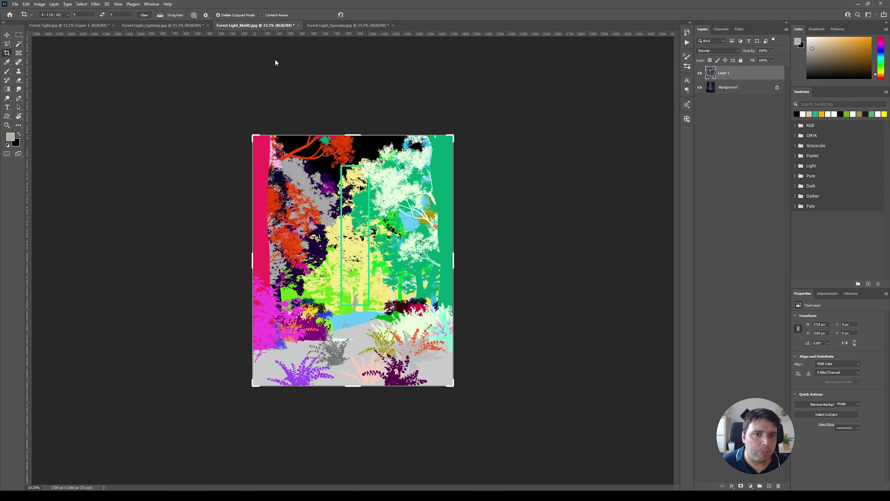
pyautogui.click(338, 26)
pyautogui.hotkey('ctrl', 'a')
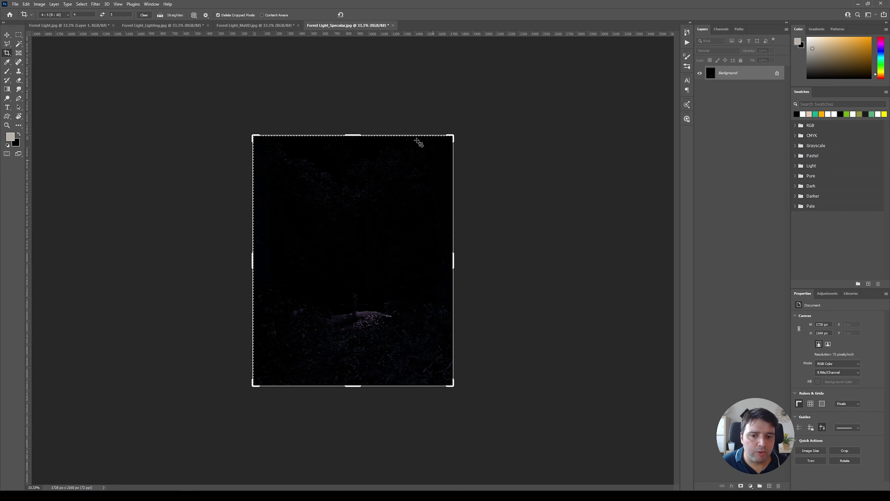
pyautogui.click(67, 26)
pyautogui.hotkey('ctrl', 'v')
# Copy the whole MatID image into the Forest Light document as the uppermost layer
pyautogui.click(235, 25)
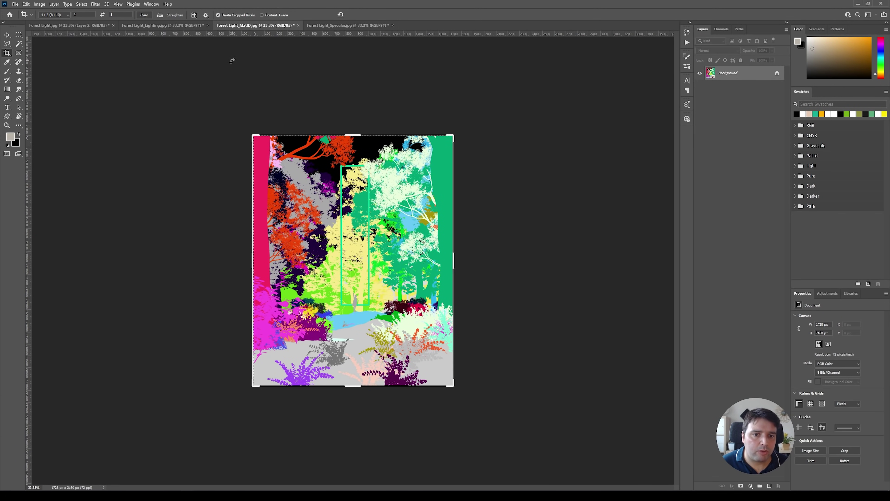
pyautogui.click(77, 27)
pyautogui.hotkey('ctrl', 'v')
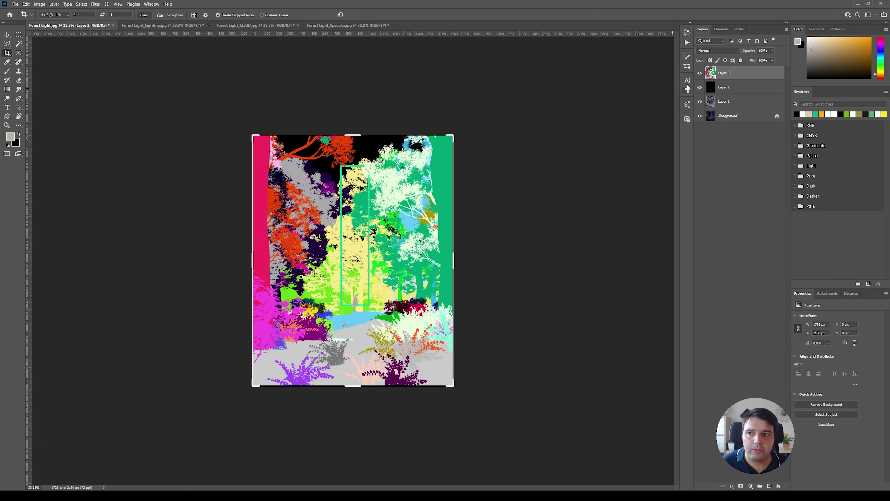
# Hide the material ID and specular layers, leaving the lighting layer visible above the background
pyautogui.moveTo(700, 74); pyautogui.dragTo(700, 103)
pyautogui.press('v')
pyautogui.click(700, 102)
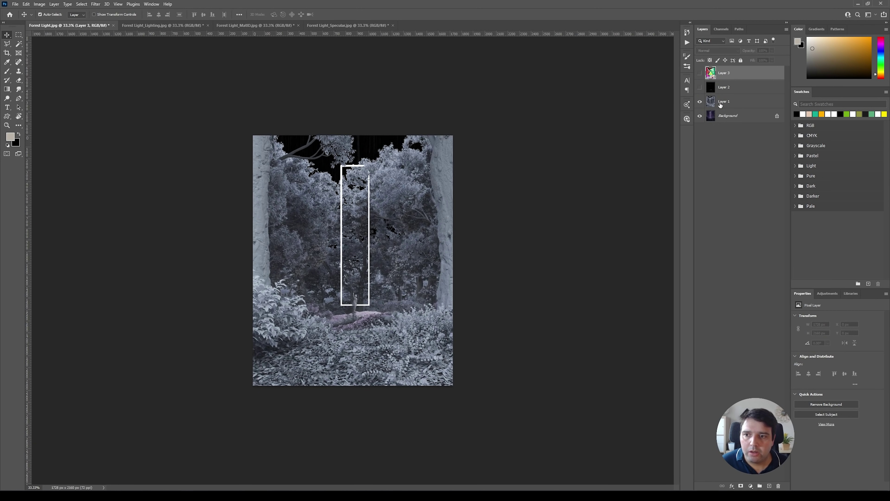
# Set the lighting layer's blend mode to Multiply and add a layer mask inverted to black
pyautogui.click(722, 101)
pyautogui.keyDown('alt'); pyautogui.scroll(3, 400, 271); pyautogui.keyUp('alt')
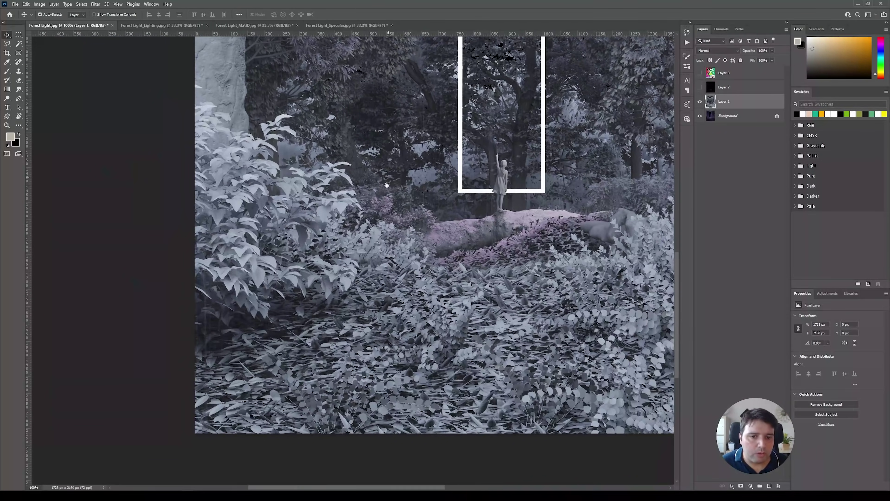
pyautogui.moveTo(387, 185); pyautogui.dragTo(384, 199)
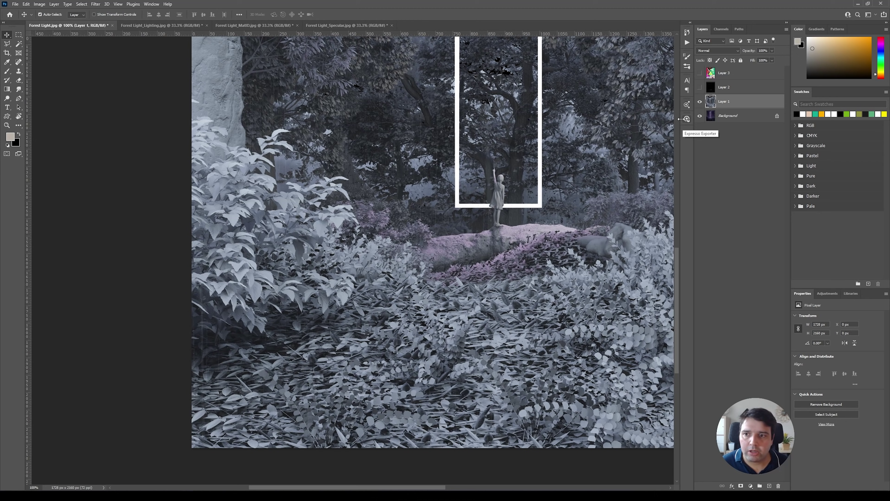
pyautogui.click(717, 50)
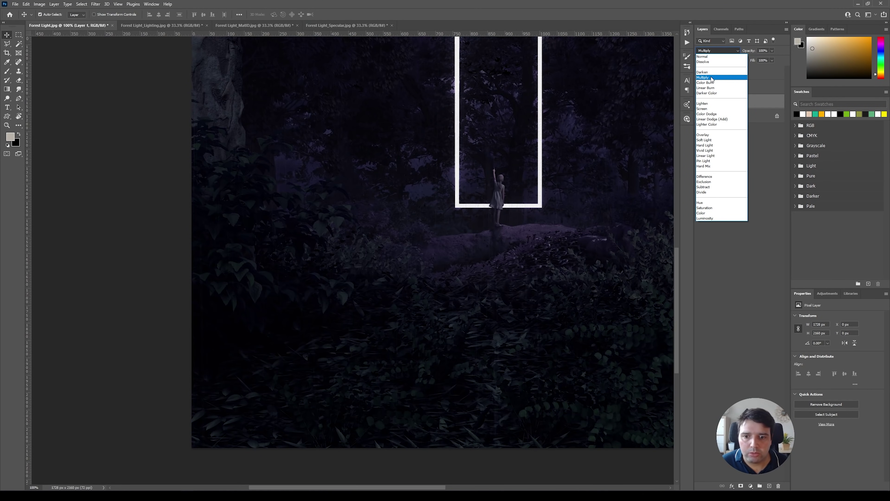
pyautogui.click(712, 78)
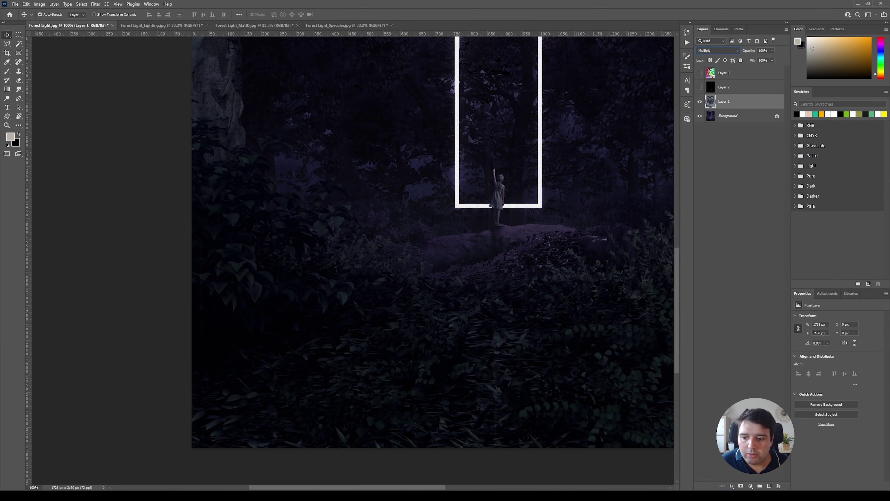
pyautogui.click(741, 486)
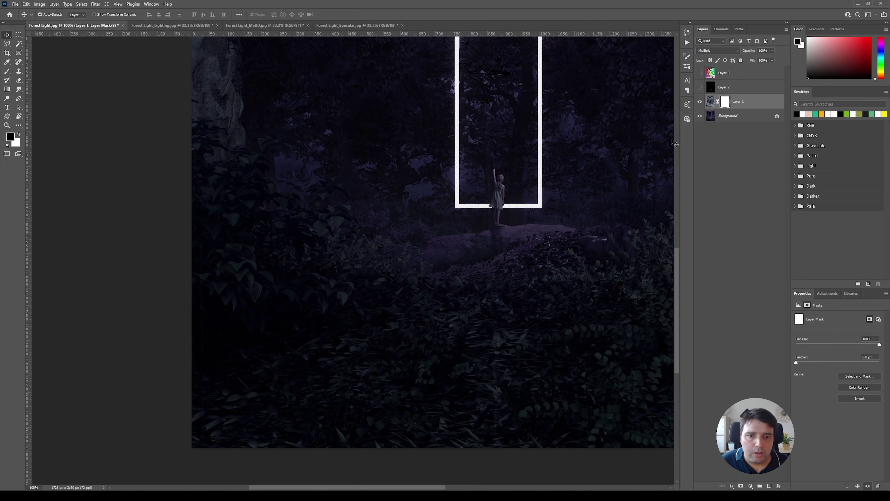
pyautogui.hotkey('ctrl', 'i')
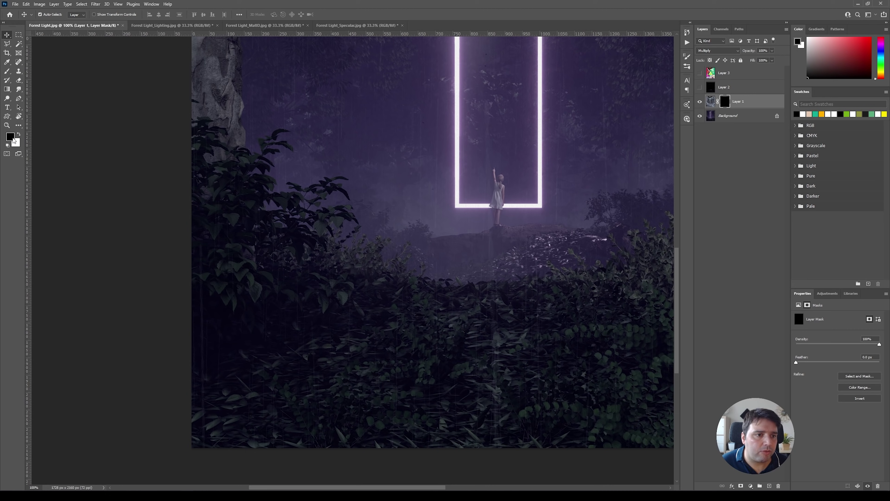
# Fill the lighting layer's mask with white using the Paint Bucket, and fill it with black again
pyautogui.click(7, 89)
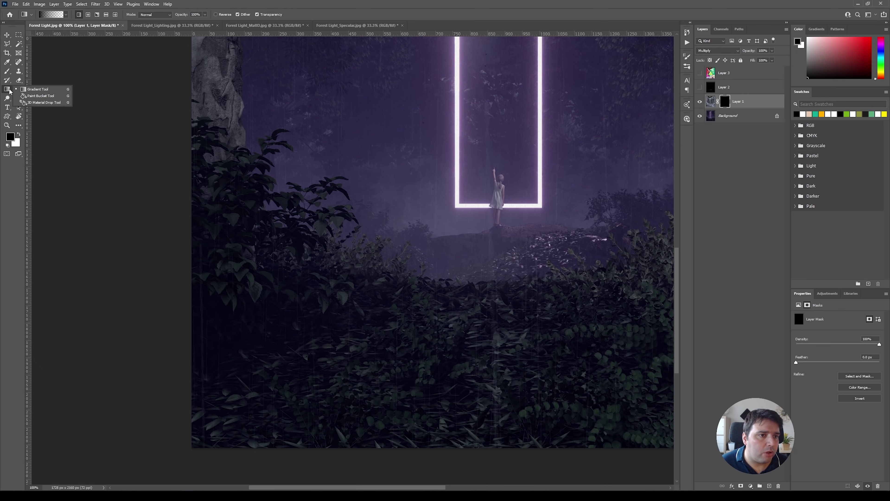
pyautogui.click(44, 99)
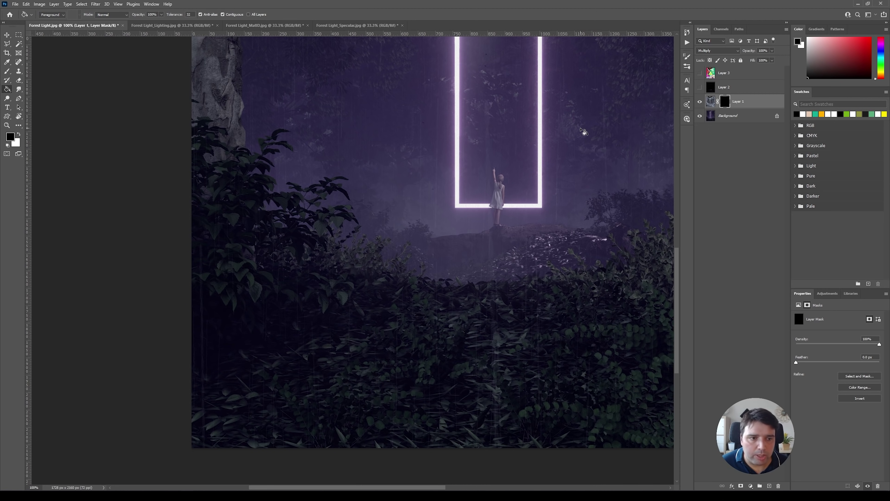
pyautogui.press('x')
pyautogui.click(19, 134)
pyautogui.click(18, 134)
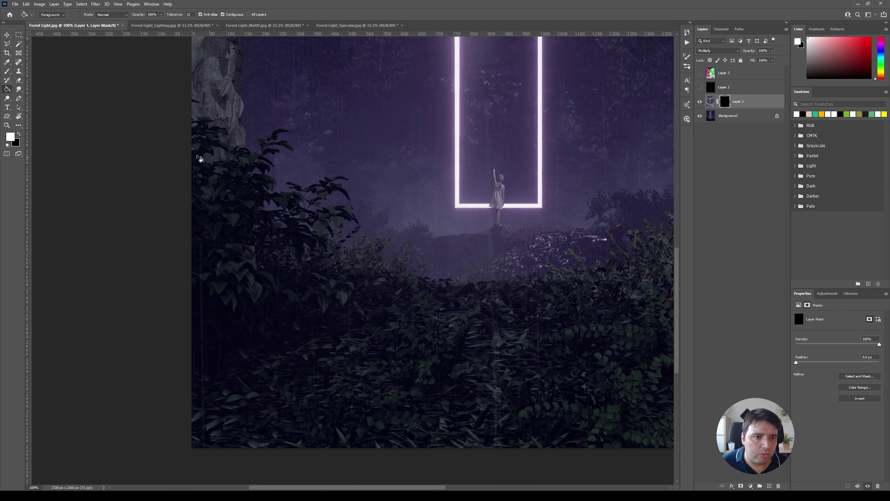
pyautogui.click(276, 164)
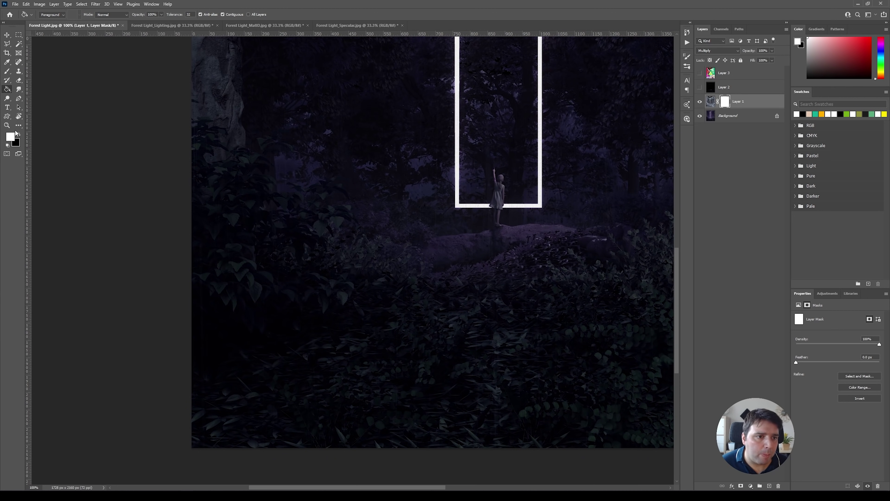
pyautogui.click(19, 134)
pyautogui.click(331, 145)
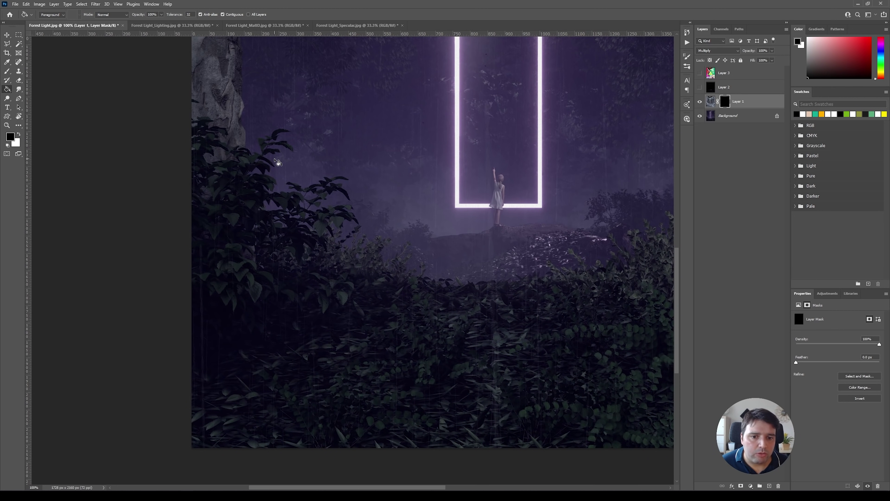
# Paint white with the Brush on the lighting layer's mask over the rocky ground below the glowing frame
pyautogui.press('b')
pyautogui.rightClick(7, 71)
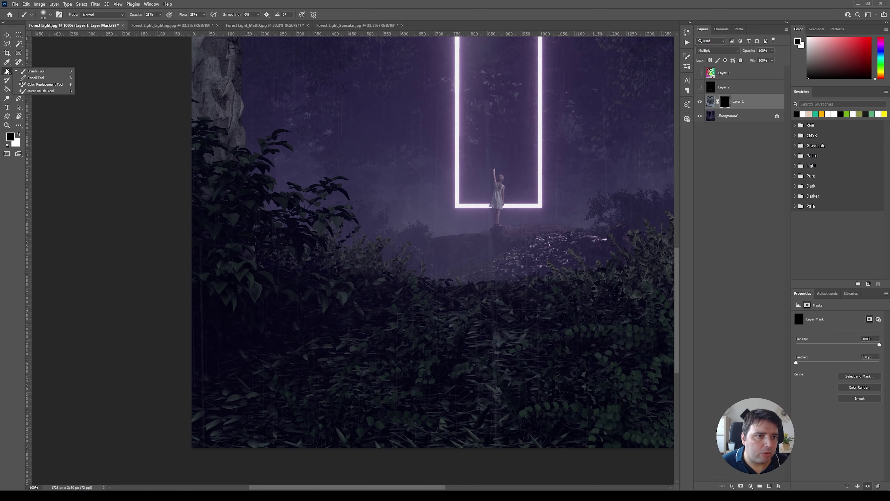
pyautogui.click(32, 73)
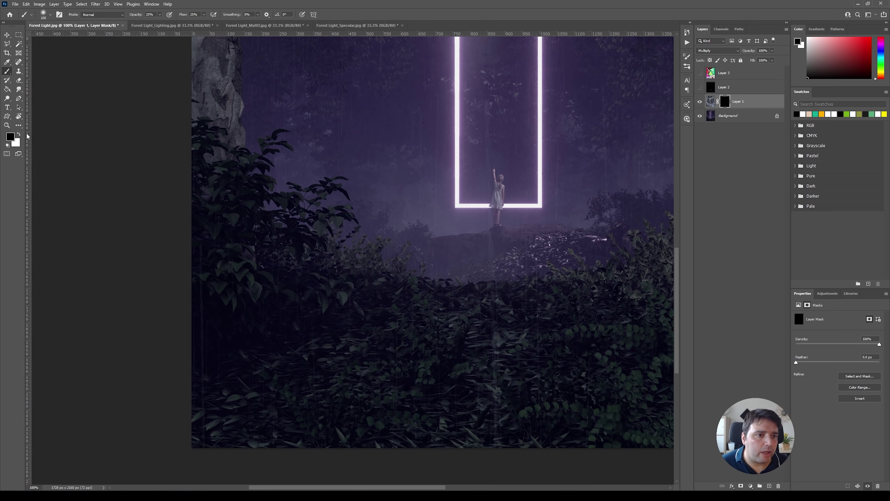
pyautogui.click(19, 136)
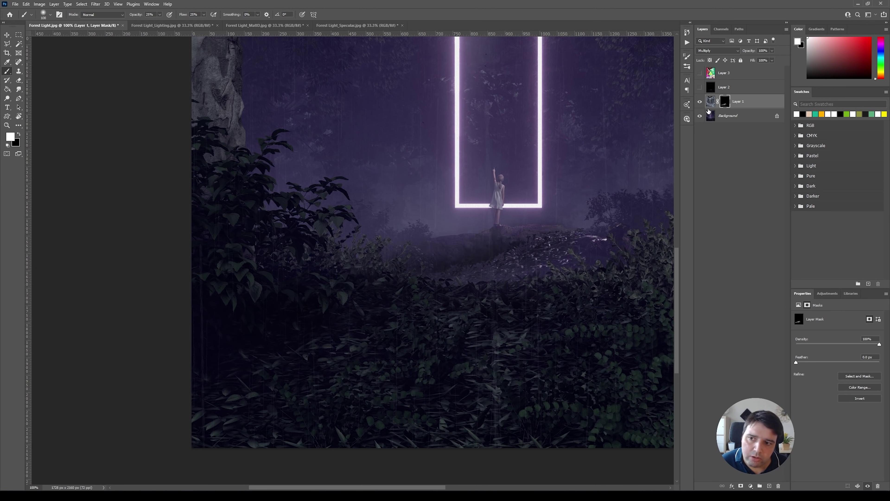
# Compare the image with and without the lighting layer, both close up and across the whole picture
pyautogui.click(701, 104)
pyautogui.click(701, 104)
pyautogui.click(700, 104)
pyautogui.click(701, 104)
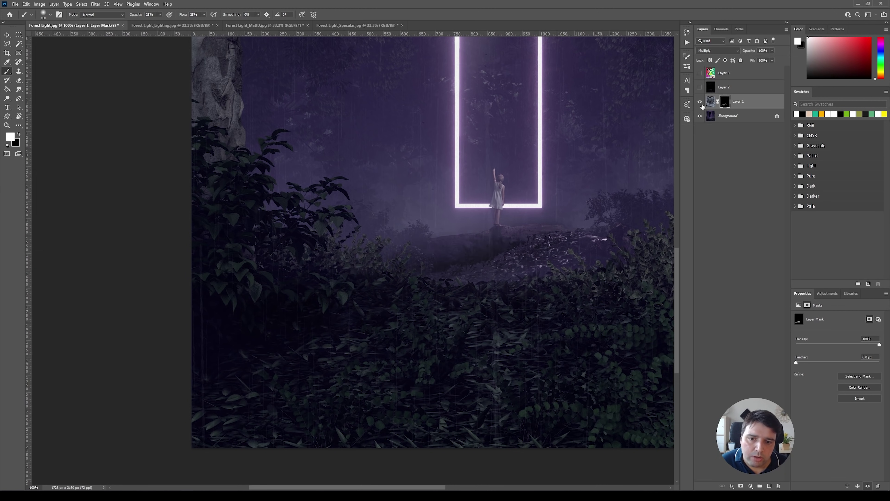
pyautogui.press('x')
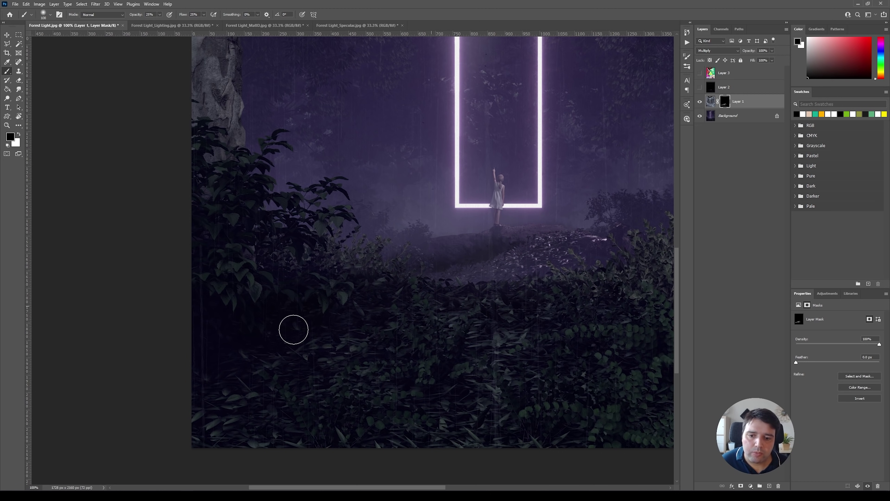
pyautogui.click(700, 101)
pyautogui.click(700, 102)
pyautogui.click(700, 101)
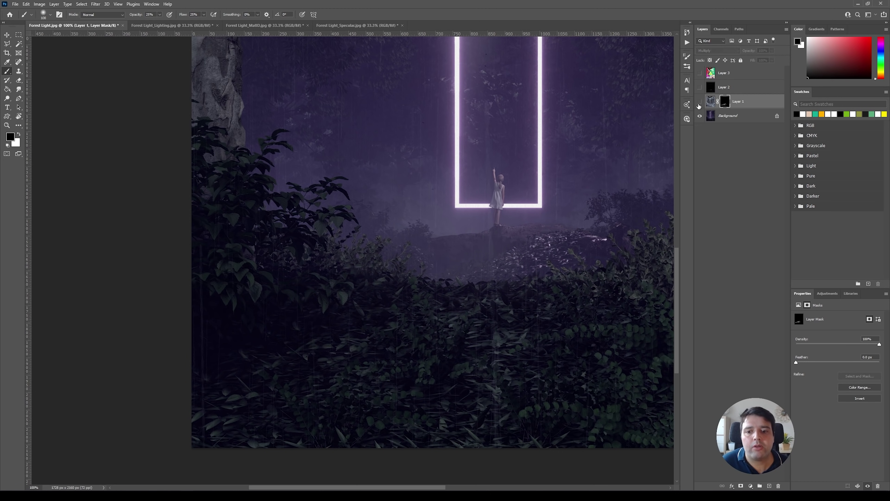
pyautogui.click(700, 101)
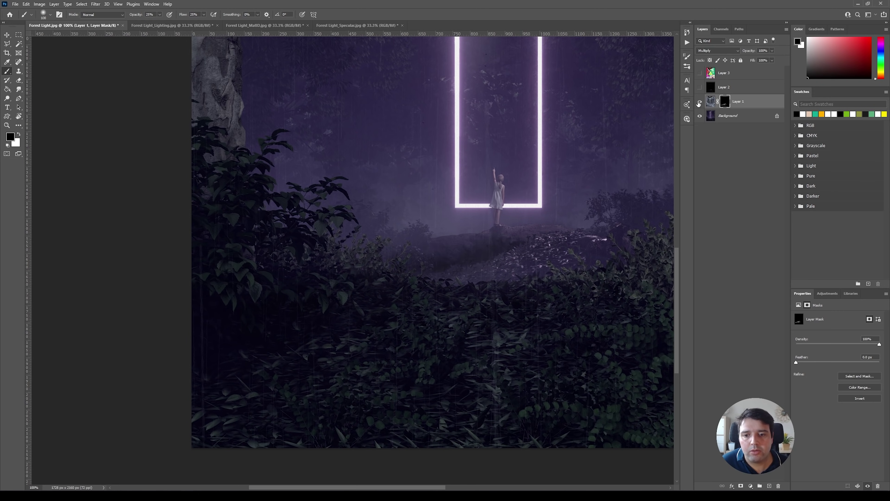
pyautogui.hotkey('ctrl', '-')
pyautogui.hotkey('ctrl', '-')
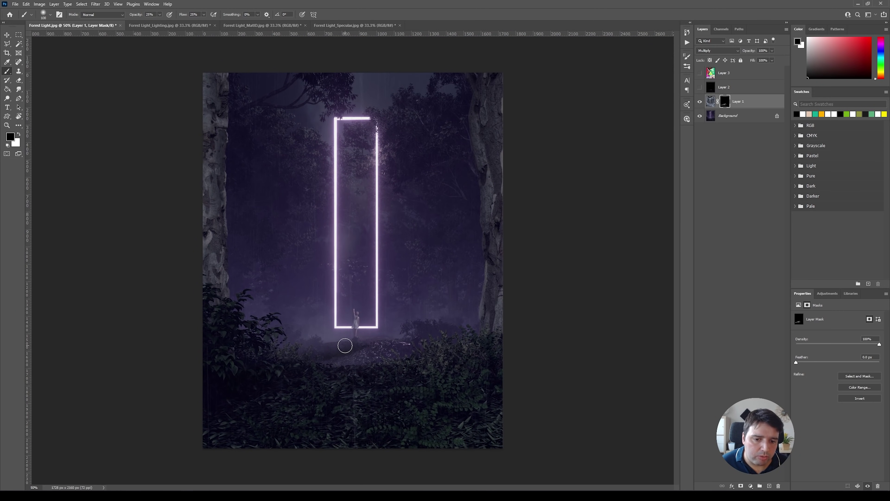
pyautogui.click(700, 101)
pyautogui.click(700, 101)
pyautogui.click(700, 101)
pyautogui.click(700, 101)
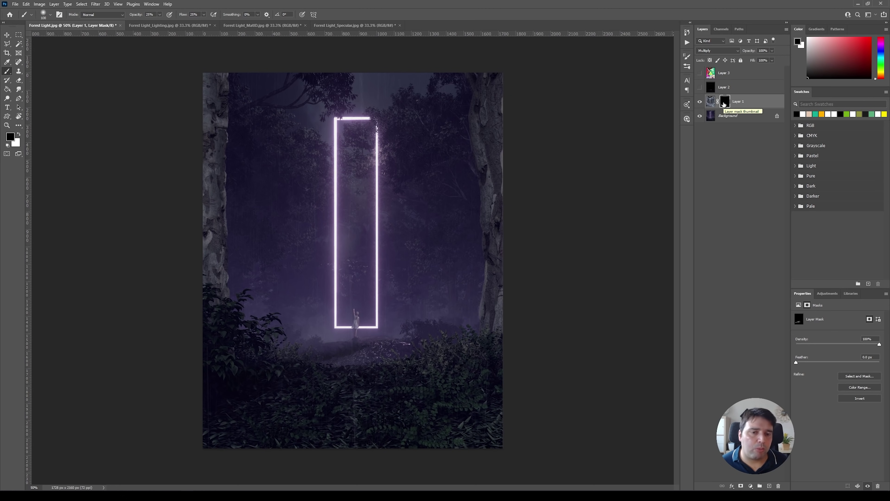
# Show the specular layer and rename the lighting layer as Lighting Map
pyautogui.click(700, 87)
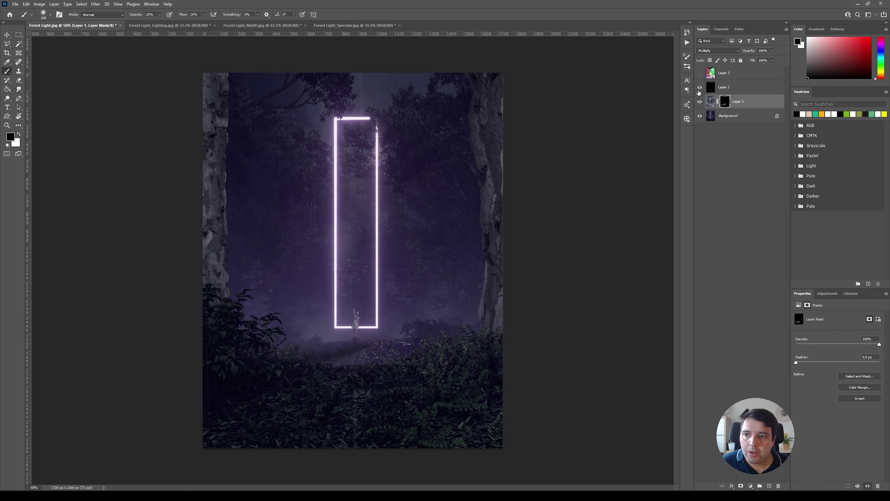
pyautogui.click(726, 87)
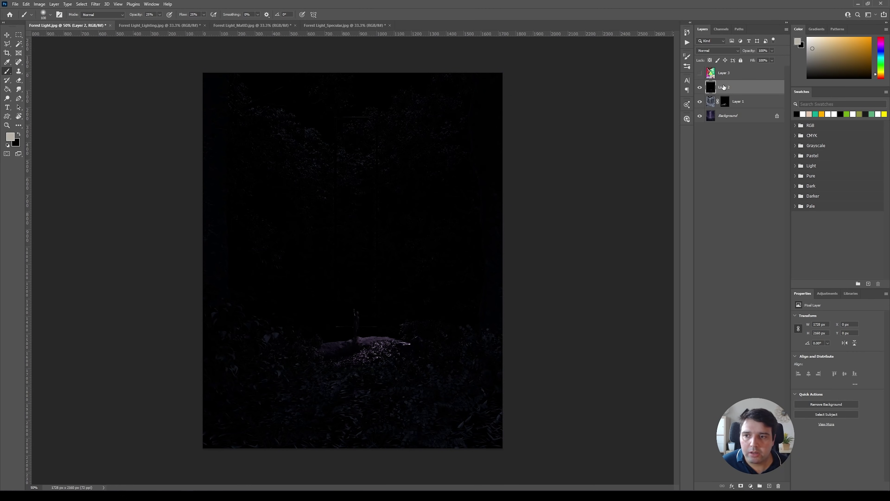
pyautogui.click(739, 103)
pyautogui.doubleClick(738, 102)
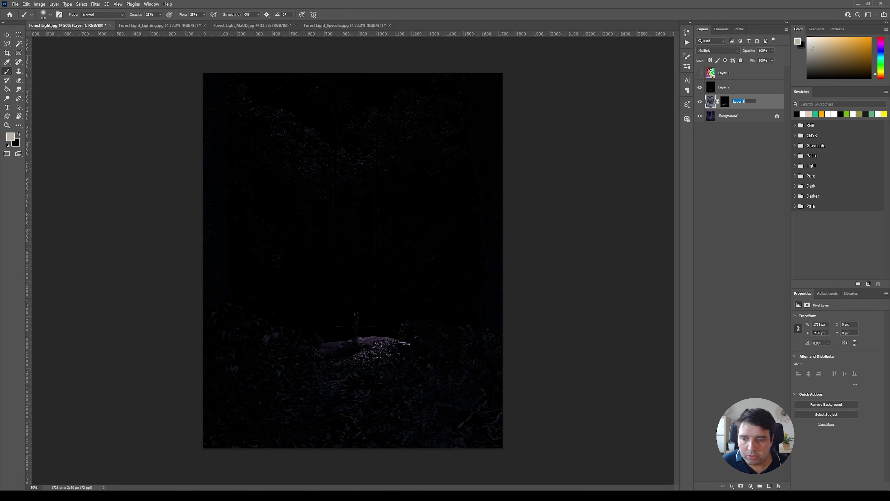
pyautogui.write('Lighting Map')
pyautogui.press('Return')
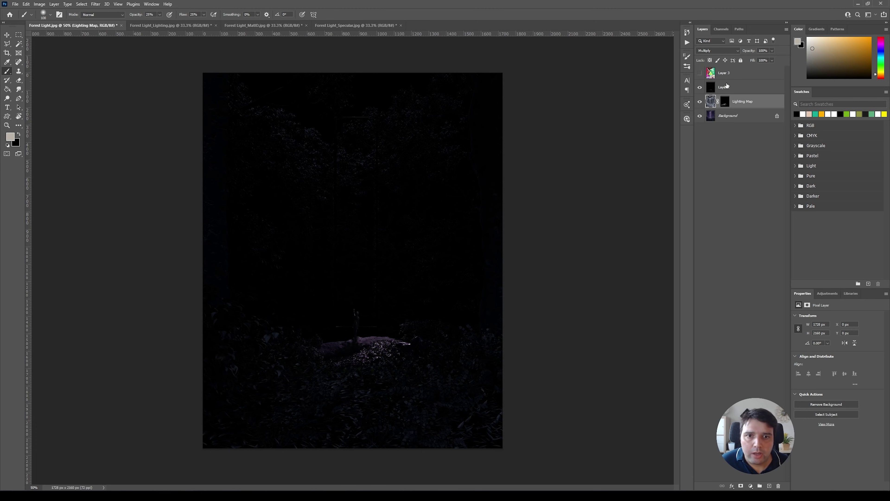
# Rename the specular layer as Specular Map and the material ID layer as Material ID
pyautogui.doubleClick(724, 87)
pyautogui.write('Specular Map')
pyautogui.press('Return')
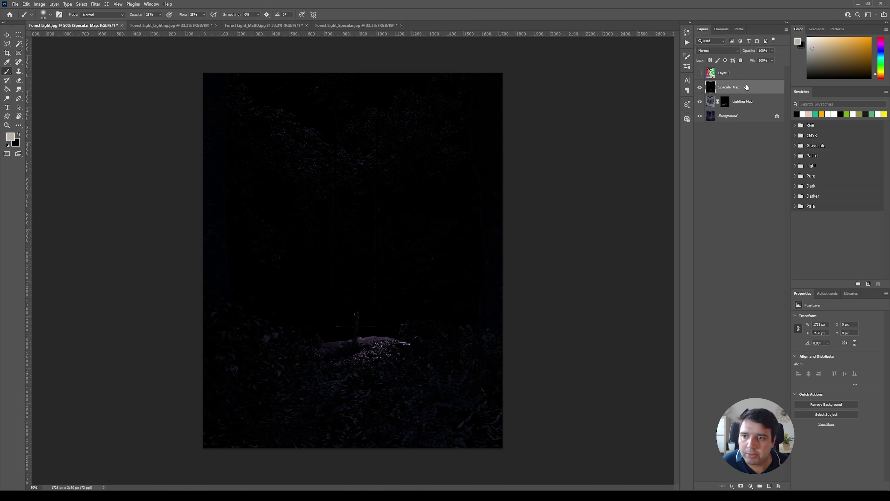
pyautogui.click(726, 74)
pyautogui.doubleClick(725, 73)
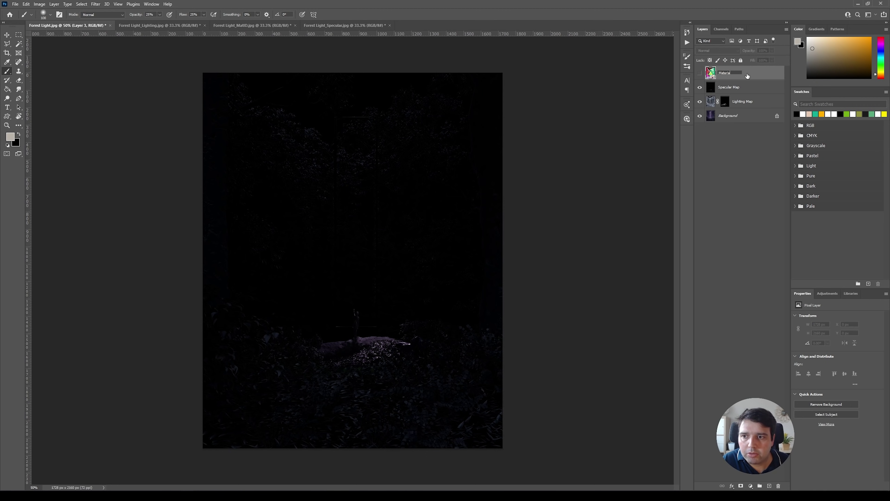
pyautogui.press('Return')
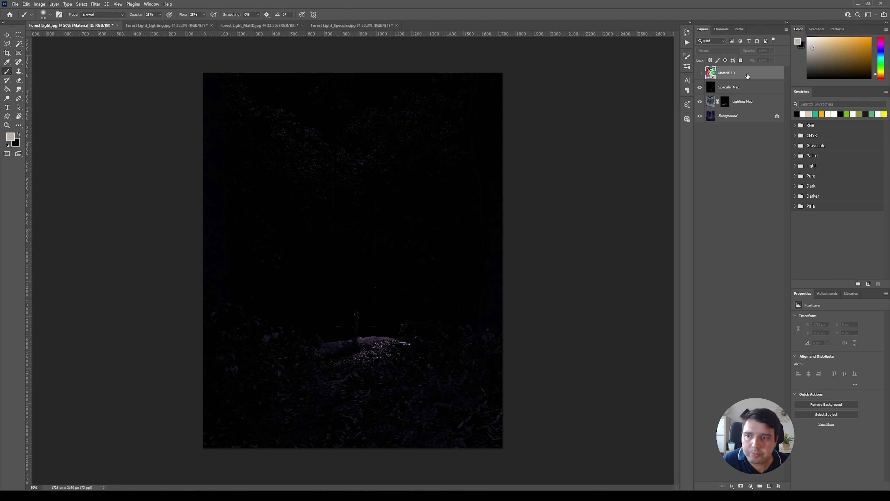
# Set the Specular Map layer's blend mode to Screen and add a layer mask inverted to black
pyautogui.click(739, 88)
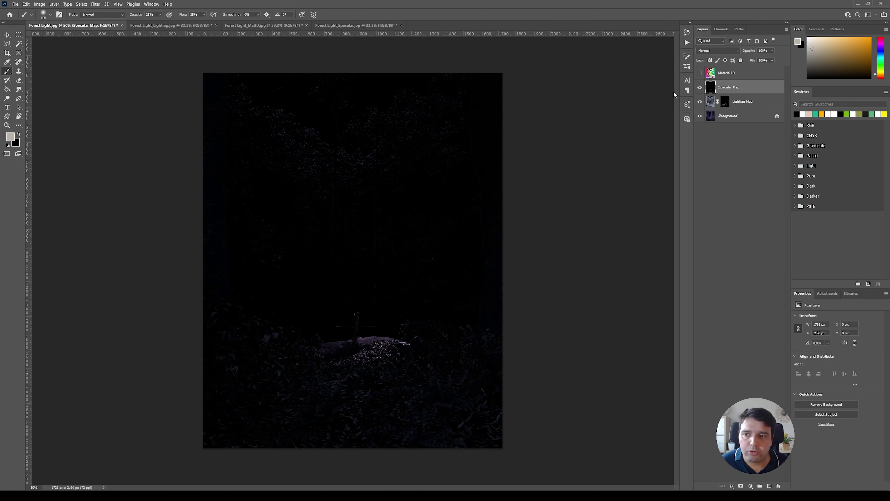
pyautogui.click(711, 52)
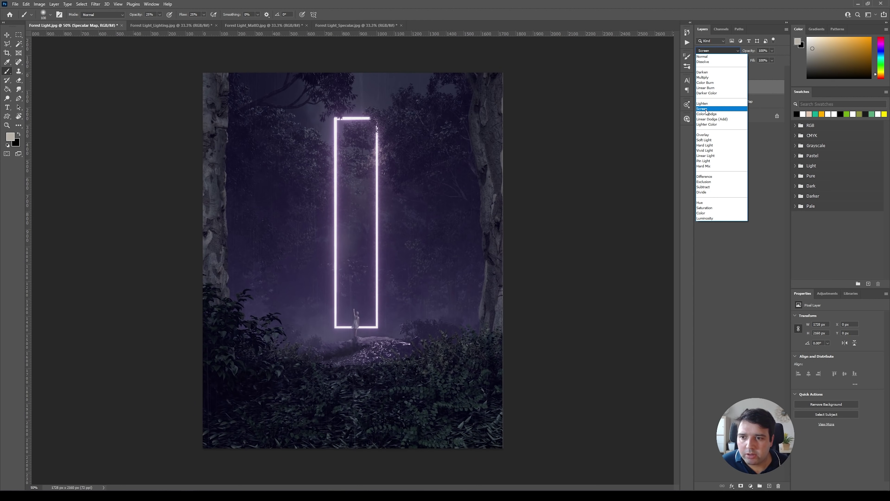
pyautogui.click(707, 110)
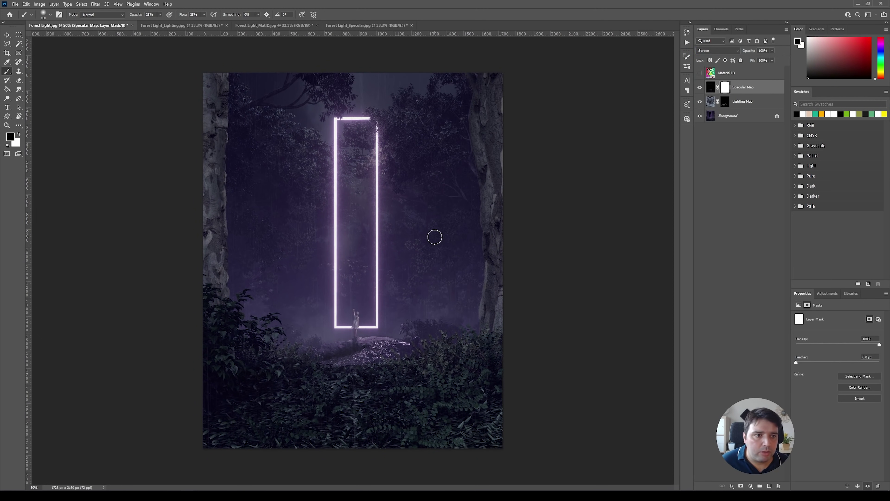
pyautogui.hotkey('ctrl', 'i')
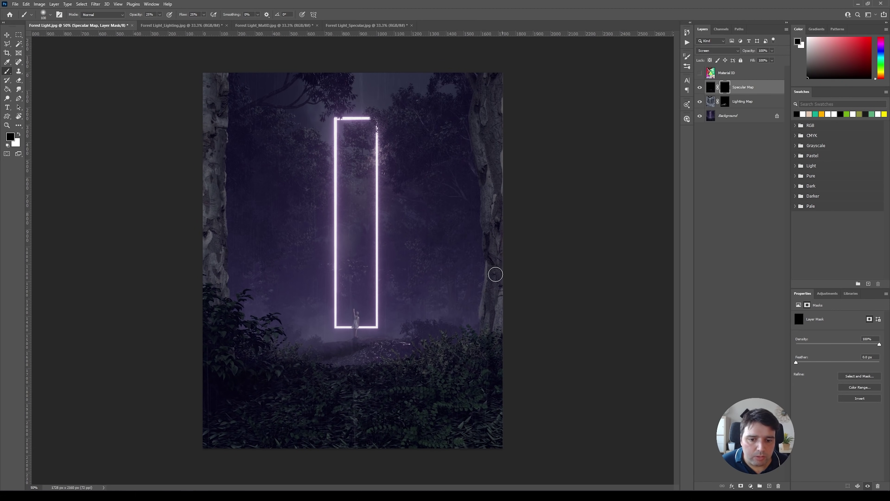
# Paint white on the Specular Map mask around the central glowing frame and compare the image with and without the layer
pyautogui.press('x')
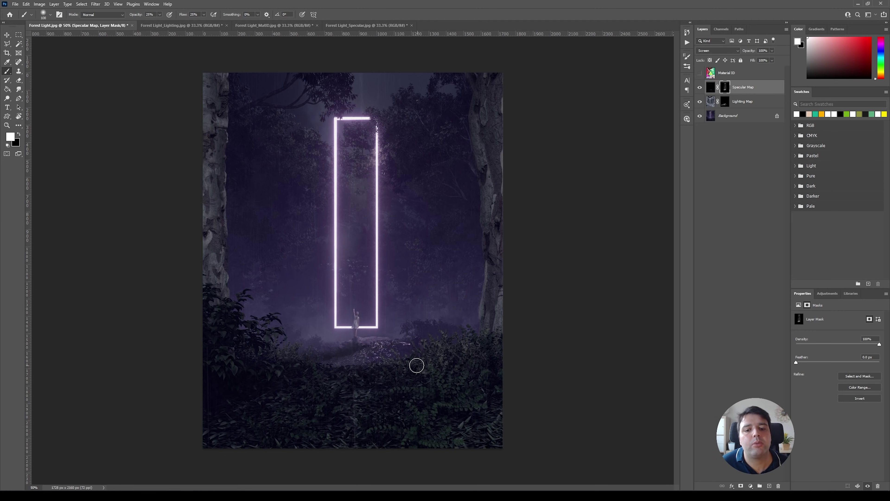
pyautogui.press('x')
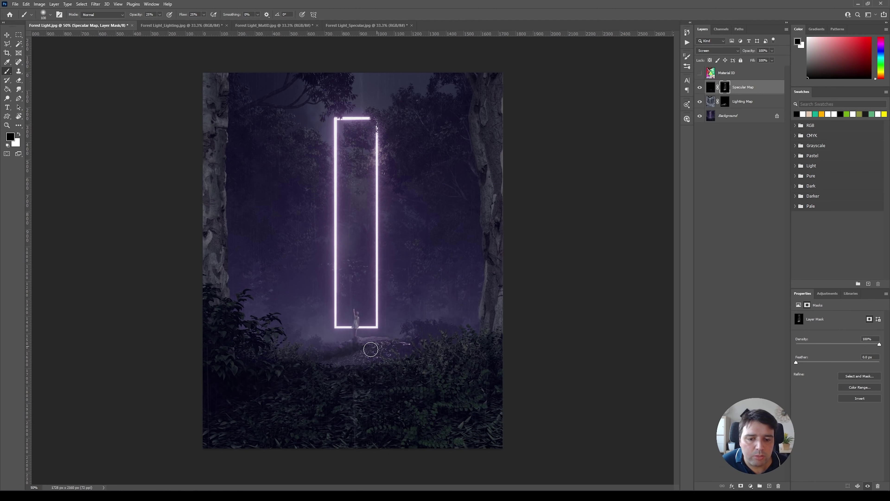
pyautogui.click(700, 87)
pyautogui.click(700, 87)
pyautogui.click(700, 88)
pyautogui.click(700, 87)
pyautogui.click(701, 88)
pyautogui.click(700, 87)
pyautogui.click(700, 88)
pyautogui.click(700, 88)
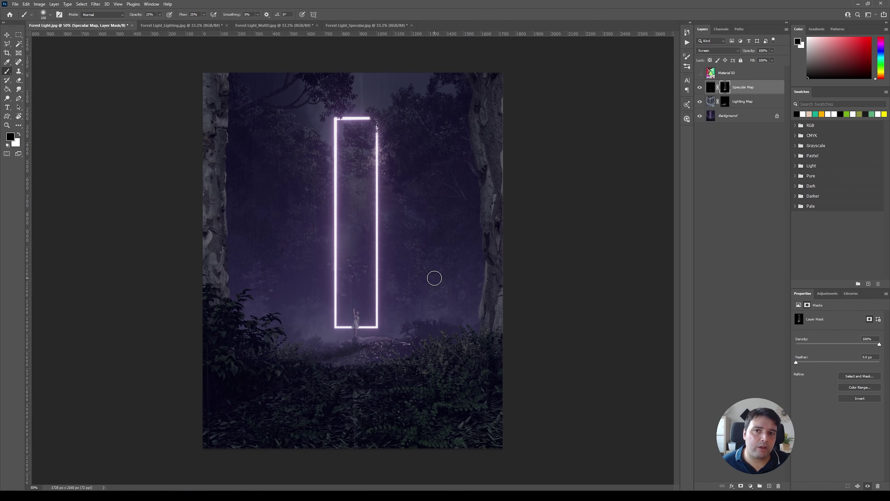
# Show the Material ID layer and select the crimson and green colour areas of the two large tree trunks with the Magic Wand
pyautogui.click(713, 74)
pyautogui.click(700, 73)
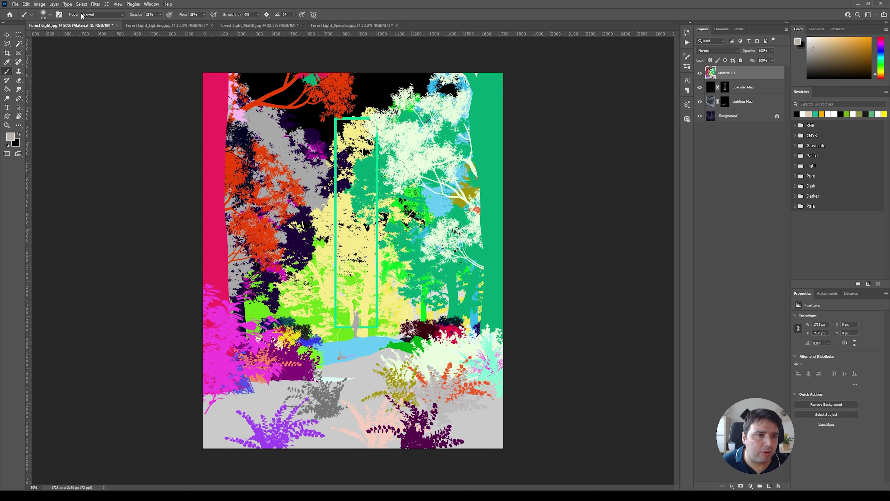
pyautogui.click(20, 44)
pyautogui.click(215, 119)
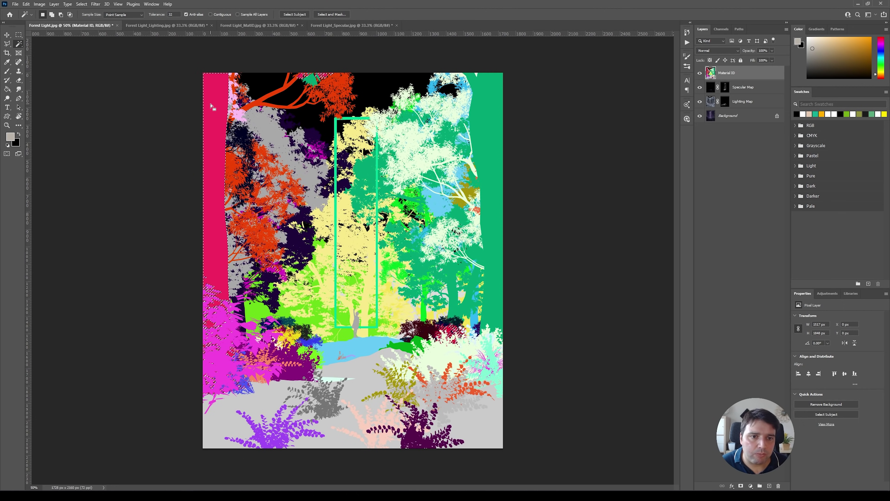
pyautogui.keyDown('shift'); pyautogui.click(491, 117); pyautogui.keyUp('shift')
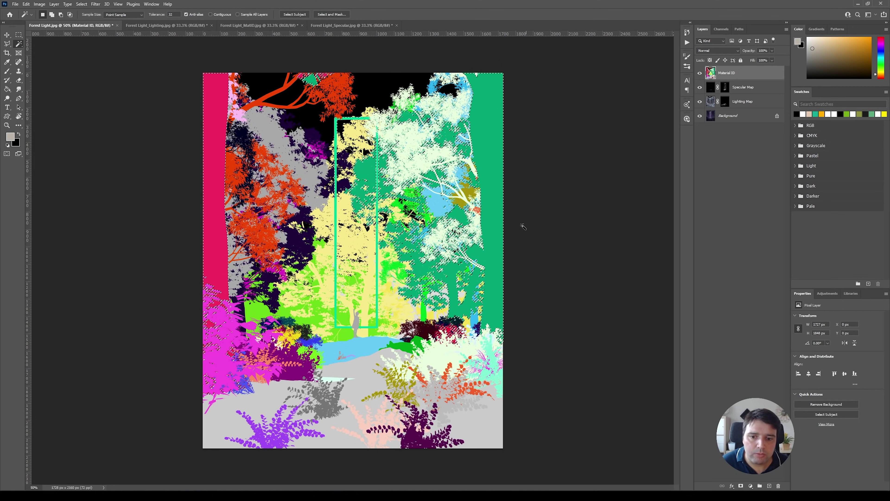
# Subtract the green foliage between the glowing frame and the green trunk from the selection with the Polygonal Lasso
pyautogui.press('l')
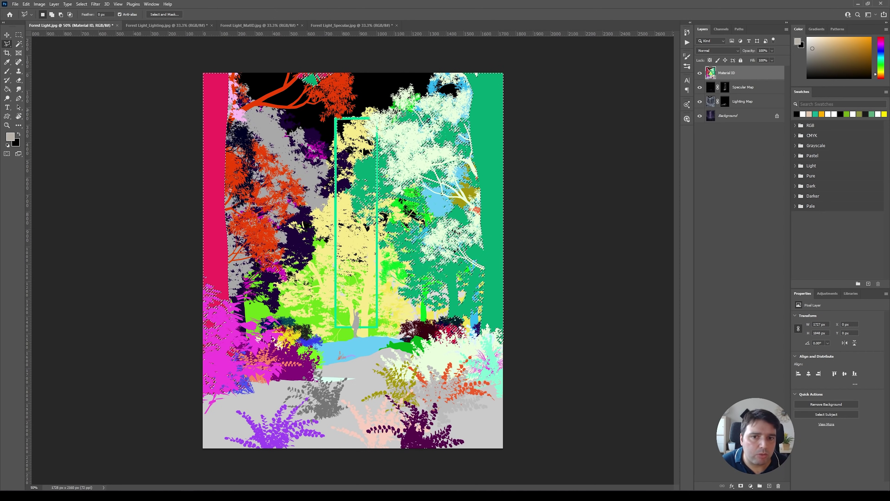
pyautogui.click(466, 75)
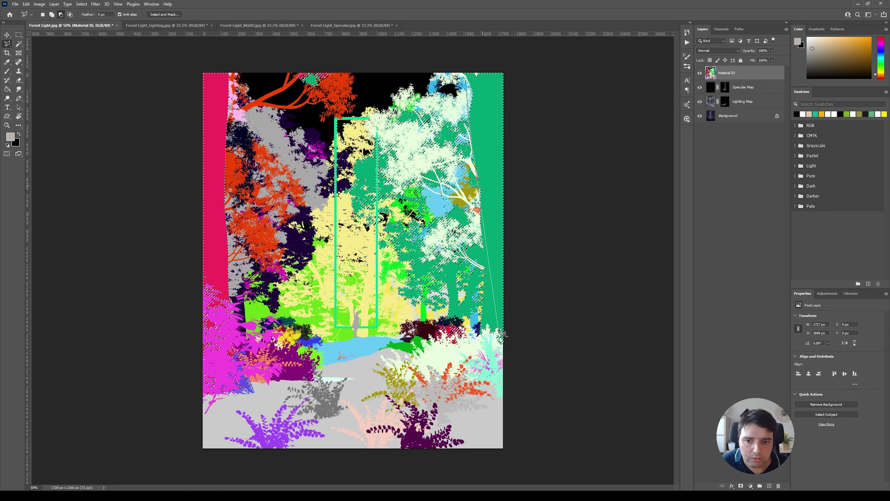
pyautogui.click(477, 350)
pyautogui.click(429, 366)
pyautogui.click(388, 270)
pyautogui.click(351, 218)
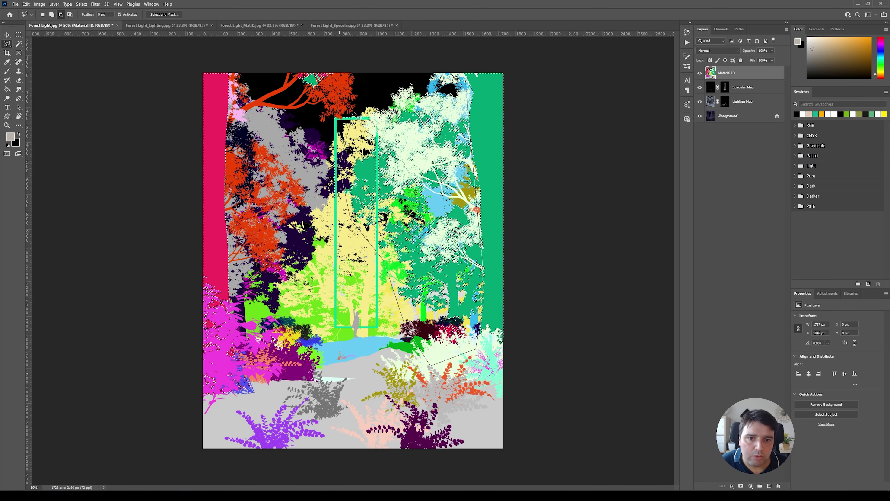
pyautogui.click(368, 57)
pyautogui.click(466, 74)
# Subtract the leftover selected patches in the canopy near the upper end of the glowing frame
pyautogui.click(276, 74)
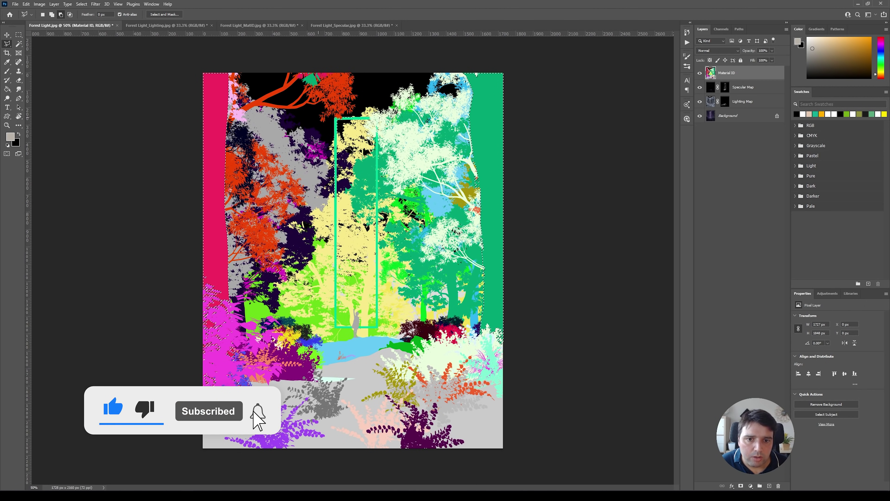
pyautogui.click(413, 114)
pyautogui.click(386, 79)
pyautogui.press('Escape')
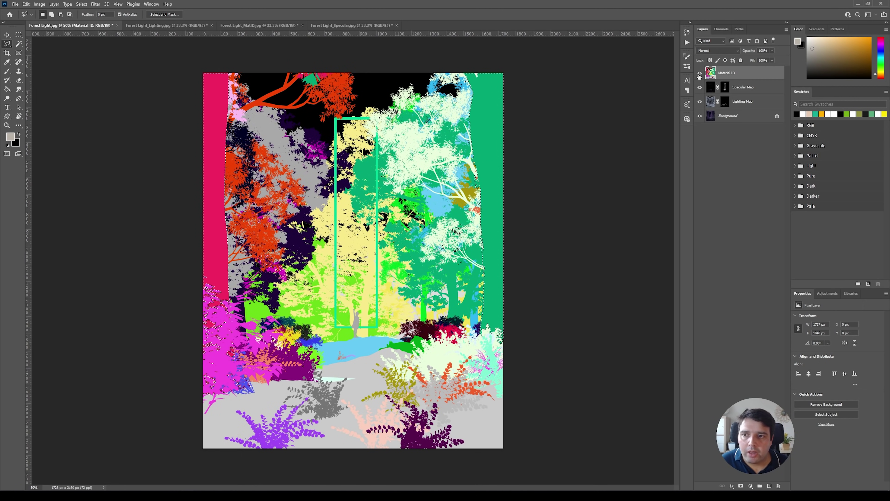
# Hide the Material ID layer and add a Levels adjustment layer above the Specular Map, masked to the selected tree trunks
pyautogui.click(700, 74)
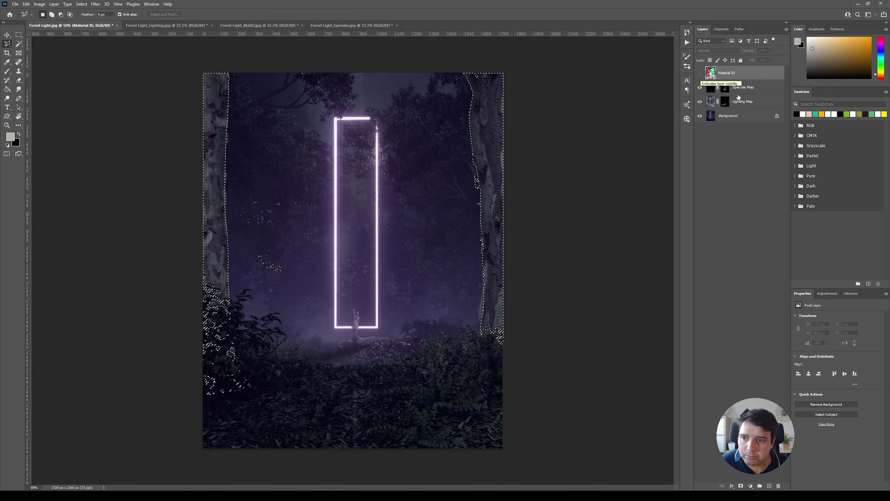
pyautogui.click(744, 88)
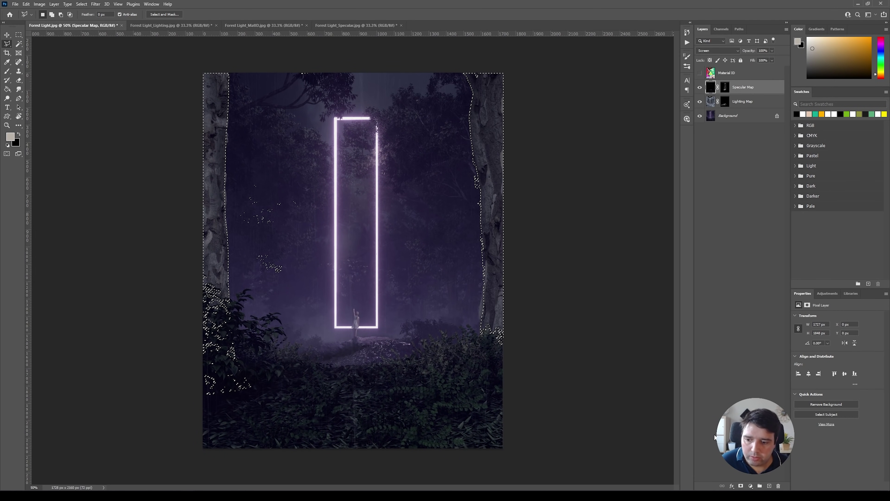
pyautogui.click(751, 486)
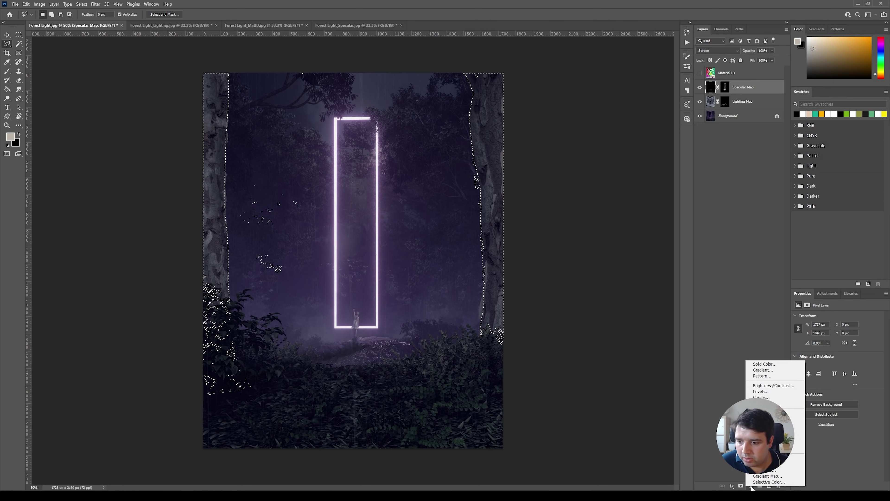
pyautogui.press('Escape')
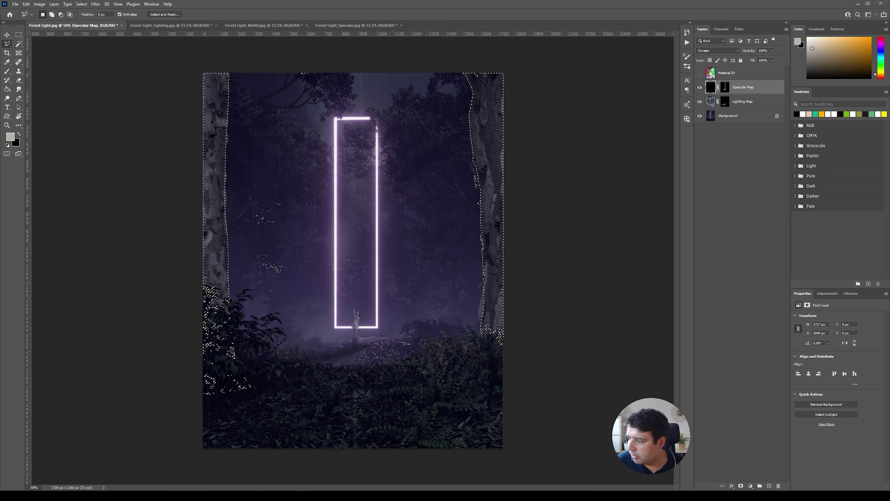
pyautogui.hotkey('ctrl', 'd')
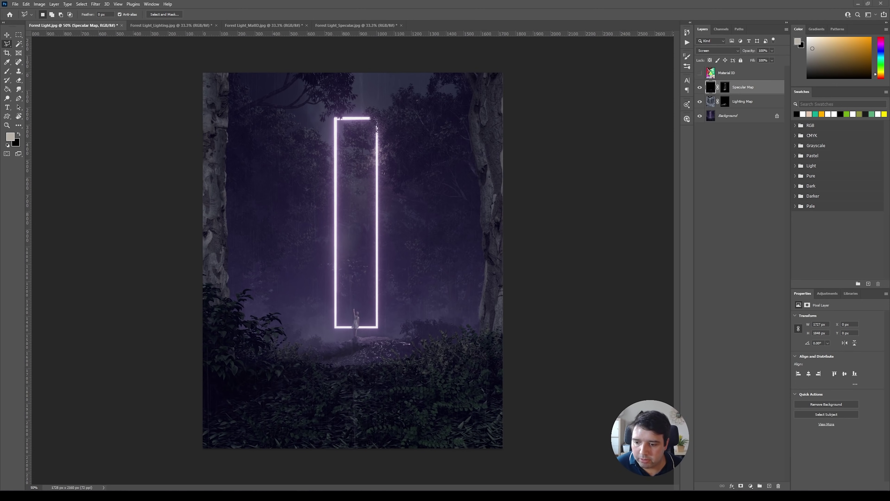
pyautogui.click(751, 486)
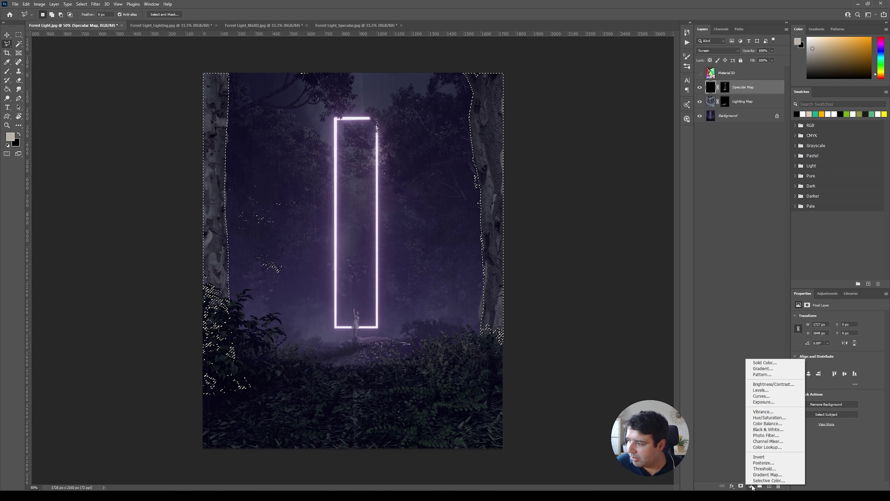
pyautogui.click(765, 391)
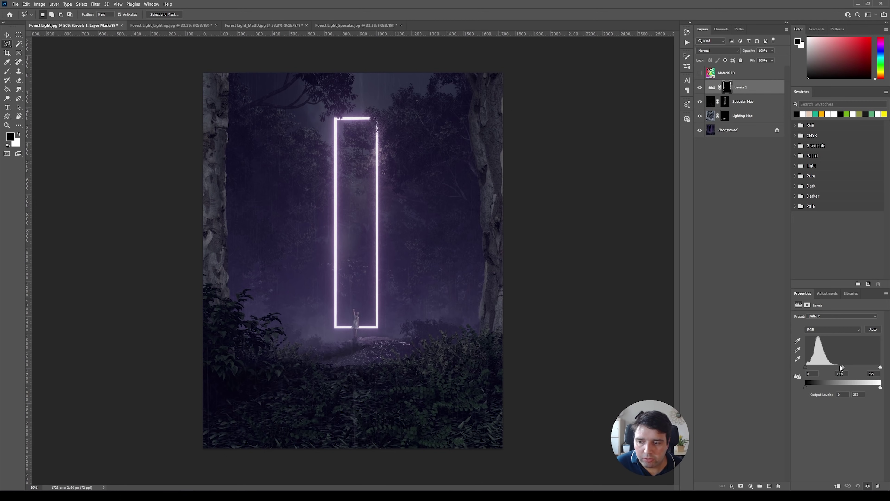
# Darken the trunks with Levels input values 13, 0.85 and 247, and compare the image with and without the adjustment
pyautogui.moveTo(850, 366); pyautogui.dragTo(849, 365)
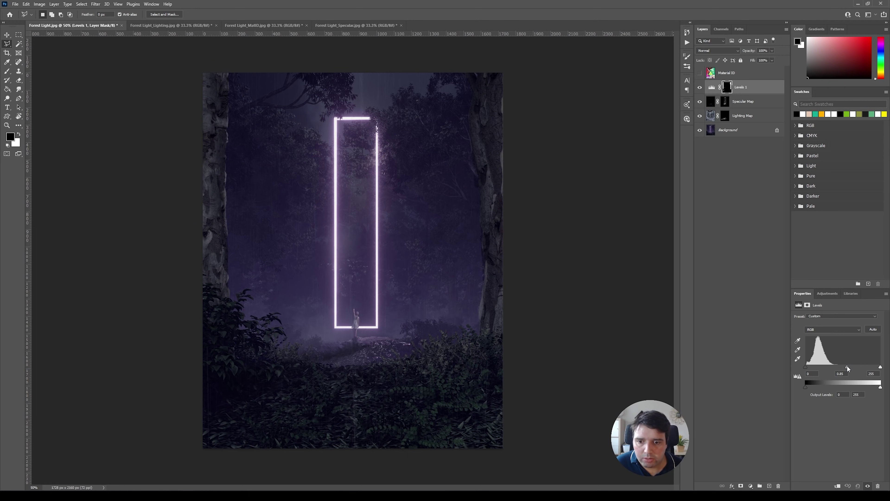
pyautogui.moveTo(806, 367); pyautogui.dragTo(811, 367)
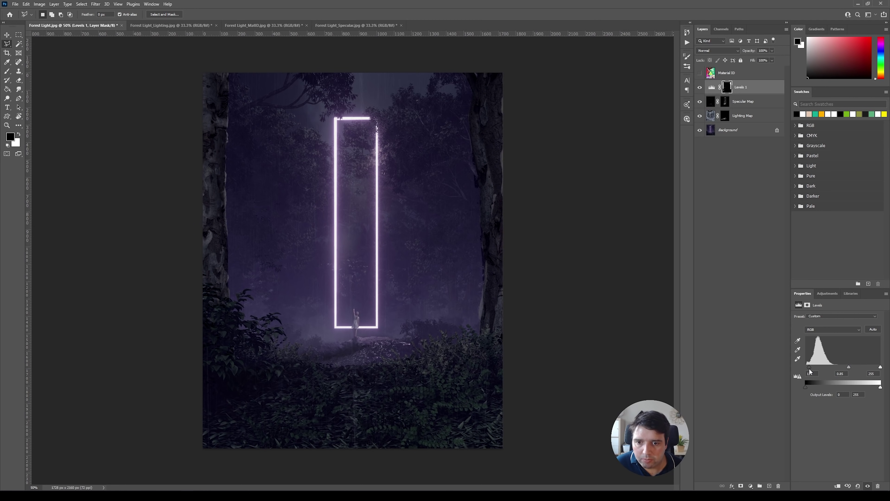
pyautogui.moveTo(881, 367); pyautogui.dragTo(878, 367)
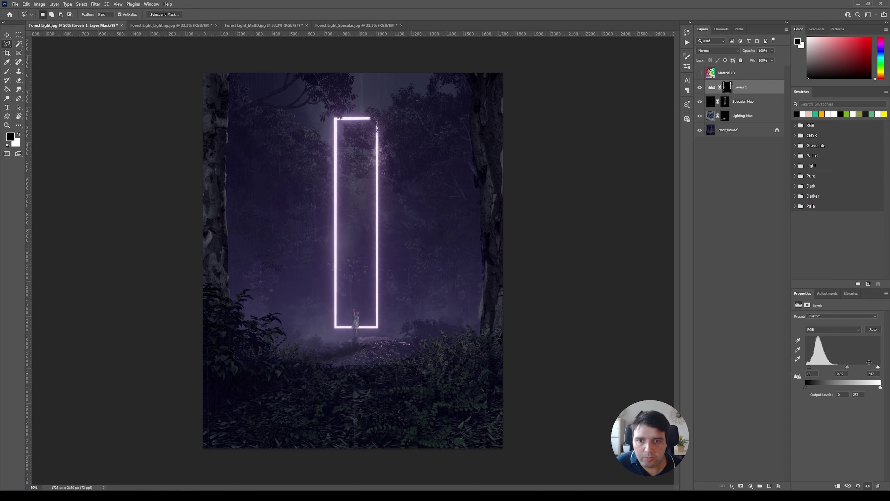
pyautogui.click(700, 101)
pyautogui.click(700, 101)
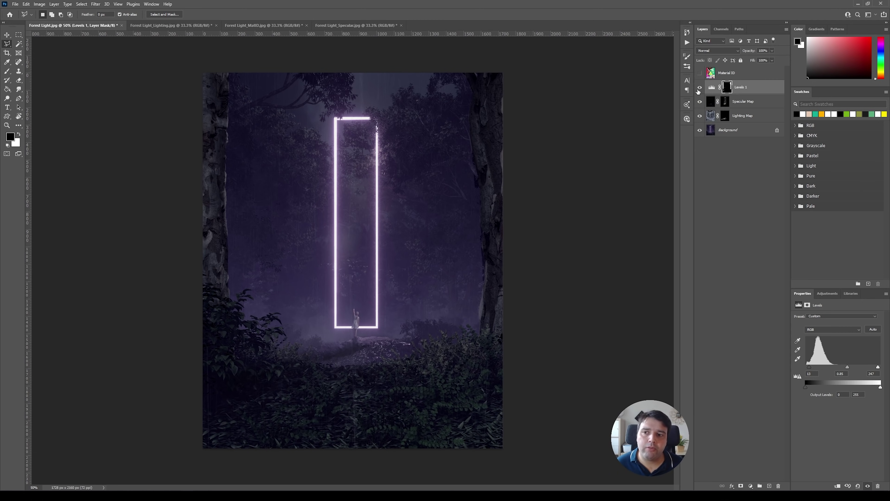
pyautogui.click(726, 73)
pyautogui.click(700, 72)
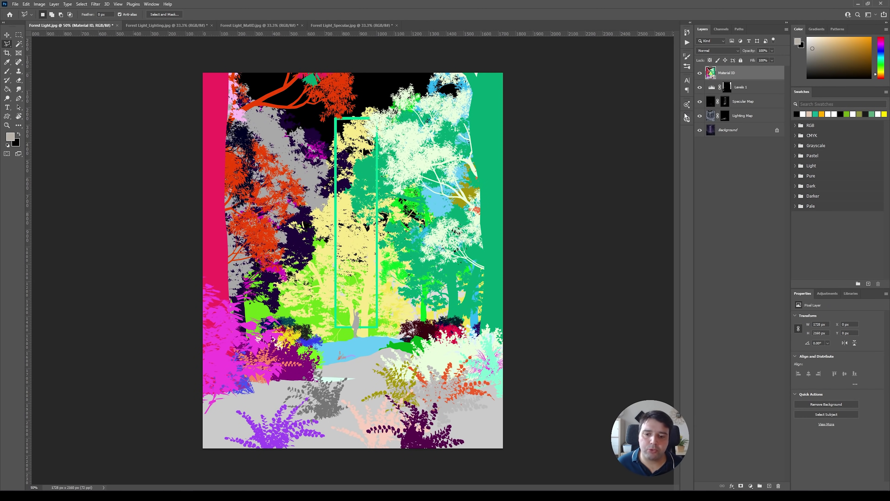
pyautogui.click(701, 72)
# Convert the locked Background into a regular layer and duplicate it
pyautogui.click(716, 134)
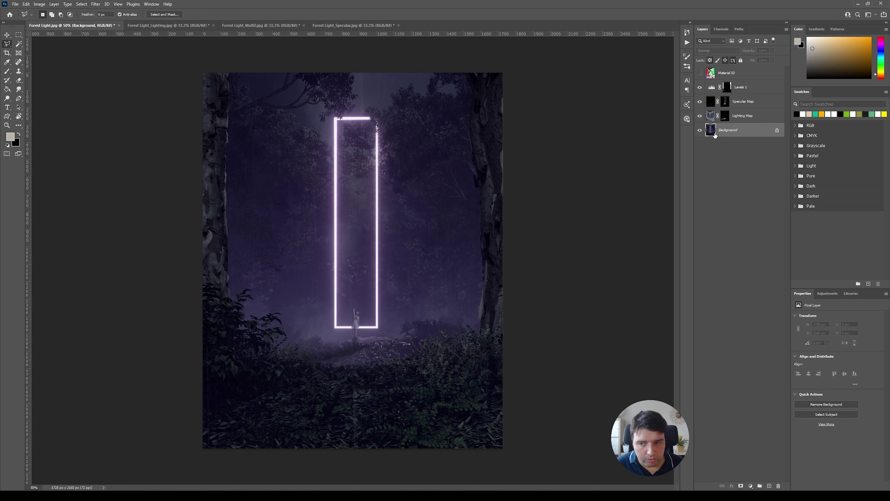
pyautogui.doubleClick(728, 133)
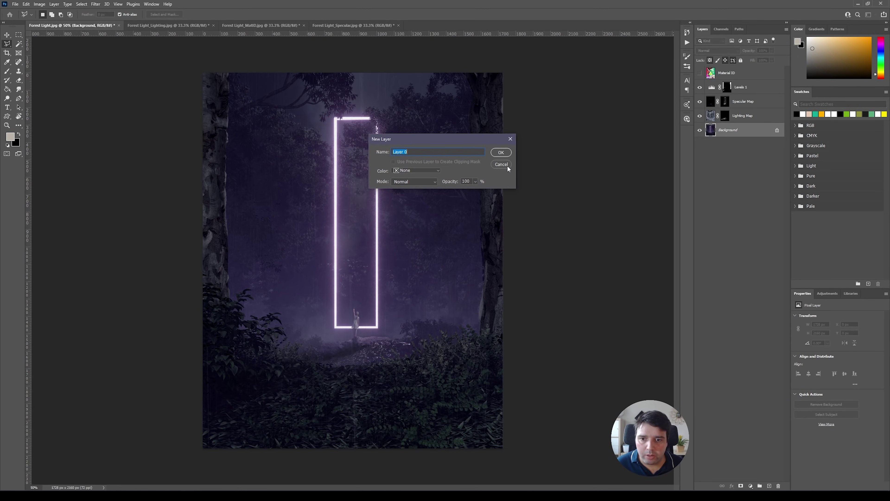
pyautogui.click(501, 152)
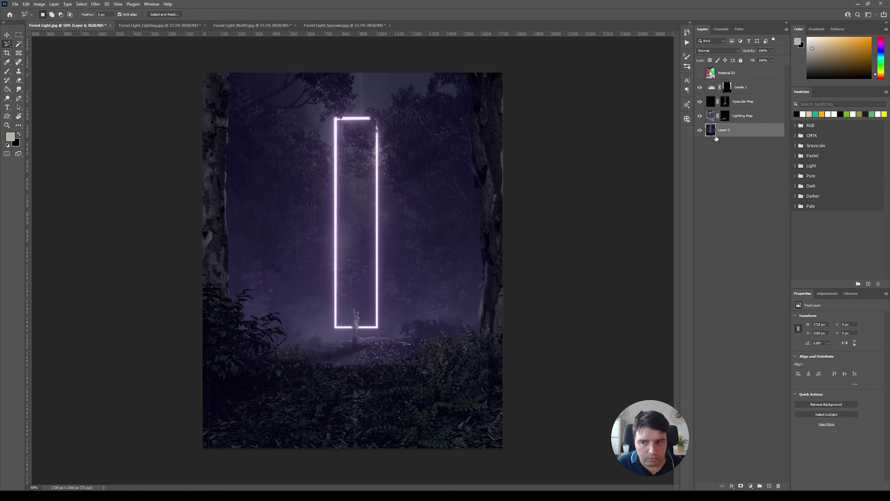
pyautogui.hotkey('ctrl', 'j')
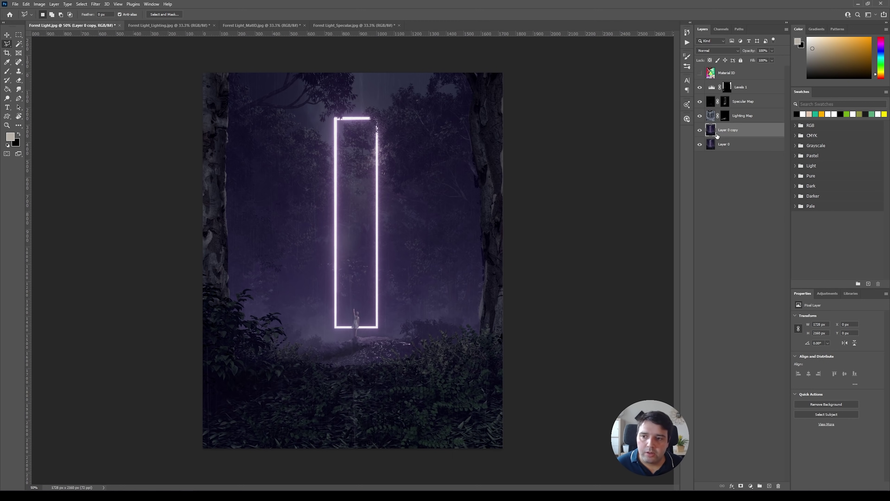
# In Camera Raw, set the copy's Temperature +1, Tint +20, Exposure +0.15, Contrast -18, Highlights +62, Shadows -51, Whites +4 and Blacks +3
pyautogui.click(96, 4)
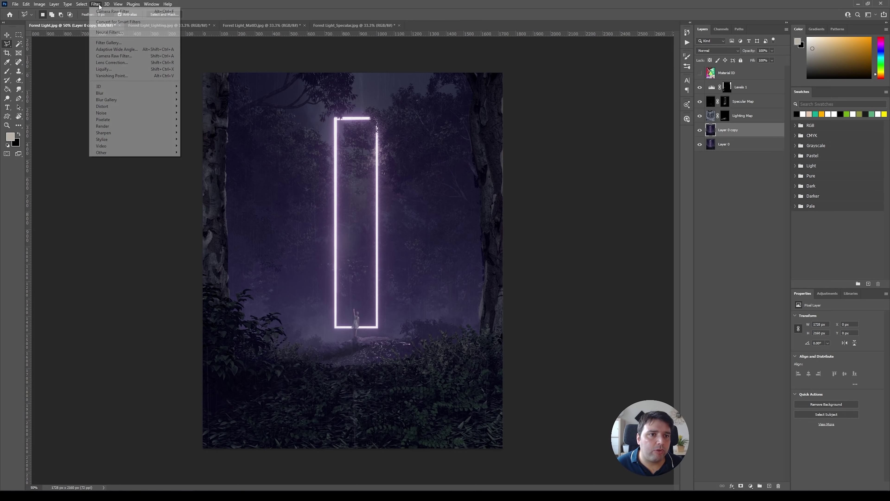
pyautogui.click(108, 57)
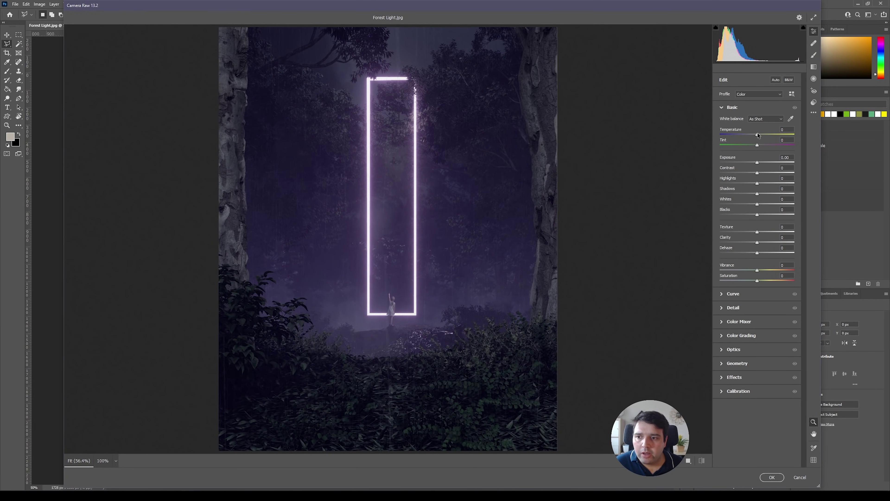
pyautogui.moveTo(757, 136); pyautogui.dragTo(757, 165)
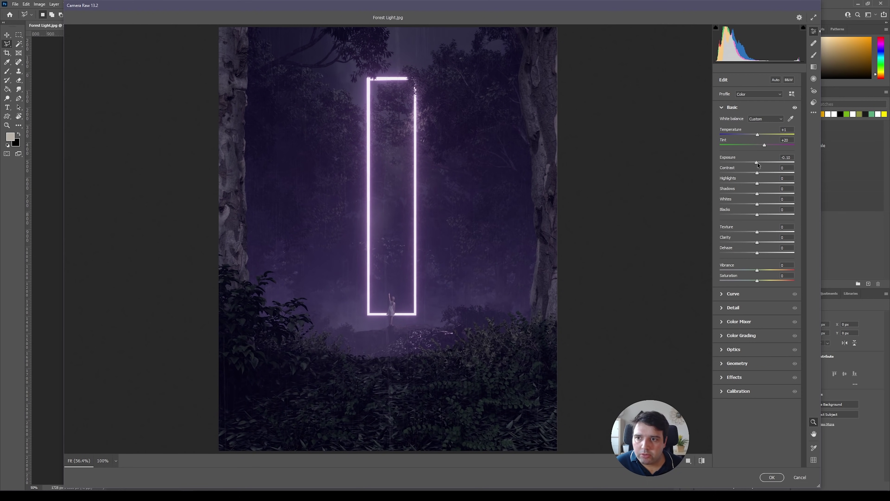
pyautogui.moveTo(758, 163); pyautogui.dragTo(758, 215)
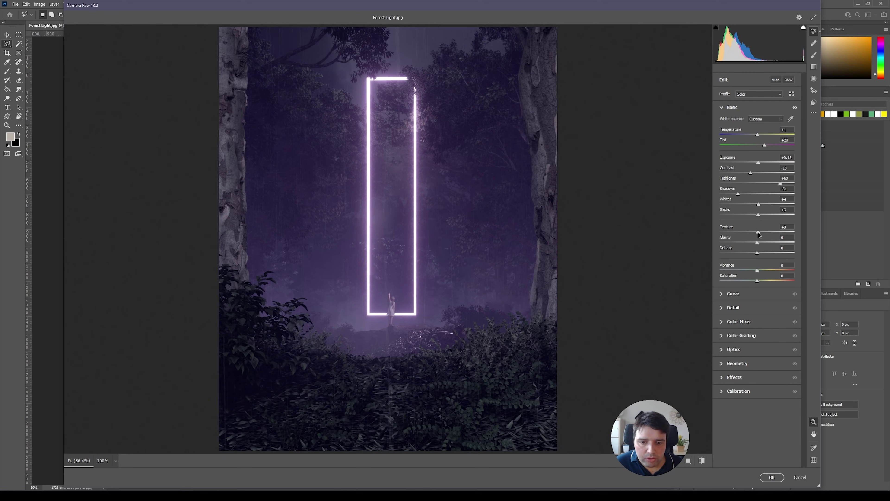
# Set Texture to +14, apply the Camera Raw filter and compare the image with and without the filtered copy
pyautogui.moveTo(759, 232); pyautogui.dragTo(841, 229)
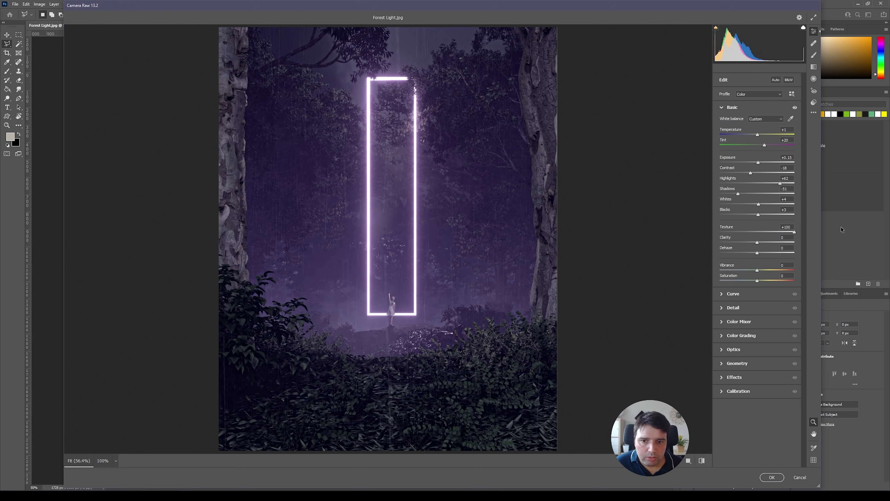
pyautogui.moveTo(841, 227); pyautogui.dragTo(764, 239)
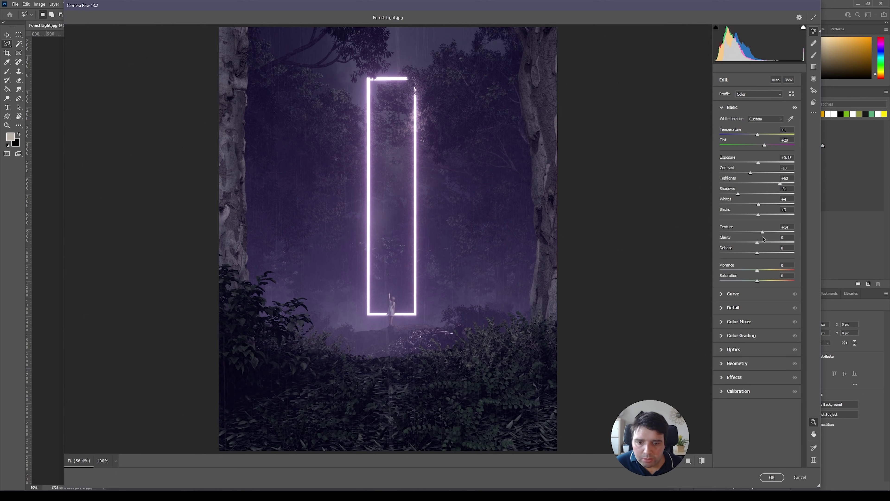
pyautogui.moveTo(756, 270)
pyautogui.mouseDown()
pyautogui.moveTo(703, 280)
pyautogui.moveTo(824, 274)
pyautogui.moveTo(762, 272)
pyautogui.moveTo(759, 280)
pyautogui.mouseUp()
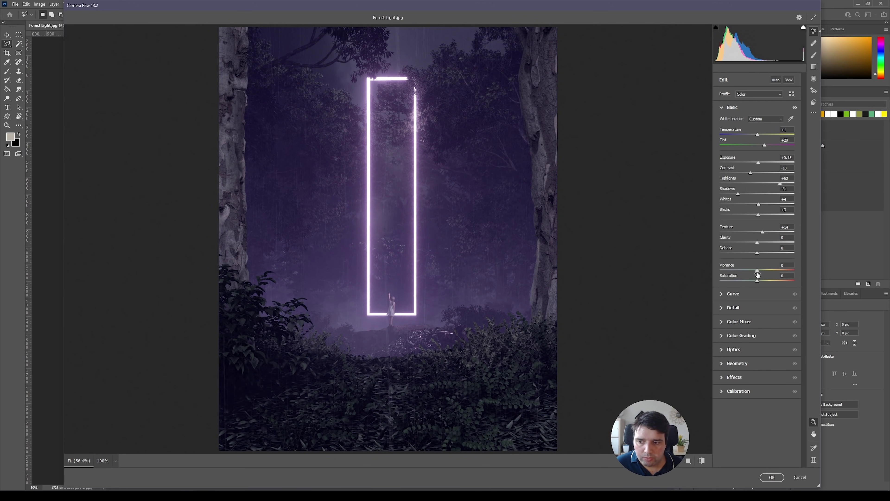
pyautogui.click(772, 479)
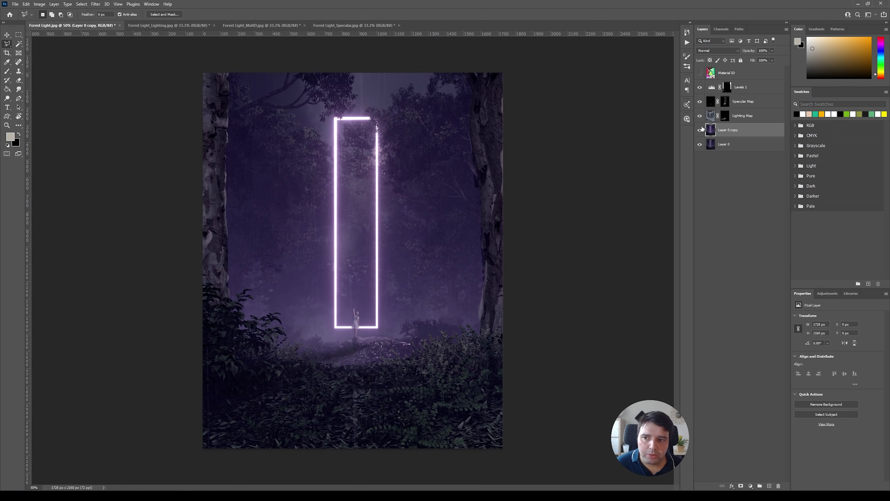
pyautogui.click(701, 130)
pyautogui.click(701, 130)
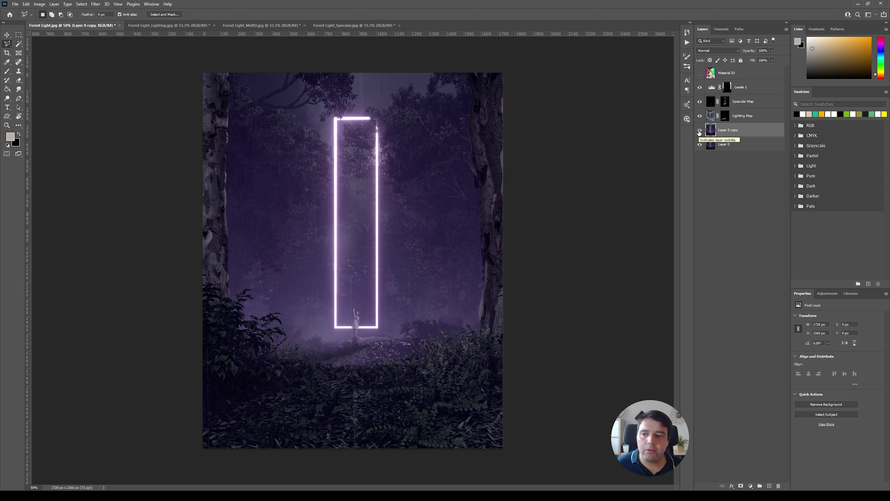
# Add a Color Lookup adjustment layer above the trunk Levels layer and load the Reeve 38.CUBE LUT from the 35 Free LUTs folder
pyautogui.click(749, 89)
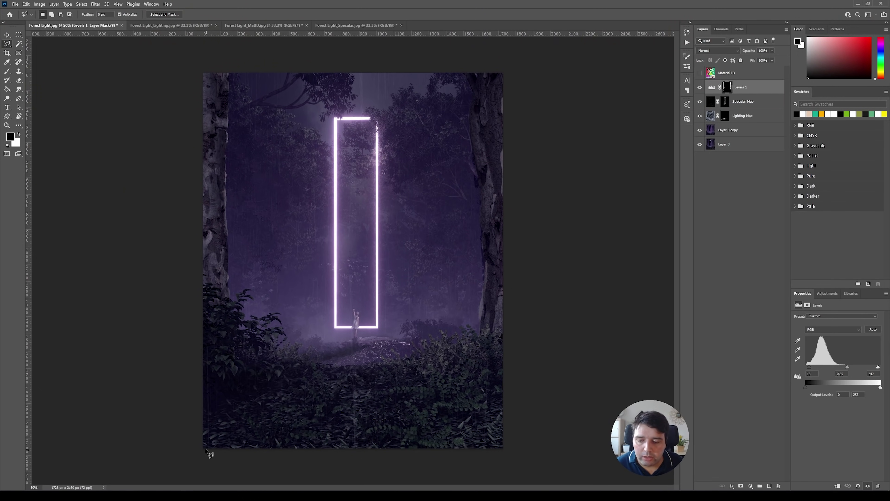
pyautogui.click(751, 486)
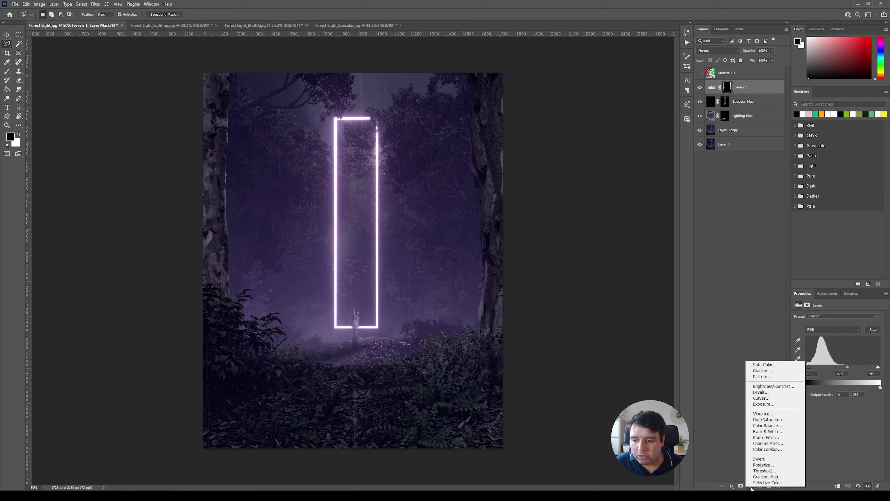
pyautogui.click(781, 449)
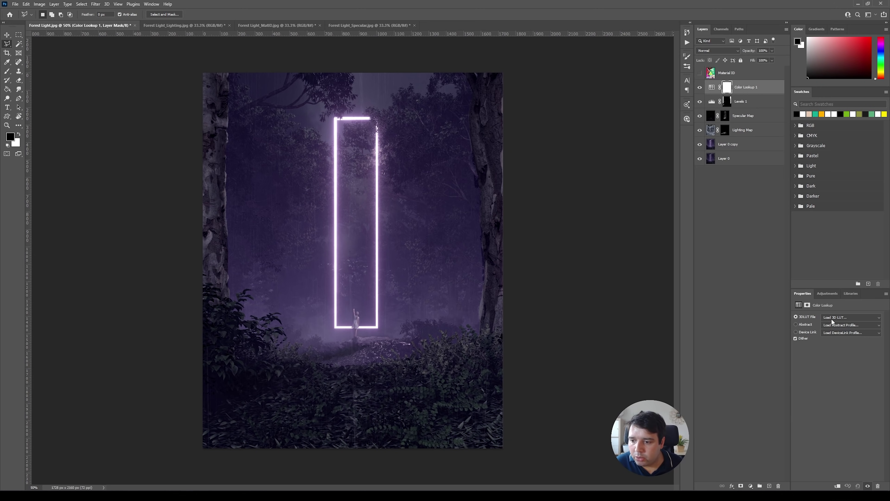
pyautogui.click(849, 318)
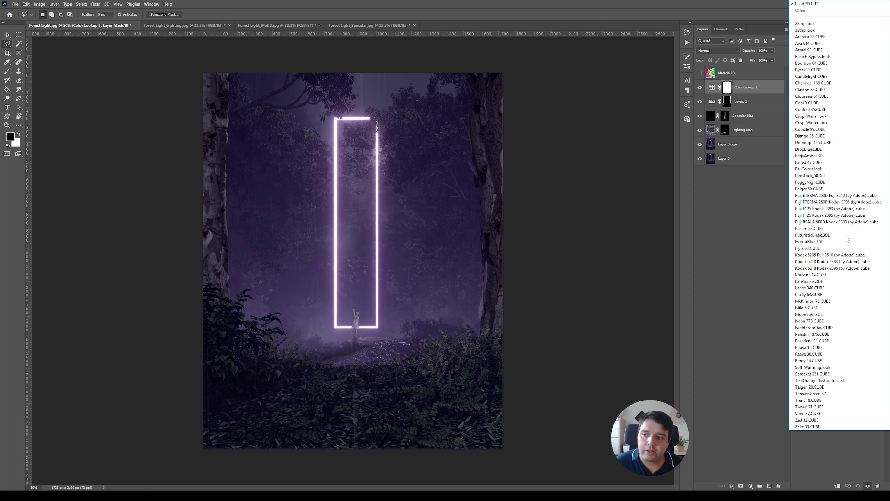
pyautogui.click(809, 5)
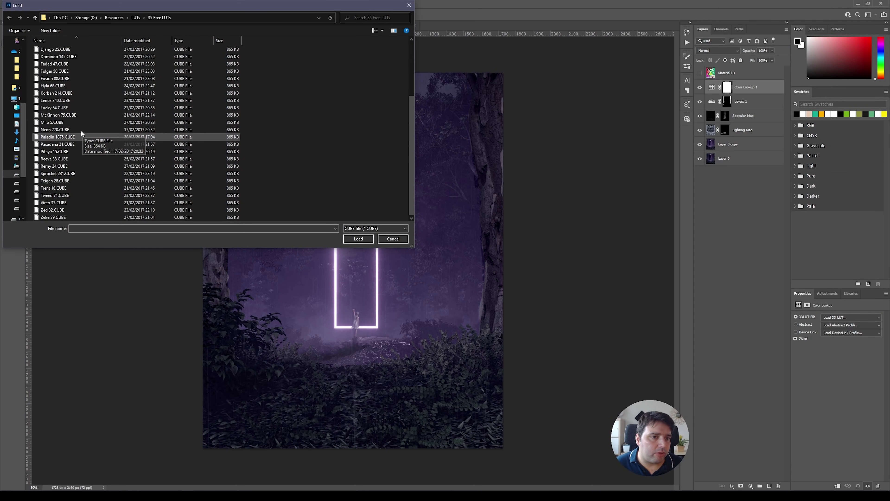
pyautogui.click(52, 160)
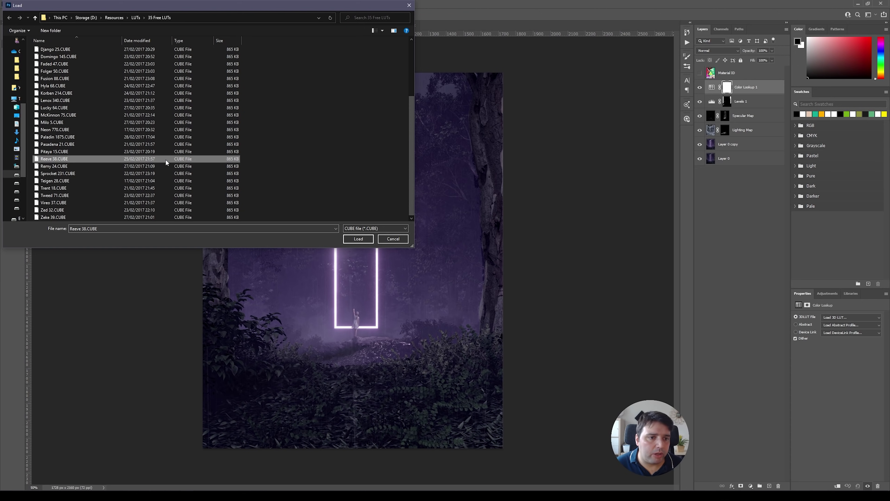
pyautogui.click(358, 239)
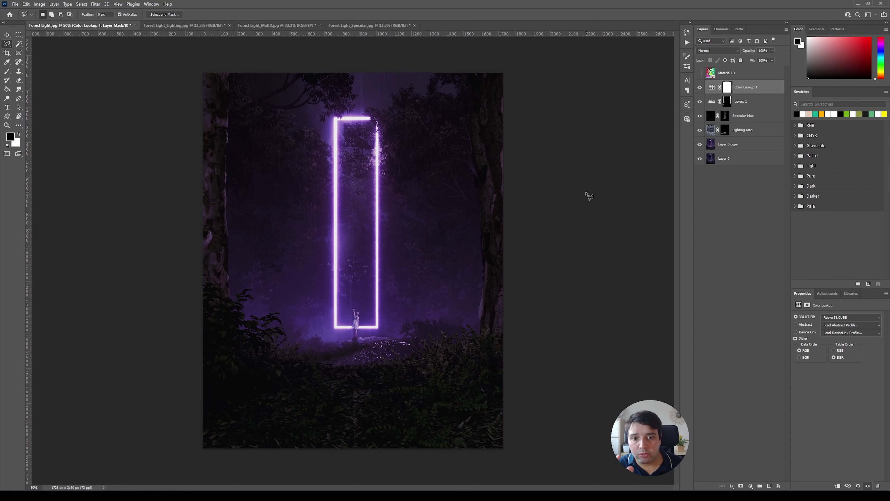
# Replace the Color Lookup's LUT with Byers 11.CUBE from the LUT folder
pyautogui.click(851, 317)
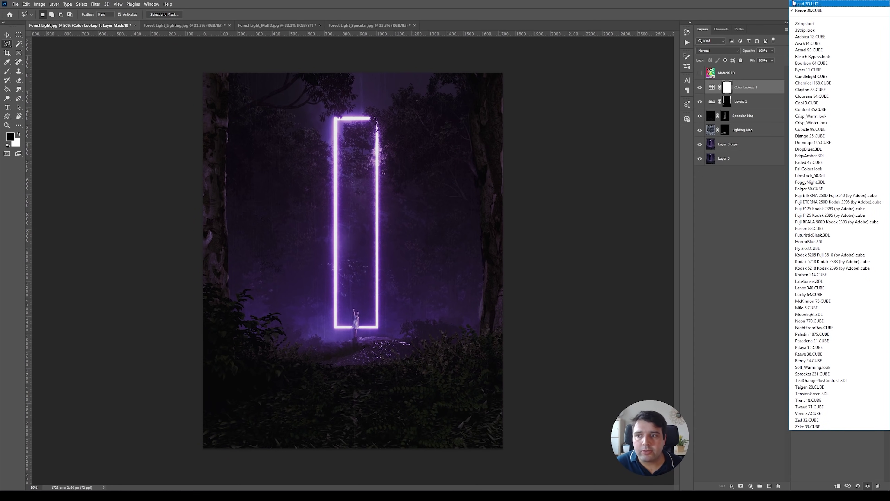
pyautogui.click(804, 5)
pyautogui.click(59, 80)
pyautogui.doubleClick(59, 80)
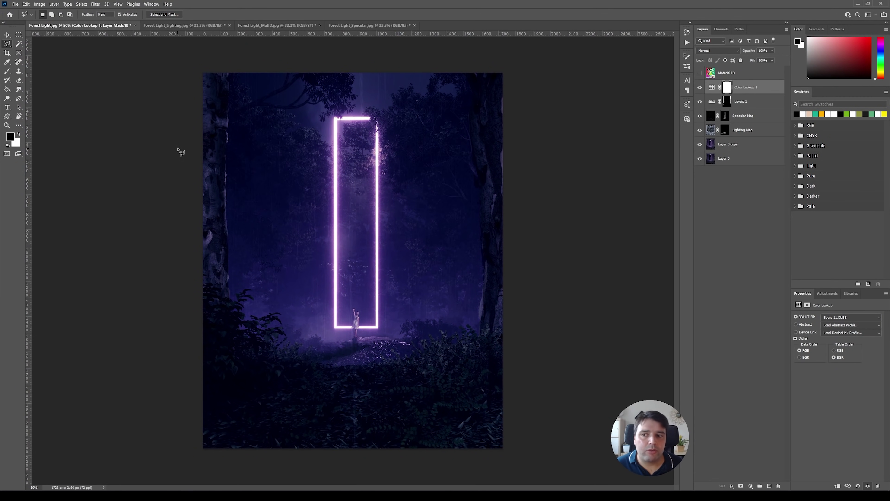
# Check the 3DLUTs presets folder, then step through the Color Lookup's installed LUTs from Arabica 12.CUBE and choose Tweed 71.CUBE
pyautogui.hotkey('alt', 'Tab')
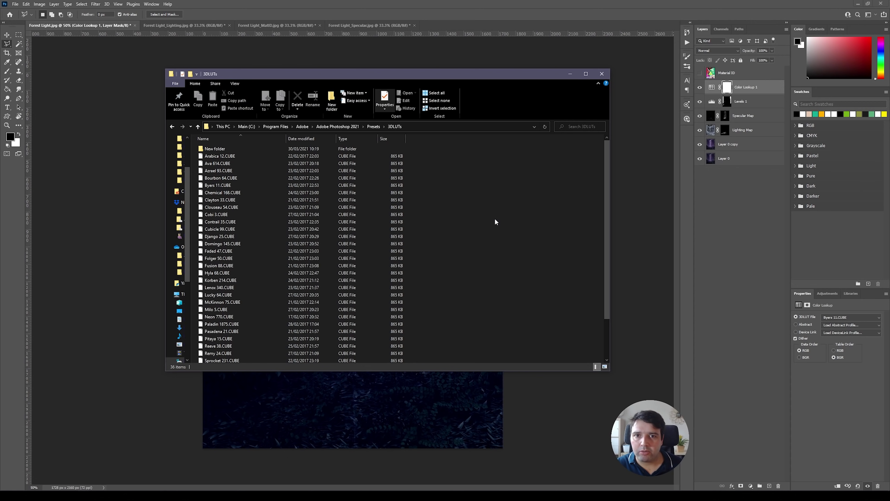
pyautogui.click(602, 73)
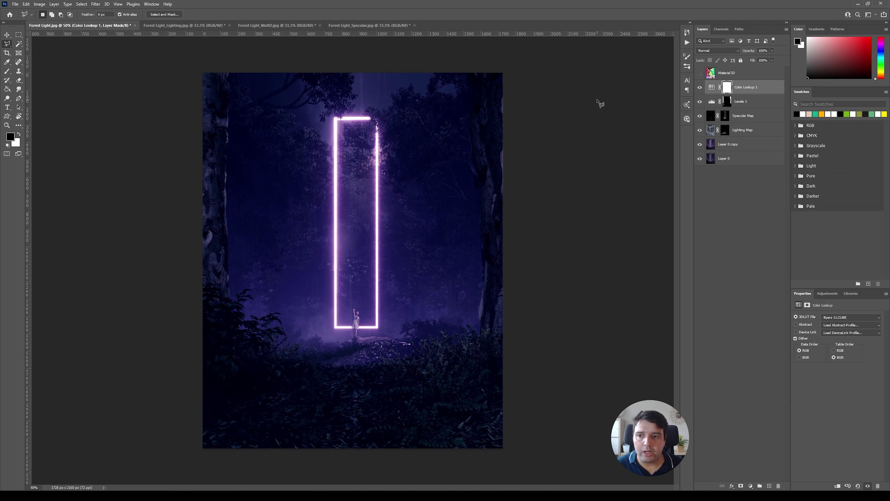
pyautogui.click(842, 316)
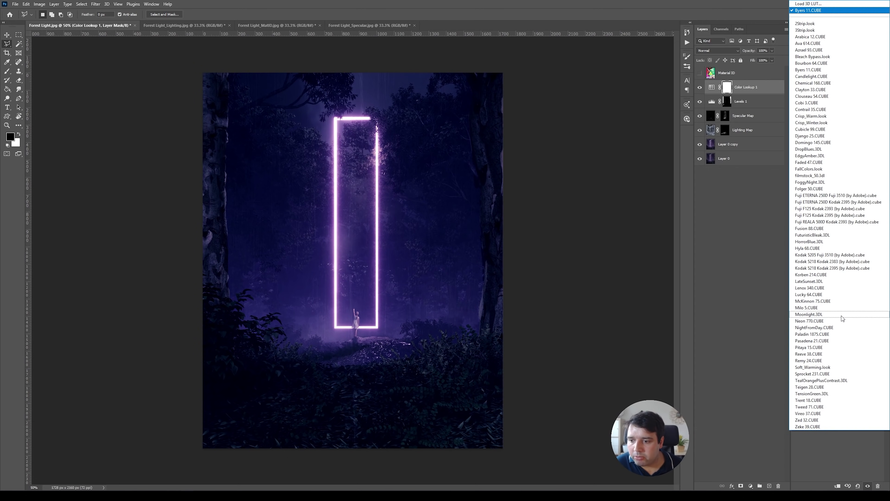
pyautogui.click(811, 37)
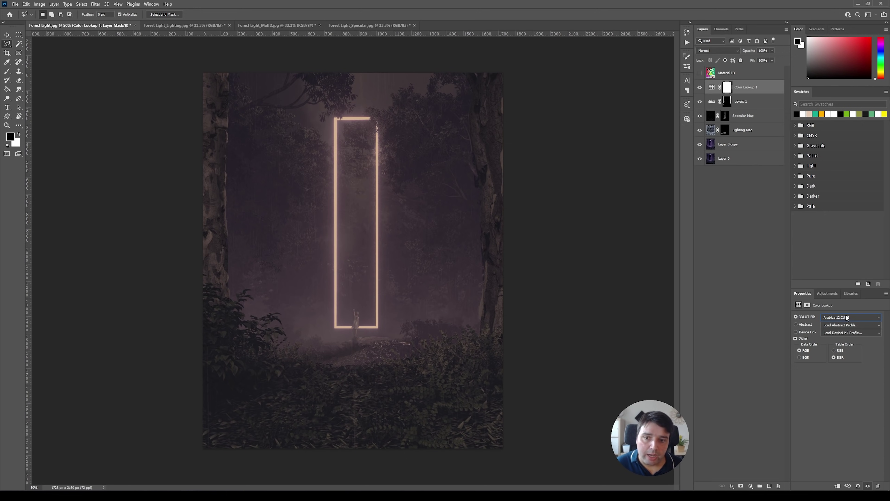
pyautogui.press('Down')
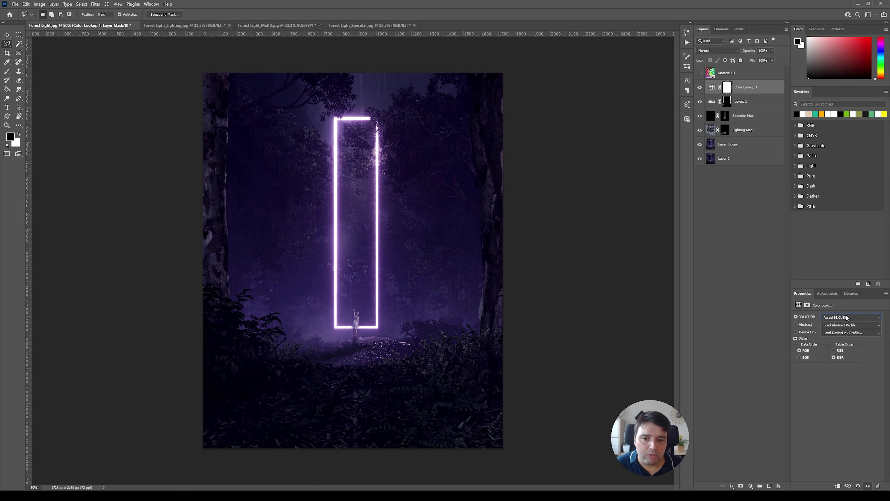
pyautogui.press('Down')
pyautogui.press('Down')
pyautogui.press('Down')
pyautogui.press('Down')
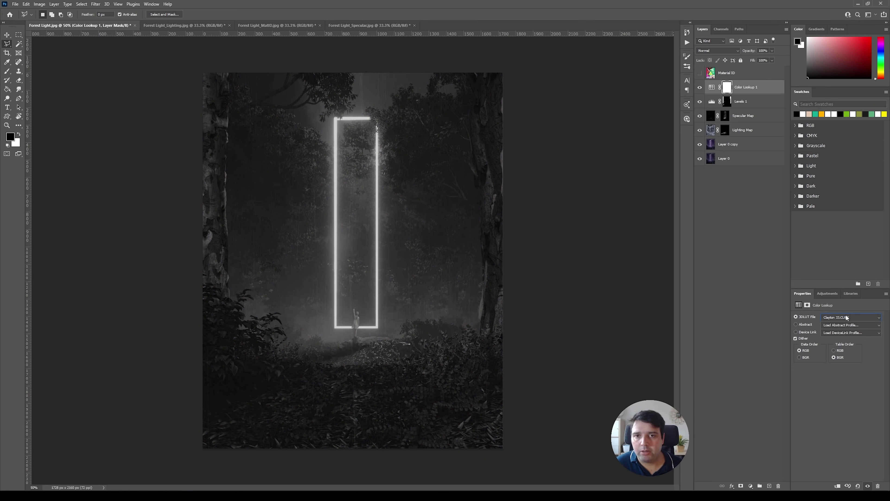
pyautogui.press('Down')
pyautogui.press('Down')
pyautogui.press('Down')
pyautogui.press('Down')
pyautogui.press('Down')
pyautogui.press('t')
pyautogui.press('w')
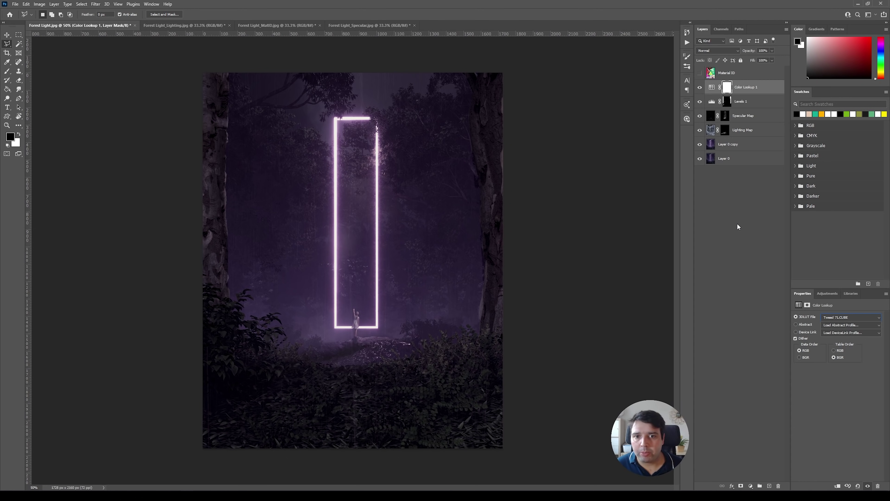
# Set the Color Lookup layer's opacity to 40% and compare the image with and without it
pyautogui.click(764, 50)
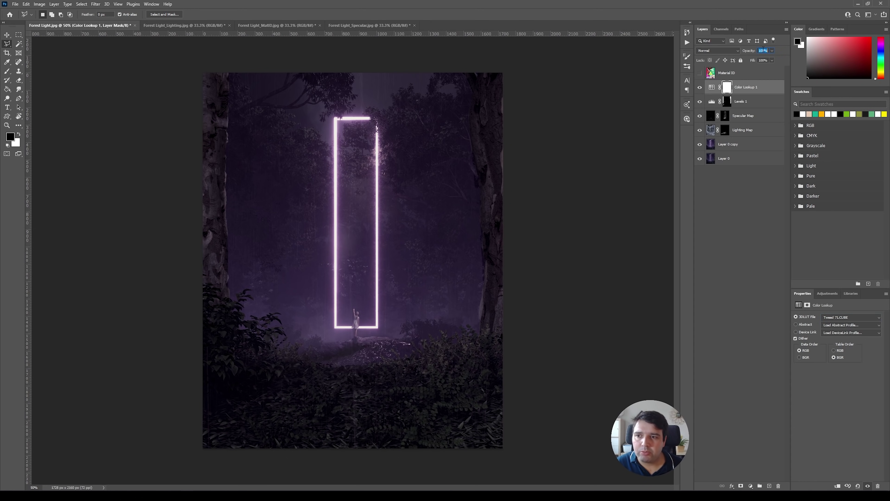
pyautogui.write('40')
pyautogui.press('Return')
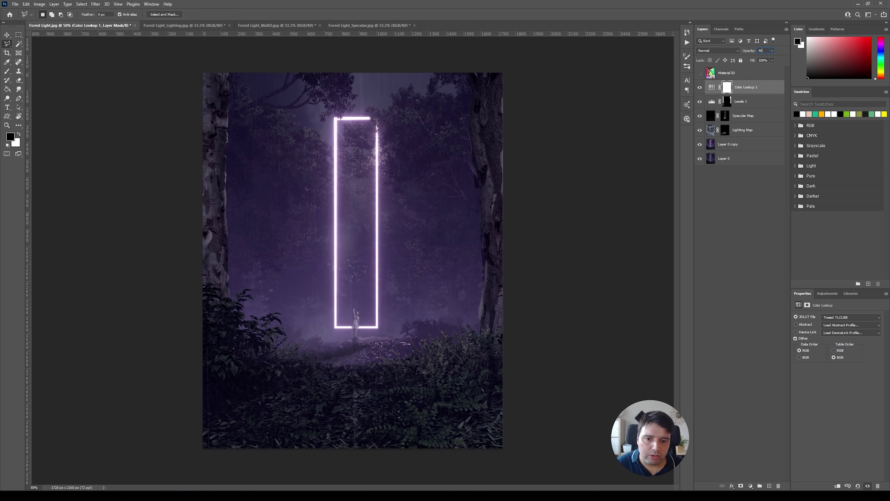
pyautogui.click(701, 88)
pyautogui.click(701, 88)
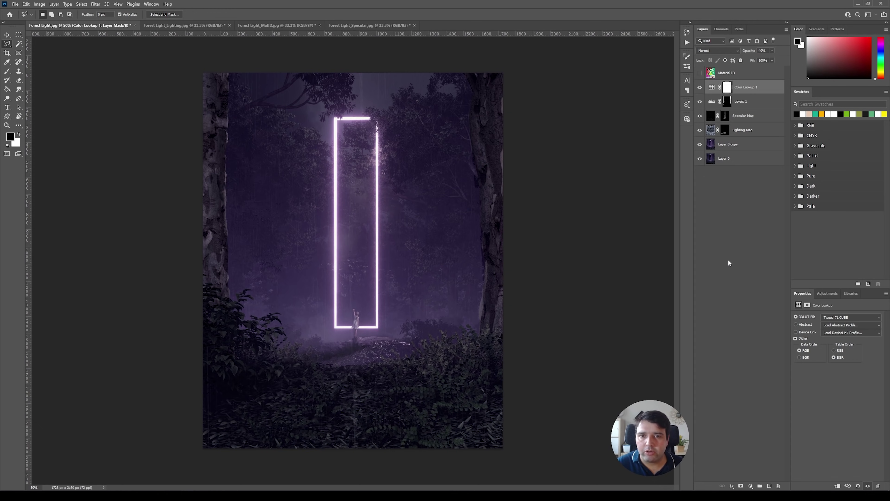
# Add a new empty layer above the Color Lookup layer and ready the Brush tool at the light frame's upper end
pyautogui.click(770, 486)
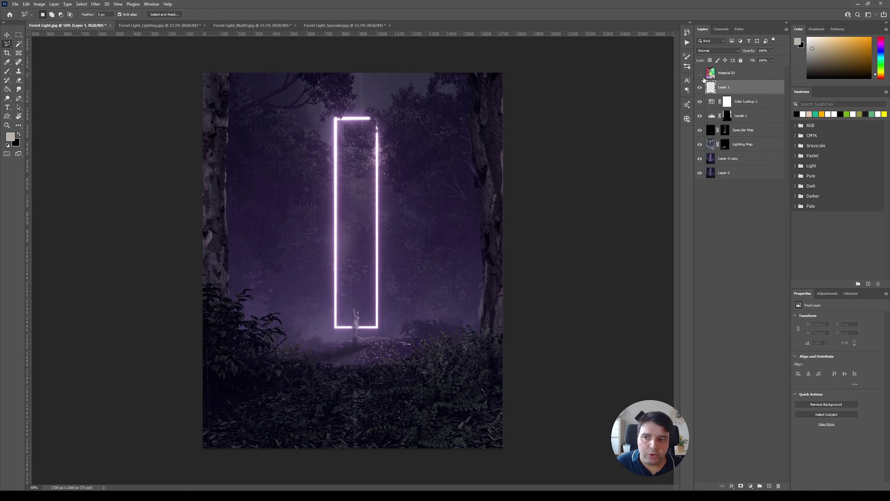
pyautogui.press('b')
pyautogui.hotkey('ctrl', '+')
pyautogui.hotkey('ctrl', '+')
pyautogui.hotkey('ctrl', '+')
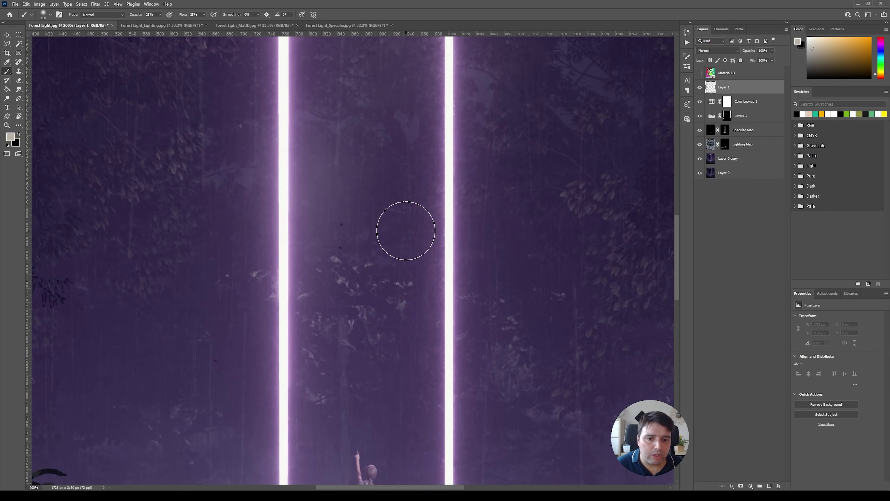
pyautogui.scroll(10, 429, 351)
# Browse the brush presets and choose Kyle's Spatter Brushes - Landscaper 1 from the spatter_brushes group
pyautogui.rightClick(375, 200)
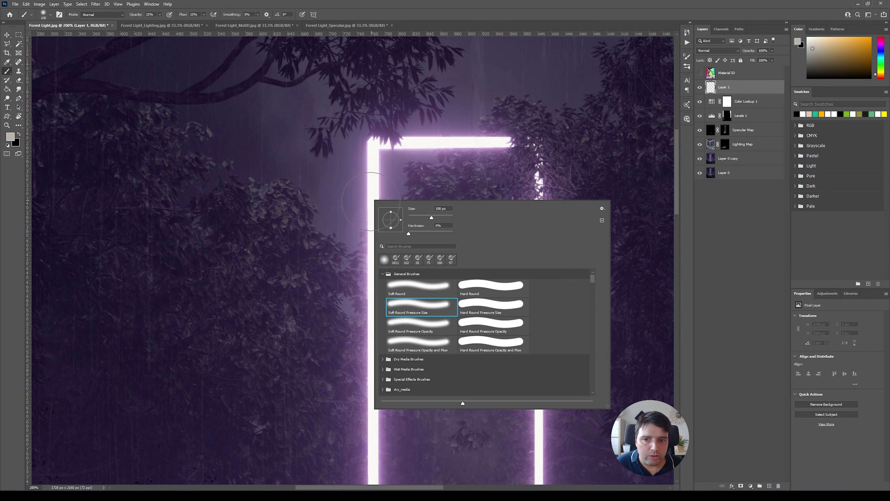
pyautogui.scroll(-2, 500, 353)
pyautogui.scroll(-2, 411, 376)
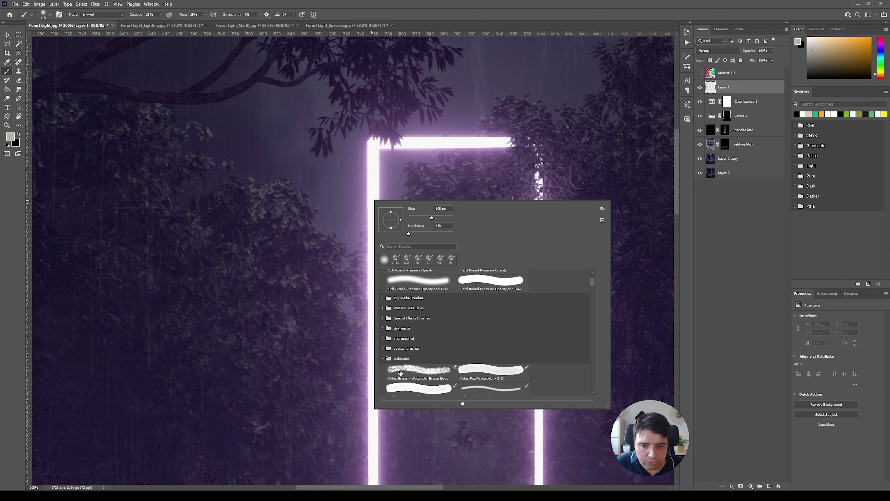
pyautogui.scroll(-1, 401, 372)
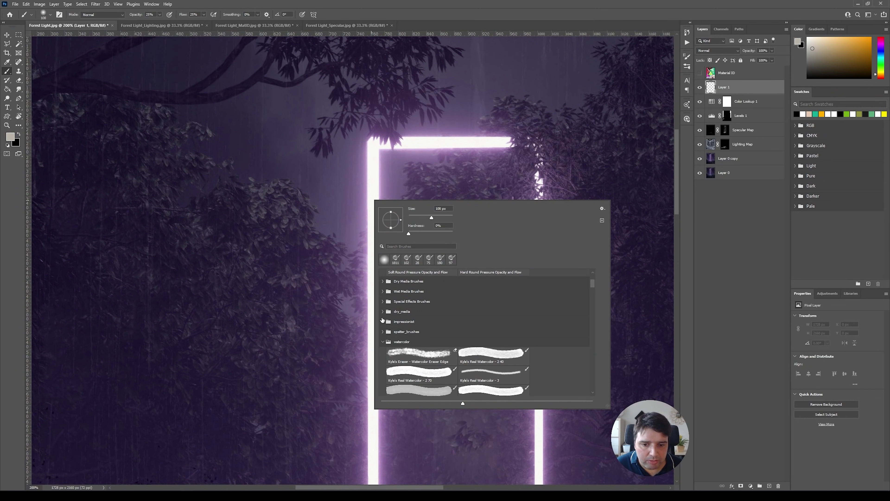
pyautogui.scroll(-1, 405, 351)
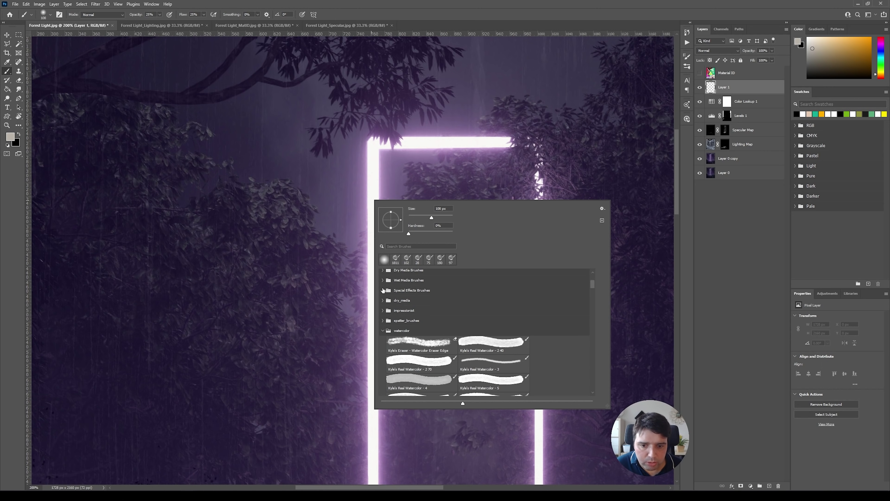
pyautogui.press('Escape')
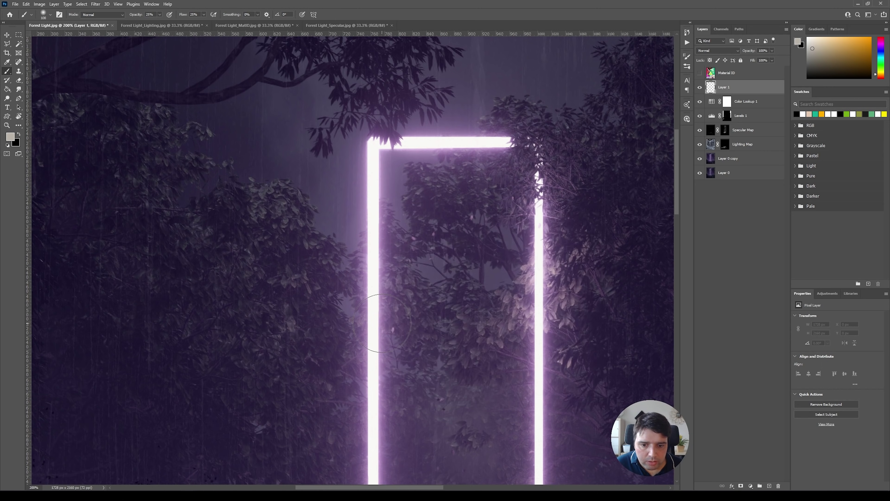
pyautogui.rightClick(390, 262)
pyautogui.scroll(-3, 436, 432)
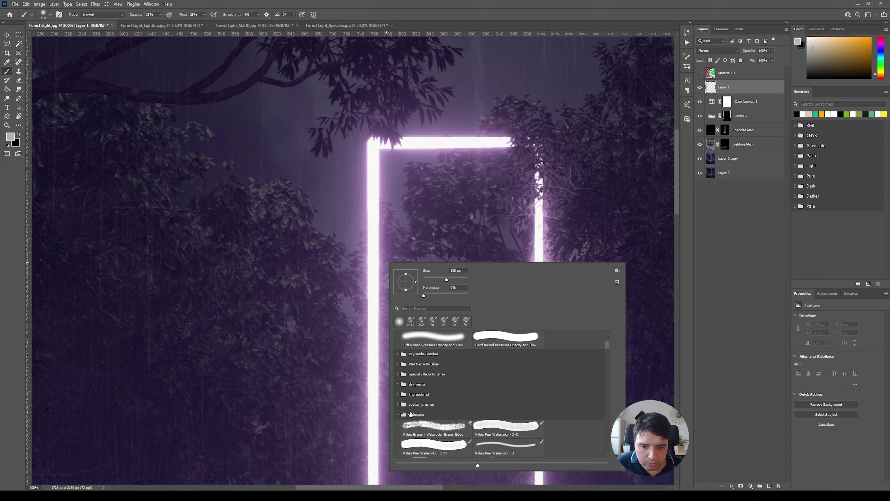
pyautogui.click(398, 408)
pyautogui.scroll(-3, 545, 389)
pyautogui.scroll(-1, 545, 388)
pyautogui.click(508, 356)
pyautogui.click(508, 432)
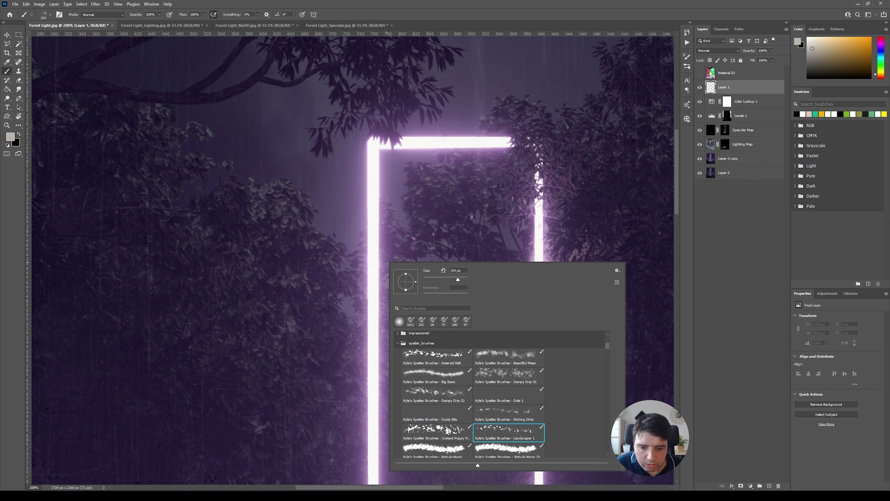
# Try a large spatter stamp over the light frame's upper-left corner and undo it
pyautogui.click(357, 189)
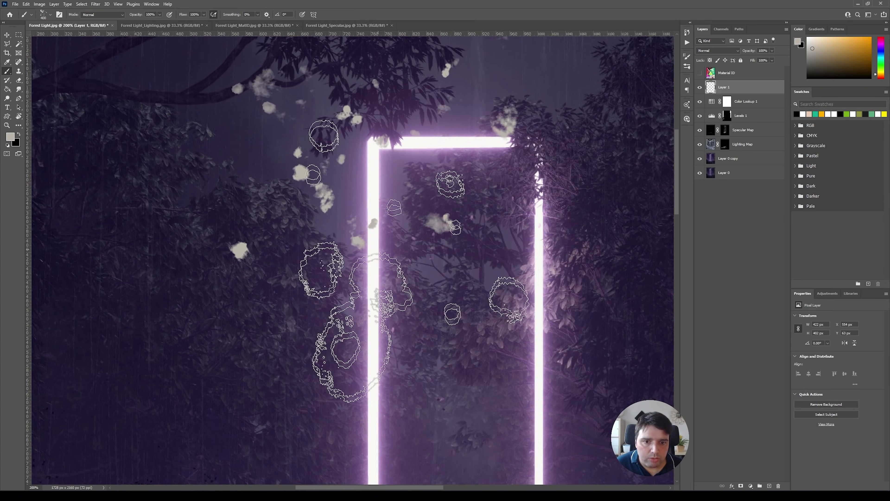
pyautogui.rightClick(435, 196)
pyautogui.press('Escape')
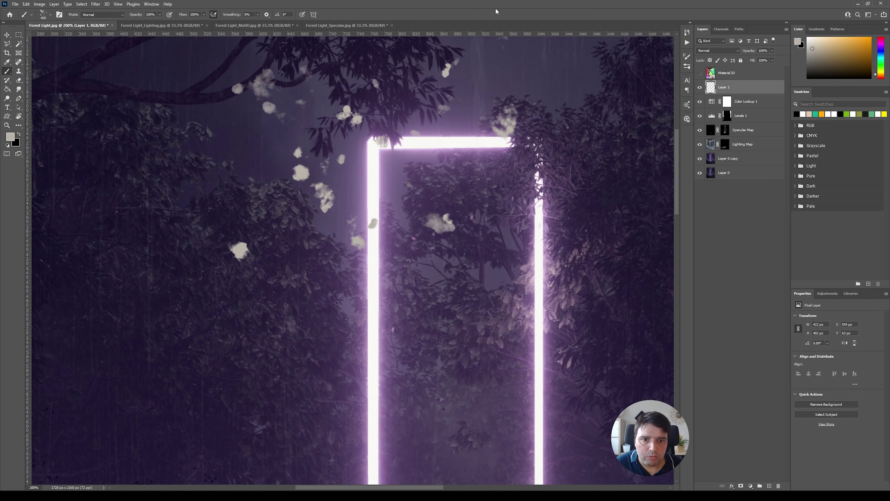
pyautogui.hotkey('ctrl', 'z')
# Set the foreground colour to white, reduce the brush size and stamp bright specks around the frame's upper-left corner
pyautogui.rightClick(429, 250)
pyautogui.press('Escape')
pyautogui.press('d')
pyautogui.press('x')
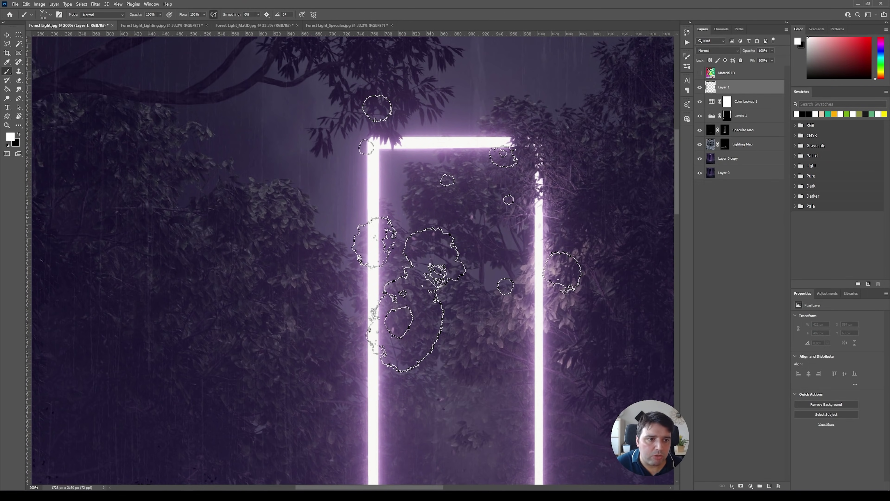
pyautogui.rightClick(386, 230)
pyautogui.moveTo(456, 247); pyautogui.dragTo(442, 247)
pyautogui.click(384, 159)
pyautogui.moveTo(437, 338); pyautogui.dragTo(450, 354)
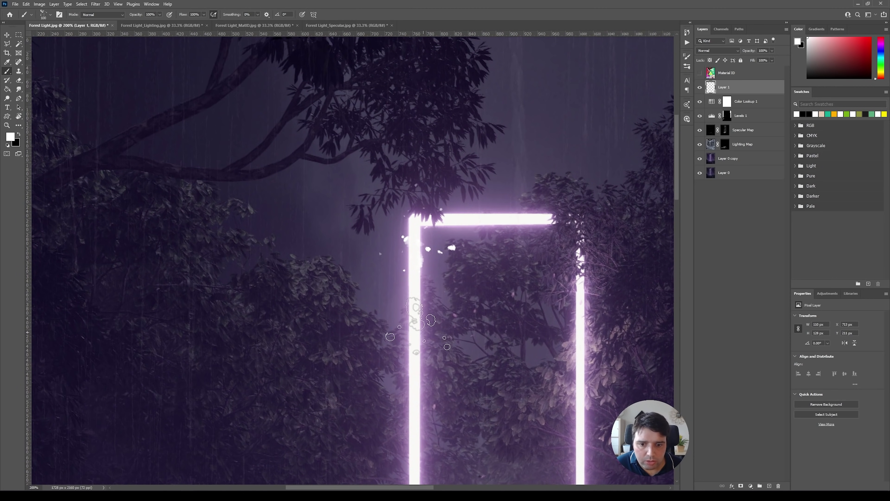
# Shrink the brush further and paint small white specks along the edges and corners of the light frame
pyautogui.rightClick(424, 286)
pyautogui.press('Return')
pyautogui.moveTo(399, 270)
pyautogui.mouseDown()
pyautogui.moveTo(438, 345)
pyautogui.moveTo(420, 336)
pyautogui.mouseUp()
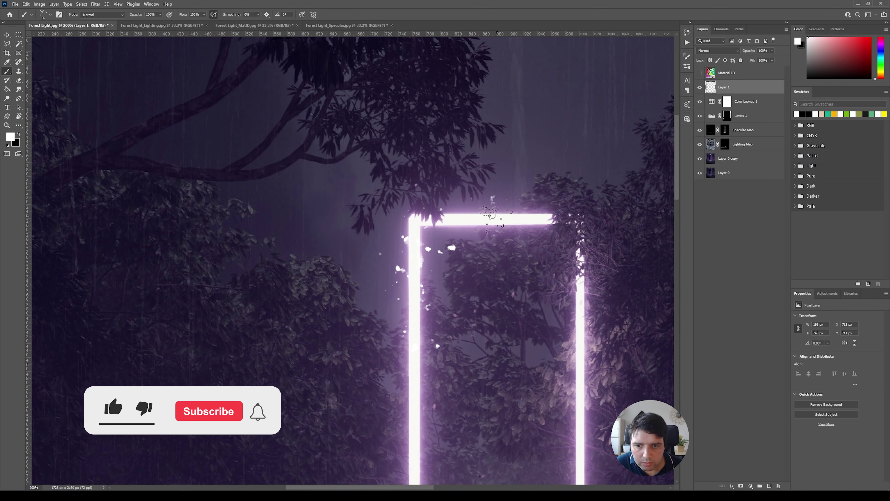
pyautogui.moveTo(579, 221)
pyautogui.mouseDown()
pyautogui.moveTo(577, 273)
pyautogui.moveTo(535, 157)
pyautogui.mouseUp()
pyautogui.moveTo(560, 387); pyautogui.dragTo(593, 223)
pyautogui.moveTo(439, 418)
pyautogui.mouseDown()
pyautogui.moveTo(439, 235)
pyautogui.moveTo(415, 255)
pyautogui.moveTo(407, 349)
pyautogui.mouseUp()
pyautogui.click(445, 351)
pyautogui.moveTo(417, 116)
pyautogui.mouseDown()
pyautogui.moveTo(417, 94)
pyautogui.moveTo(412, 102)
pyautogui.mouseUp()
pyautogui.keyDown('alt'); pyautogui.scroll(-5, 495, 226); pyautogui.keyUp('alt')
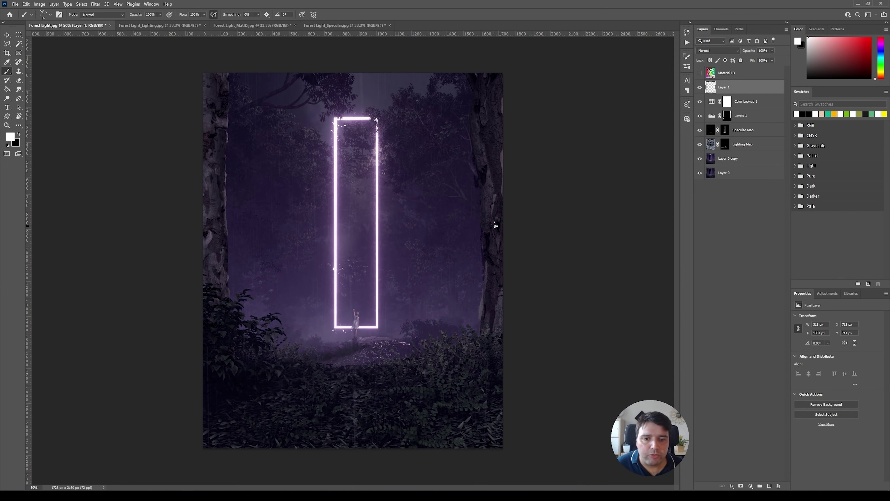
# Try the Screen blend mode on the speck layer and undo it
pyautogui.click(725, 50)
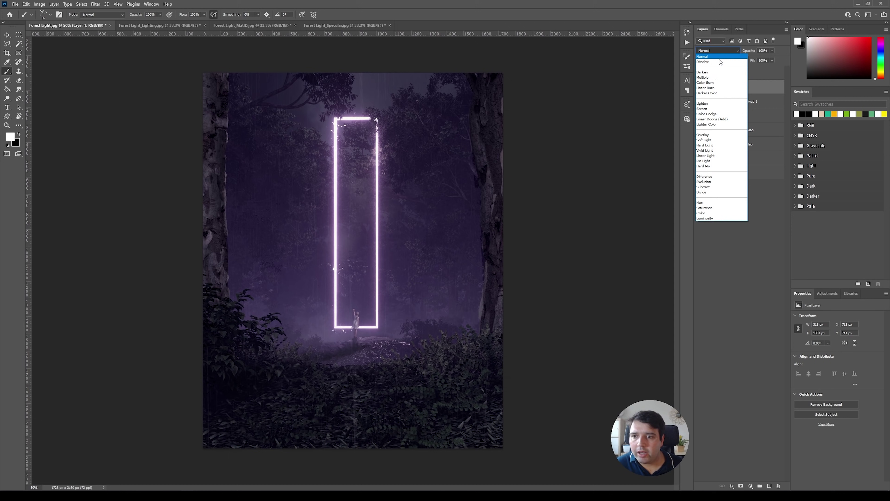
pyautogui.click(709, 109)
pyautogui.hotkey('ctrl', 'z')
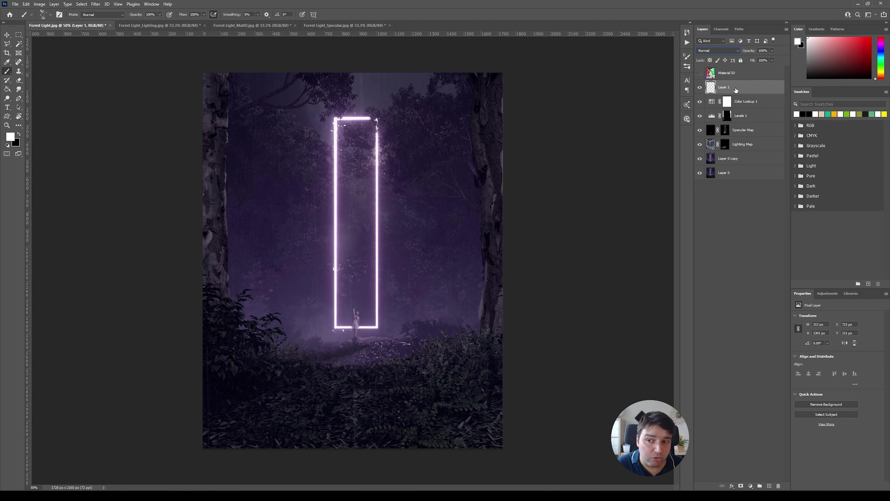
# Duplicate the speck layer and apply a Gaussian Blur with a 2.0-pixel radius to the copy
pyautogui.moveTo(710, 92); pyautogui.dragTo(769, 486)
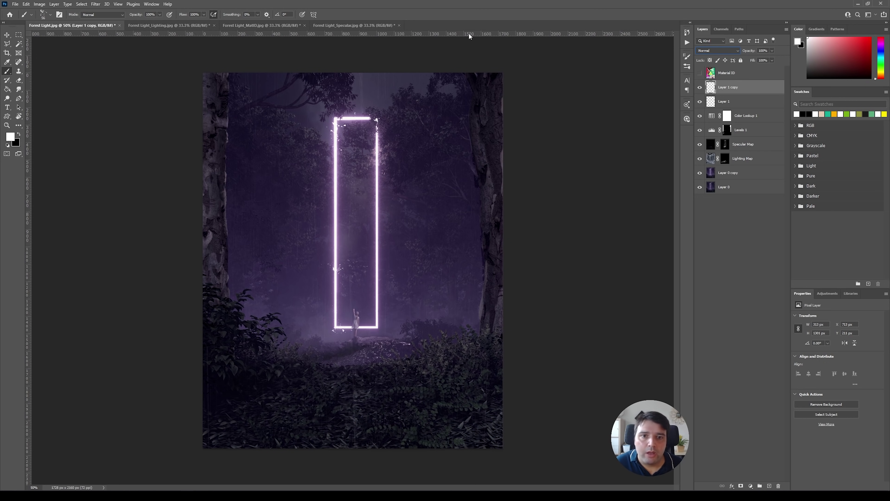
pyautogui.click(96, 4)
pyautogui.moveTo(167, 95)
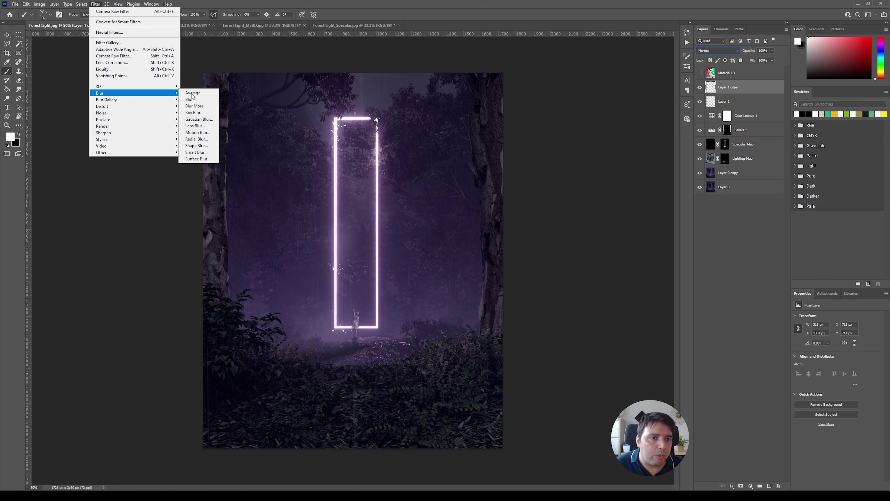
pyautogui.click(203, 121)
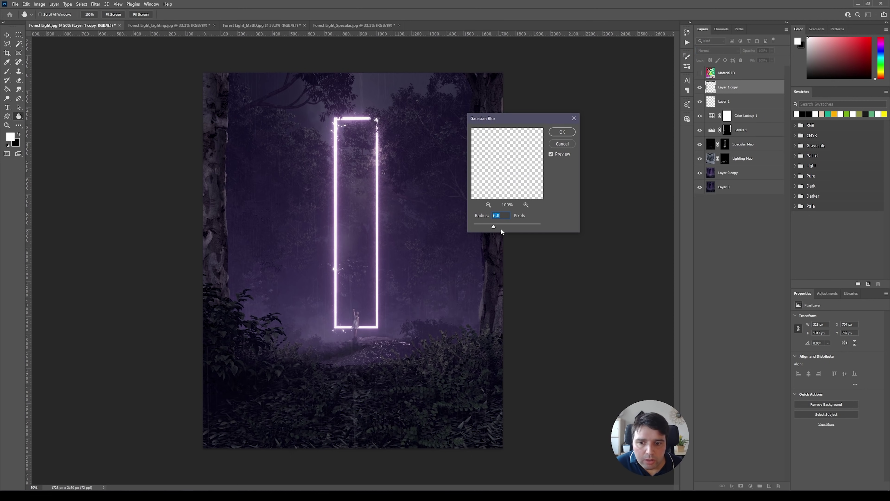
pyautogui.moveTo(494, 226); pyautogui.dragTo(483, 227)
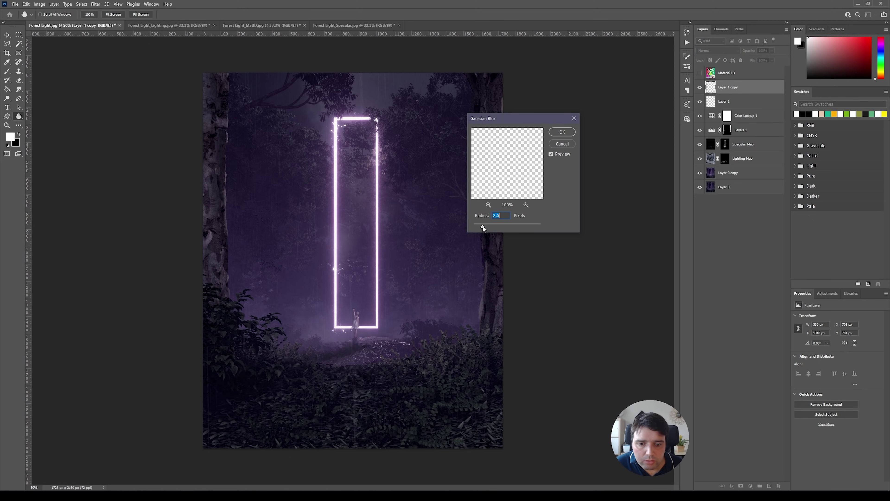
pyautogui.keyDown('ctrl'); pyautogui.click(357, 265); pyautogui.keyUp('ctrl')
pyautogui.keyDown('ctrl'); pyautogui.click(357, 265); pyautogui.keyUp('ctrl')
pyautogui.keyDown('ctrl'); pyautogui.click(357, 264); pyautogui.keyUp('ctrl')
pyautogui.keyDown('ctrl'); pyautogui.click(358, 265); pyautogui.keyUp('ctrl')
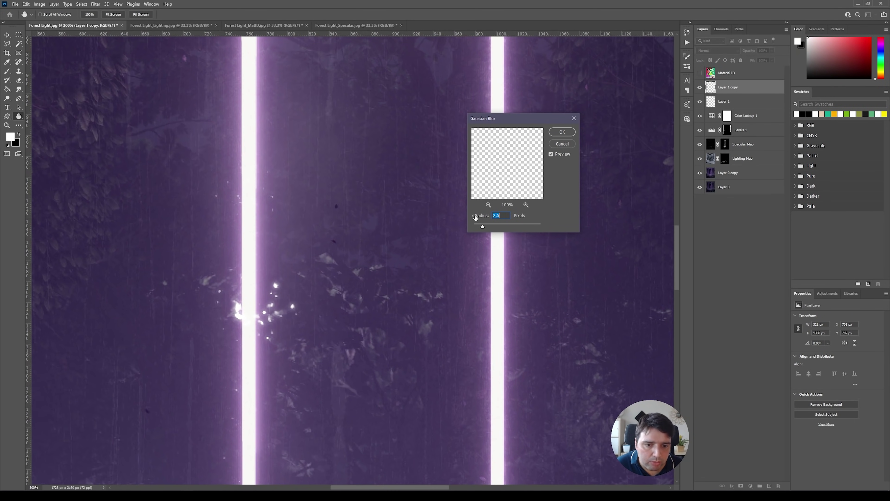
pyautogui.moveTo(491, 227); pyautogui.dragTo(487, 228)
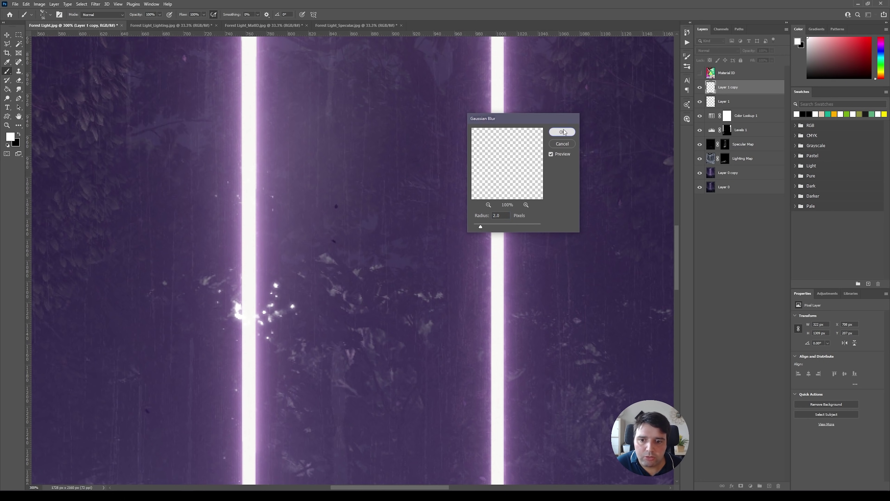
pyautogui.click(562, 144)
# Set the blurred copy's blend mode to Screen and compare the specks with and without it
pyautogui.click(718, 51)
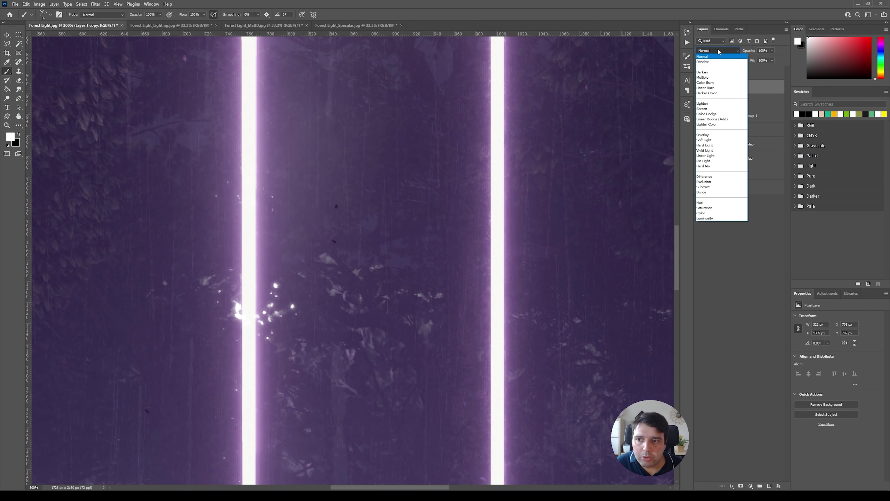
pyautogui.click(709, 110)
pyautogui.click(700, 88)
pyautogui.click(700, 88)
pyautogui.click(700, 88)
pyautogui.click(700, 88)
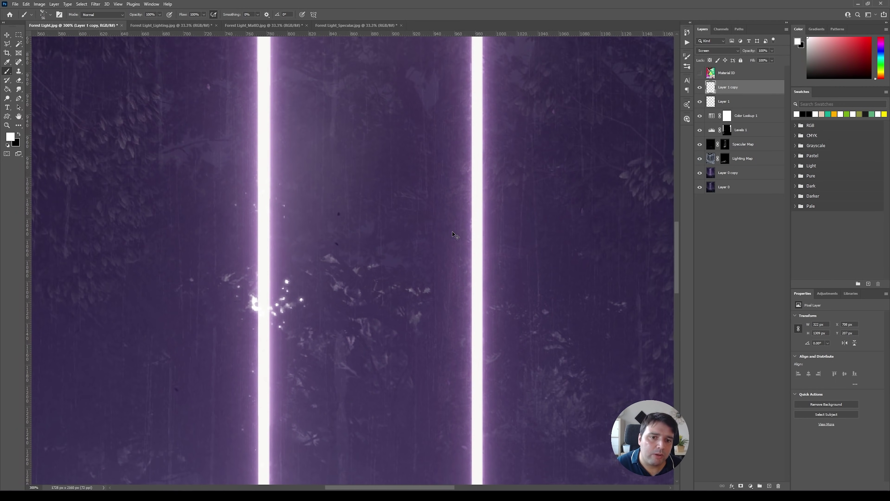
# Select the girl's figure by her colour on the Material ID layer with the Magic Wand, hide that layer and make the blurred speck copy active
pyautogui.hotkey('ctrl', '1')
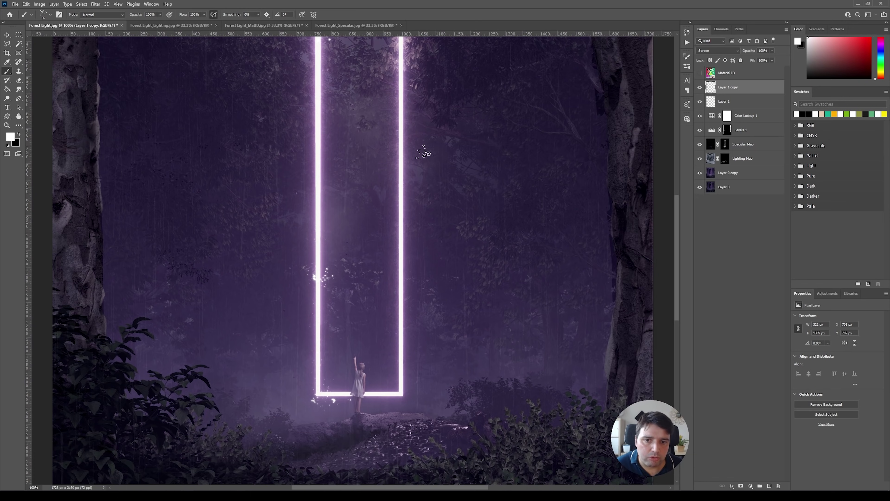
pyautogui.hotkey('ctrl', '-')
pyautogui.hotkey('ctrl', '-')
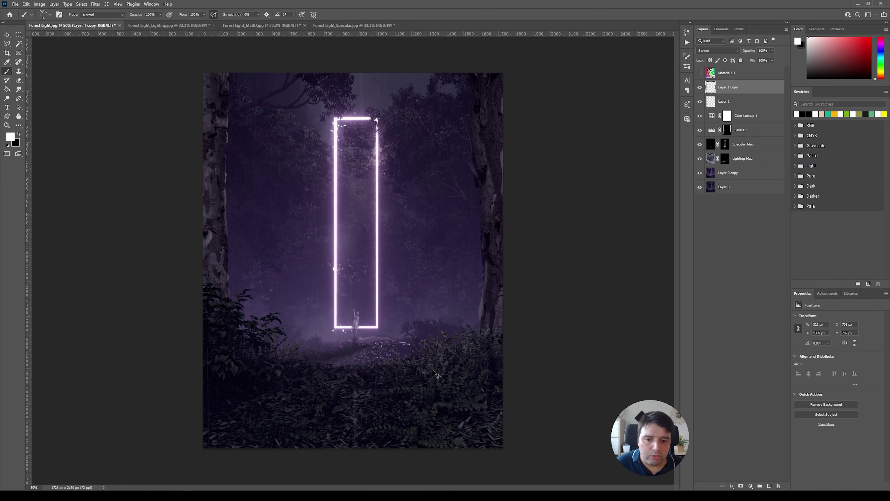
pyautogui.hotkey('ctrl', '+')
pyautogui.hotkey('ctrl', '+')
pyautogui.hotkey('ctrl', '+')
pyautogui.hotkey('ctrl', '+')
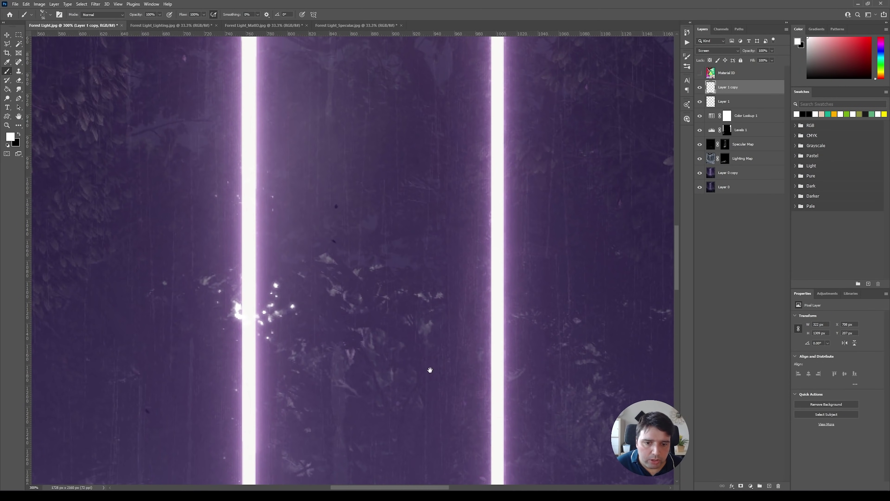
pyautogui.moveTo(430, 369); pyautogui.dragTo(406, 188)
pyautogui.click(700, 73)
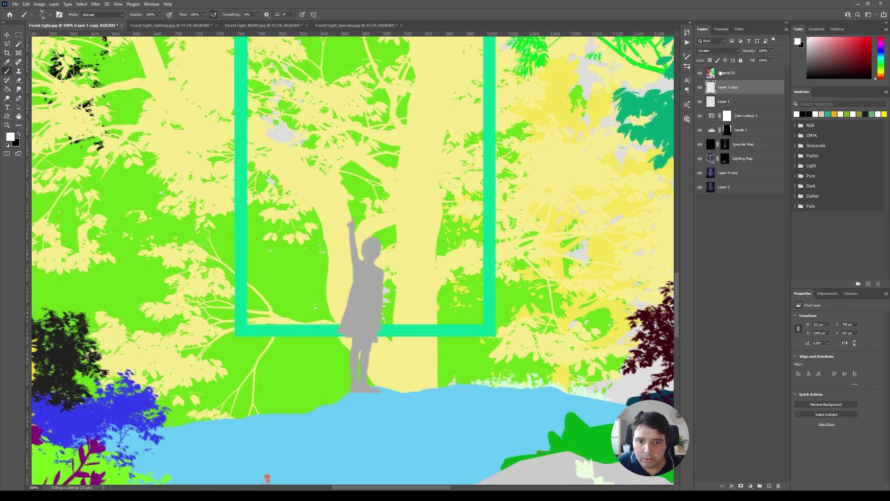
pyautogui.click(728, 73)
pyautogui.click(19, 44)
pyautogui.click(377, 248)
pyautogui.click(700, 73)
pyautogui.click(734, 88)
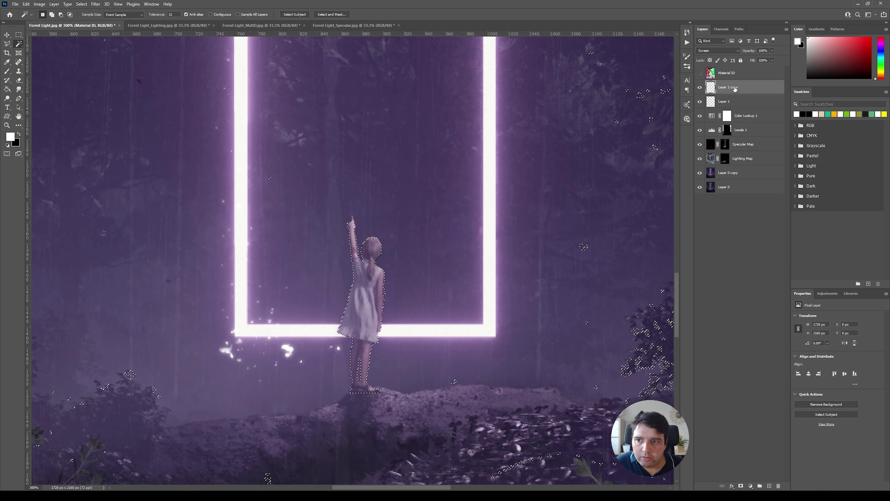
pyautogui.click(751, 485)
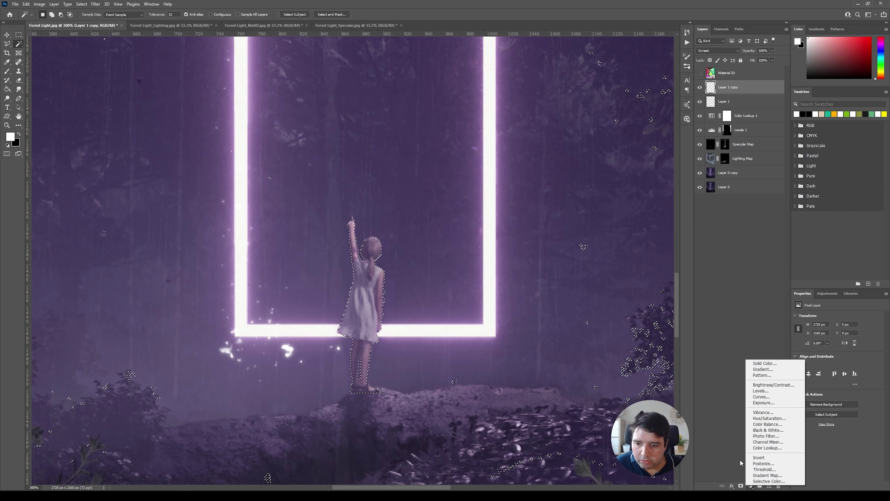
pyautogui.click(621, 340)
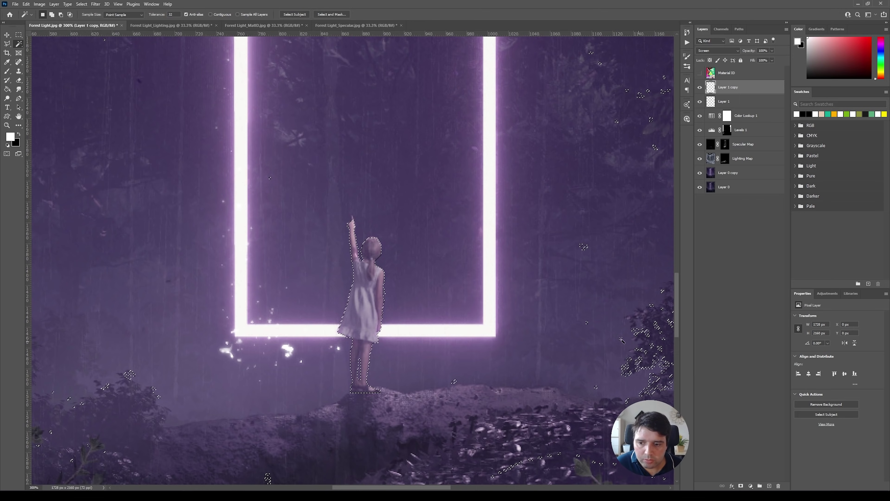
# Check the selection against the Material ID layer and subtract every area outside the girl with the Rectangular Marquee
pyautogui.hotkey('ctrl', '-')
pyautogui.hotkey('ctrl', '-')
pyautogui.hotkey('ctrl', '-')
pyautogui.hotkey('ctrl', '-')
pyautogui.hotkey('ctrl', '-')
pyautogui.click(725, 73)
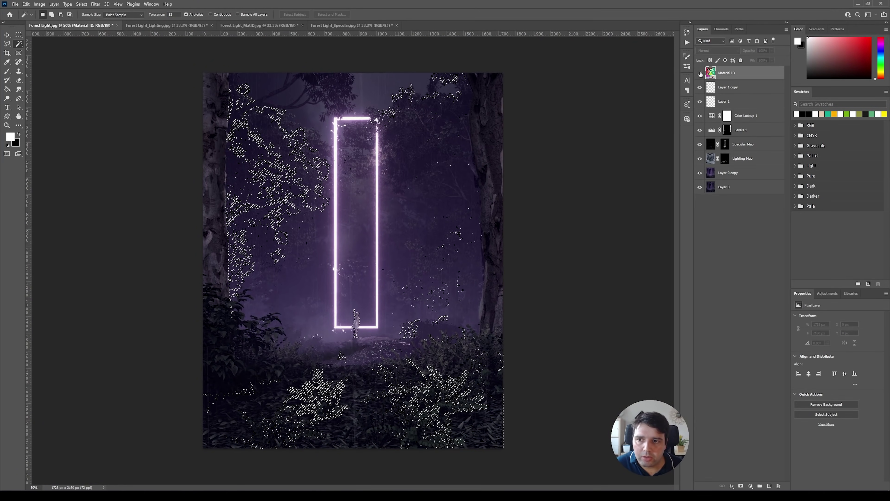
pyautogui.click(700, 73)
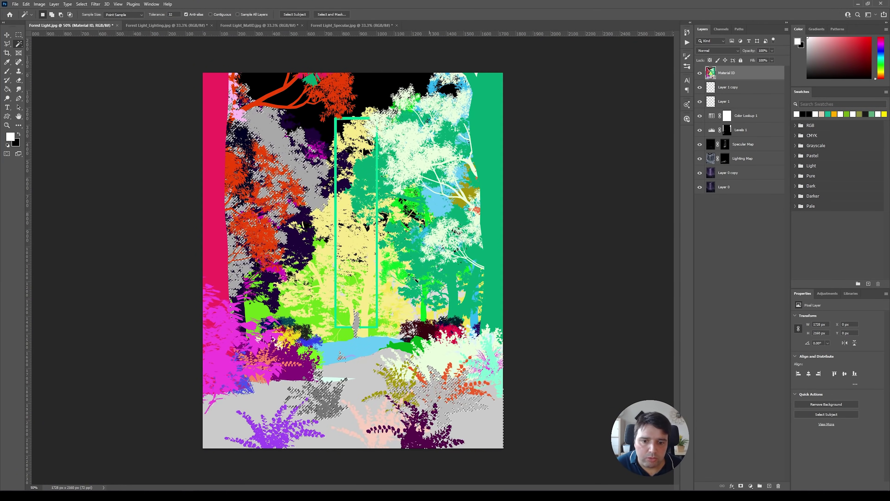
pyautogui.click(700, 73)
pyautogui.click(21, 34)
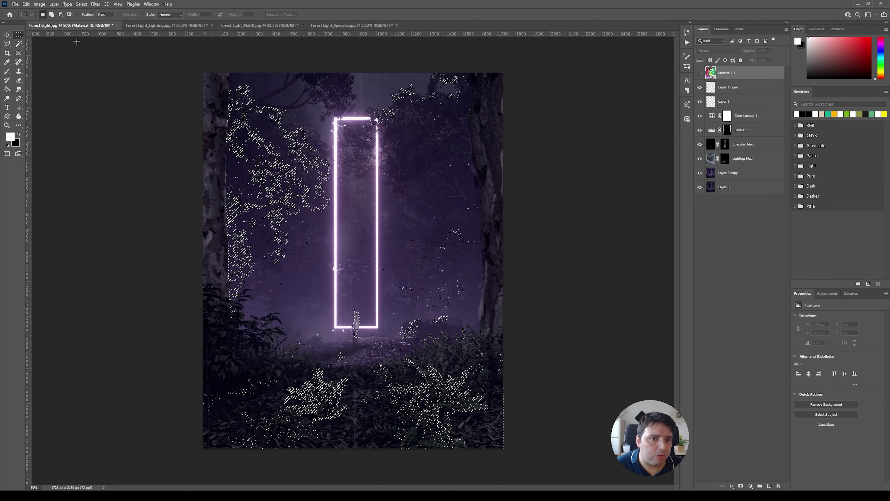
pyautogui.keyDown('alt'); pyautogui.moveTo(153, 65); pyautogui.dragTo(592, 301); pyautogui.keyUp('alt')
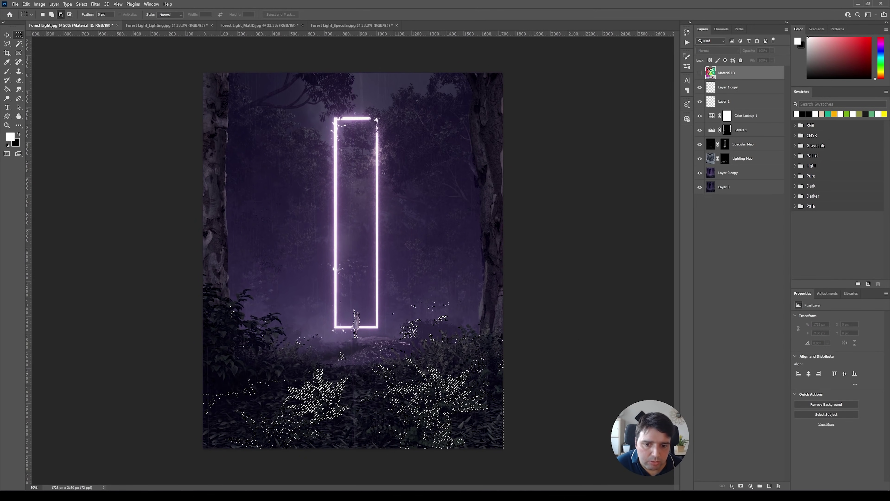
pyautogui.keyDown('alt'); pyautogui.moveTo(505, 450); pyautogui.dragTo(372, 248); pyautogui.keyUp('alt')
pyautogui.keyDown('alt'); pyautogui.moveTo(203, 267); pyautogui.dragTo(351, 477); pyautogui.keyUp('alt')
pyautogui.keyDown('alt'); pyautogui.moveTo(285, 347); pyautogui.dragTo(454, 448); pyautogui.keyUp('alt')
pyautogui.keyDown('alt'); pyautogui.moveTo(414, 357); pyautogui.dragTo(368, 308); pyautogui.keyUp('alt')
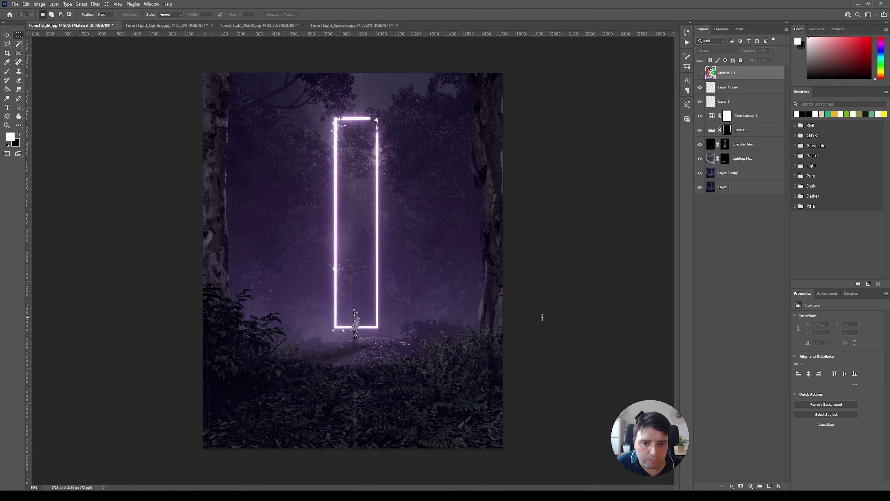
# Add a Color Balance adjustment masked to the girl above the speck copy, with midtones at red +22 and slightly towards magenta and yellow
pyautogui.click(718, 87)
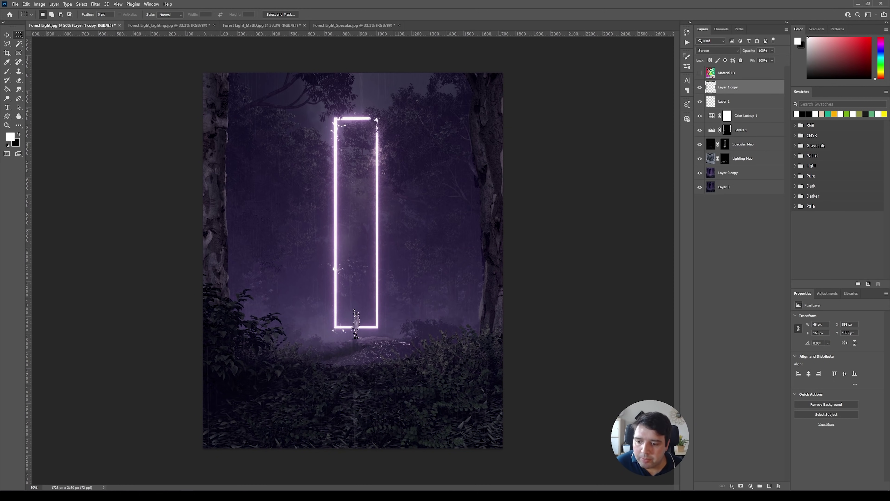
pyautogui.click(751, 486)
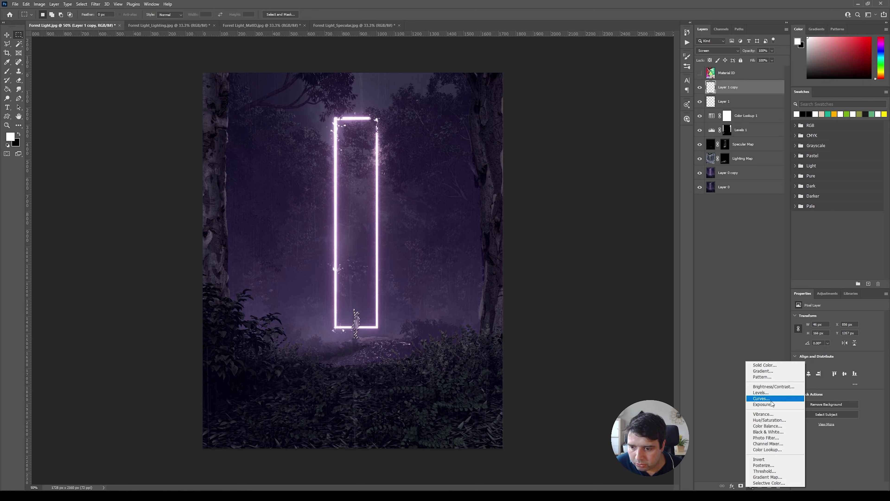
pyautogui.click(772, 426)
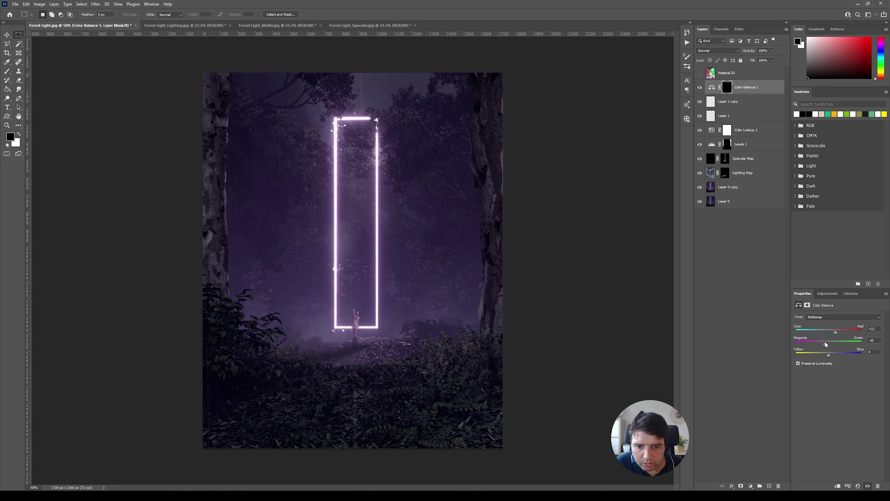
pyautogui.moveTo(830, 354); pyautogui.dragTo(835, 355)
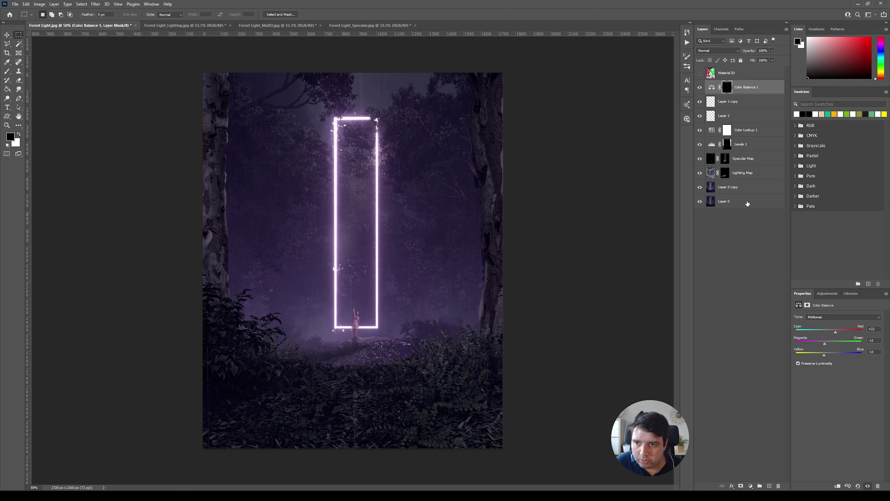
# Add a Curves adjustment using the girl's mask, raise its highlights slightly, anchor the shadows and review both adjustments
pyautogui.keyDown('ctrl'); pyautogui.click(727, 91); pyautogui.keyUp('ctrl')
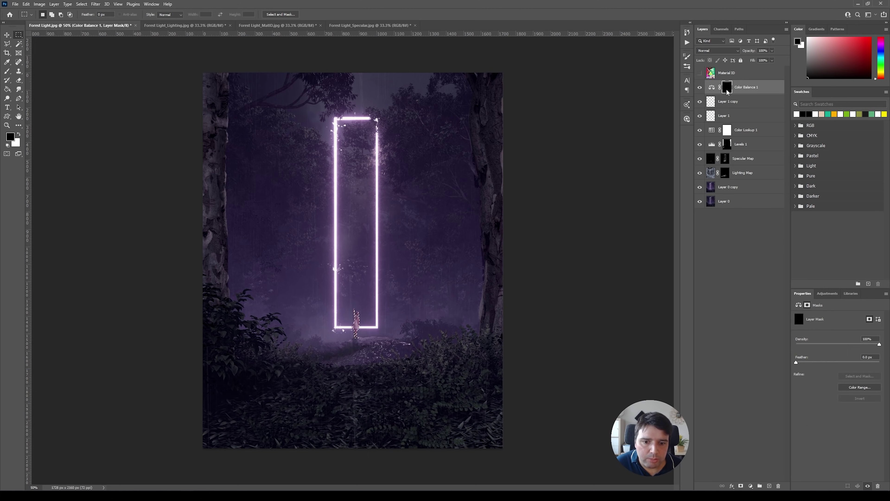
pyautogui.click(750, 485)
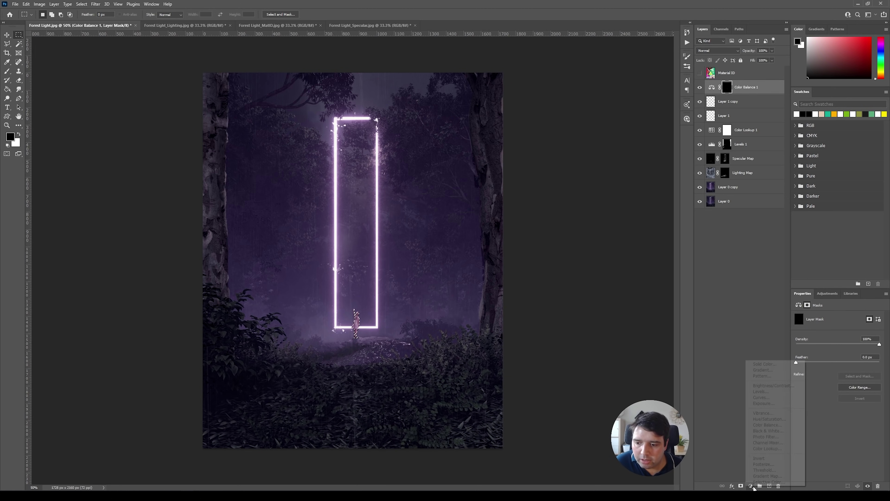
pyautogui.click(773, 400)
pyautogui.moveTo(813, 400); pyautogui.dragTo(802, 411)
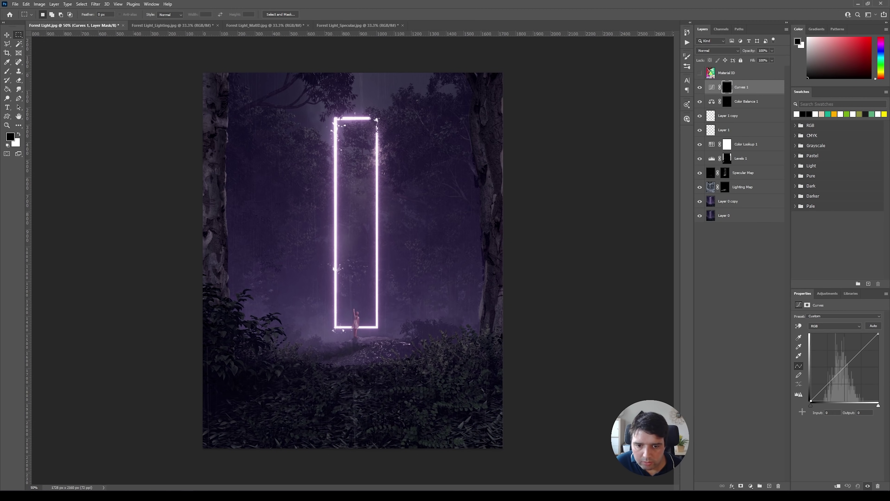
pyautogui.moveTo(862, 347); pyautogui.dragTo(859, 351)
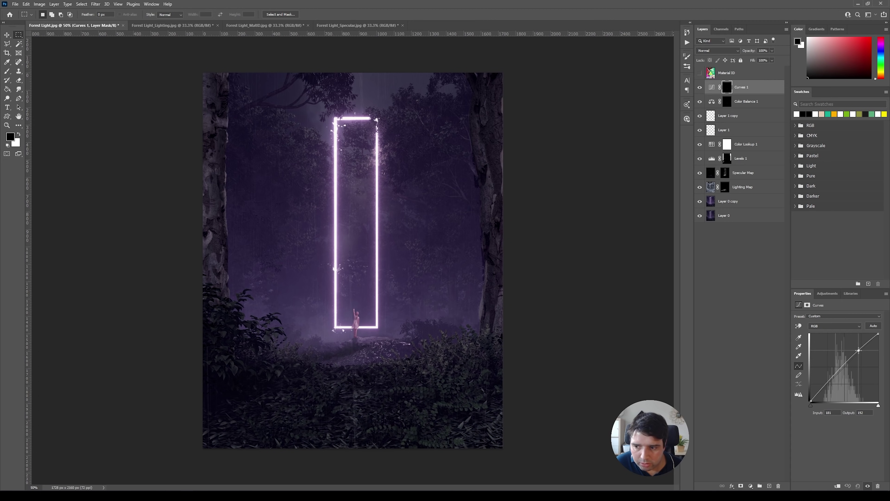
pyautogui.click(828, 384)
pyautogui.moveTo(829, 385); pyautogui.dragTo(827, 384)
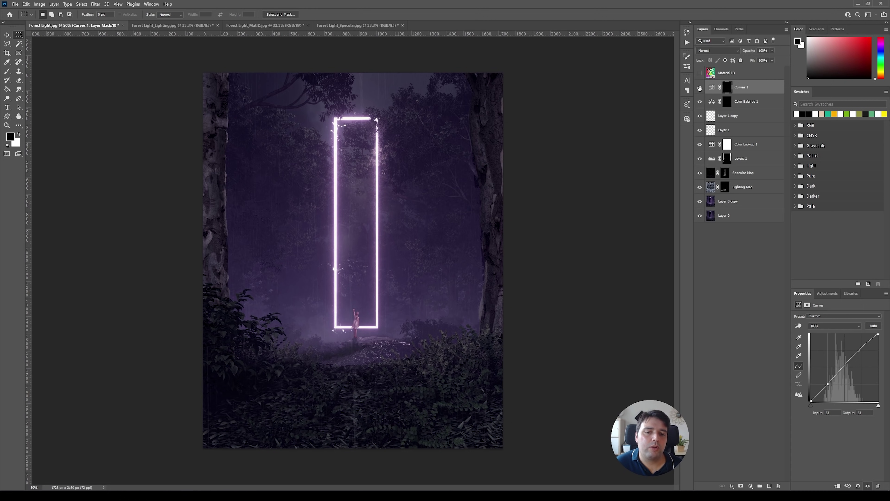
pyautogui.moveTo(699, 103); pyautogui.dragTo(636, 149)
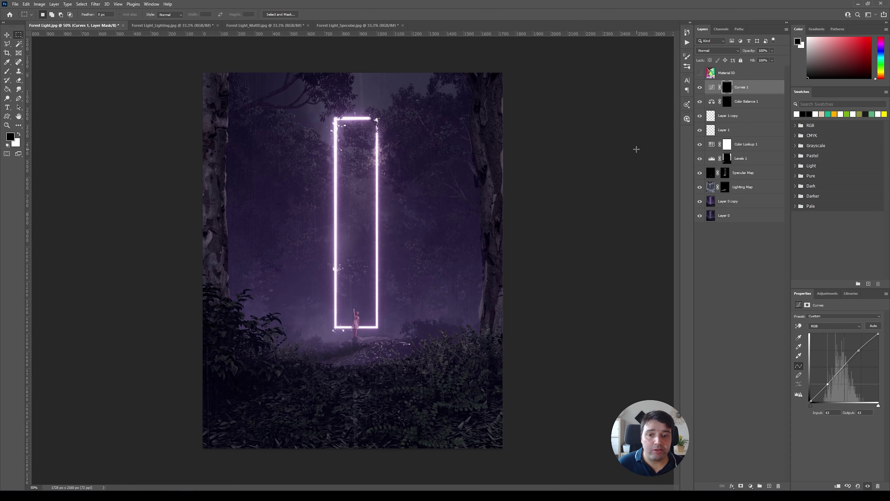